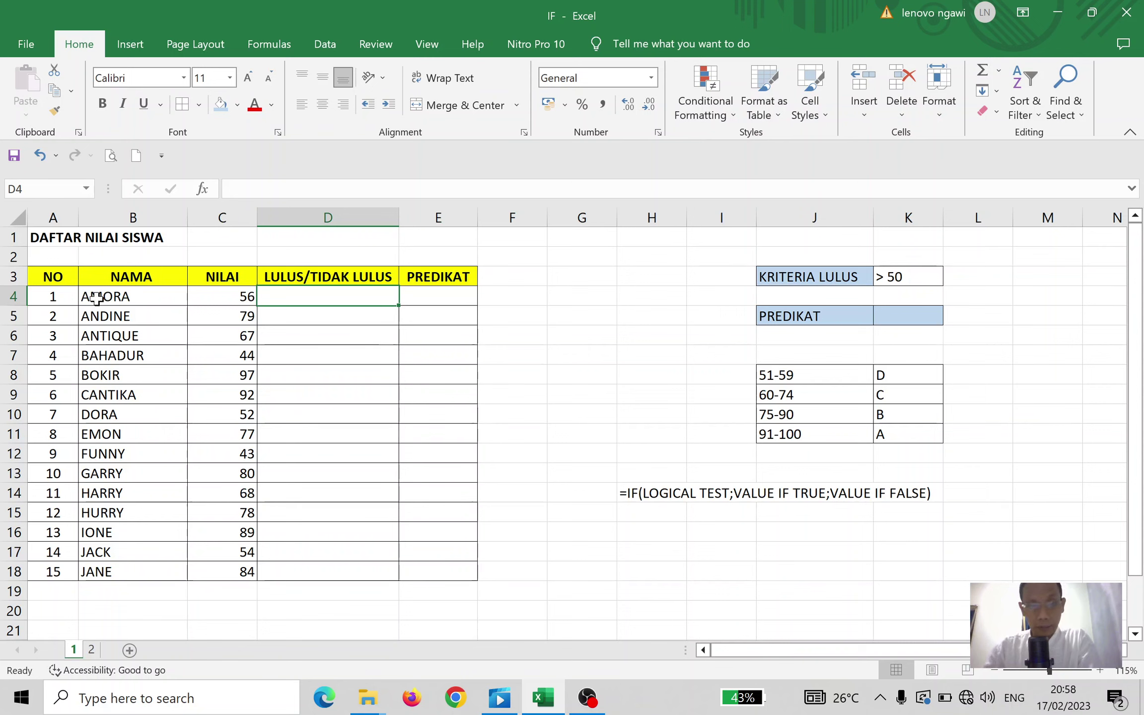
Review the LULUS/TIDAK LULUS and PREDIKAT columns against the passing criterion beside the table
{"action": "left_click", "coordinate": [350, 275]}
{"action": "left_click_drag", "start_coordinate": [338, 293], "coordinate": [355, 568]}
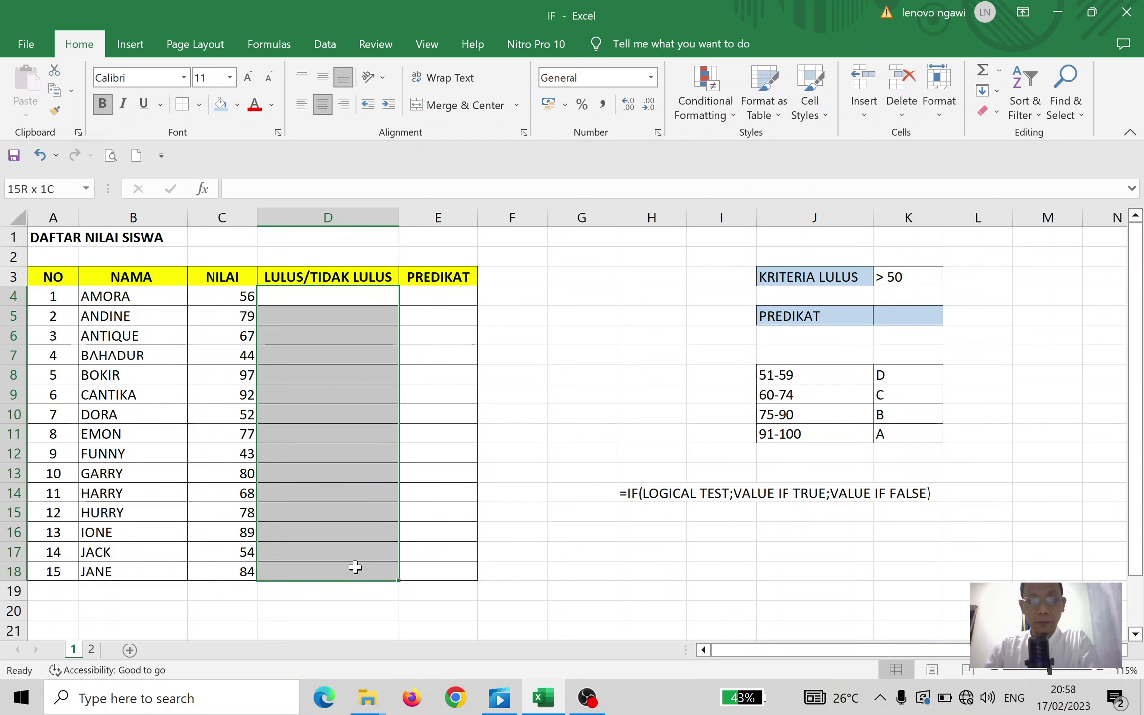
{"action": "left_click", "coordinate": [316, 298]}
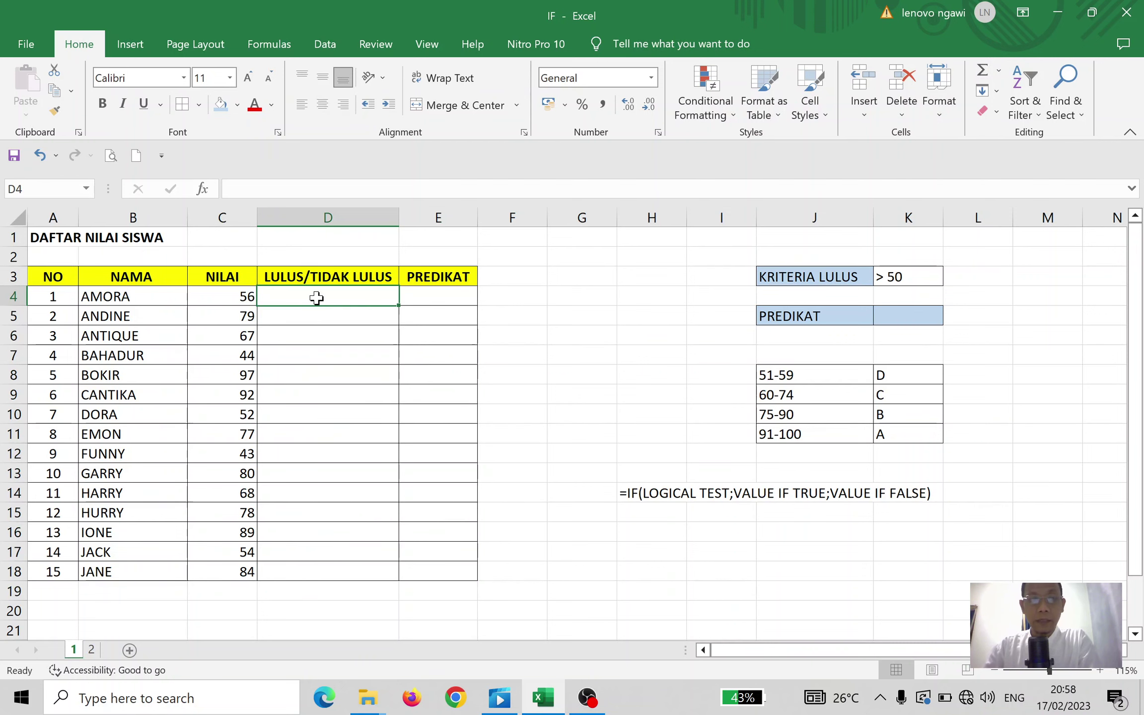
{"action": "left_click", "coordinate": [913, 276]}
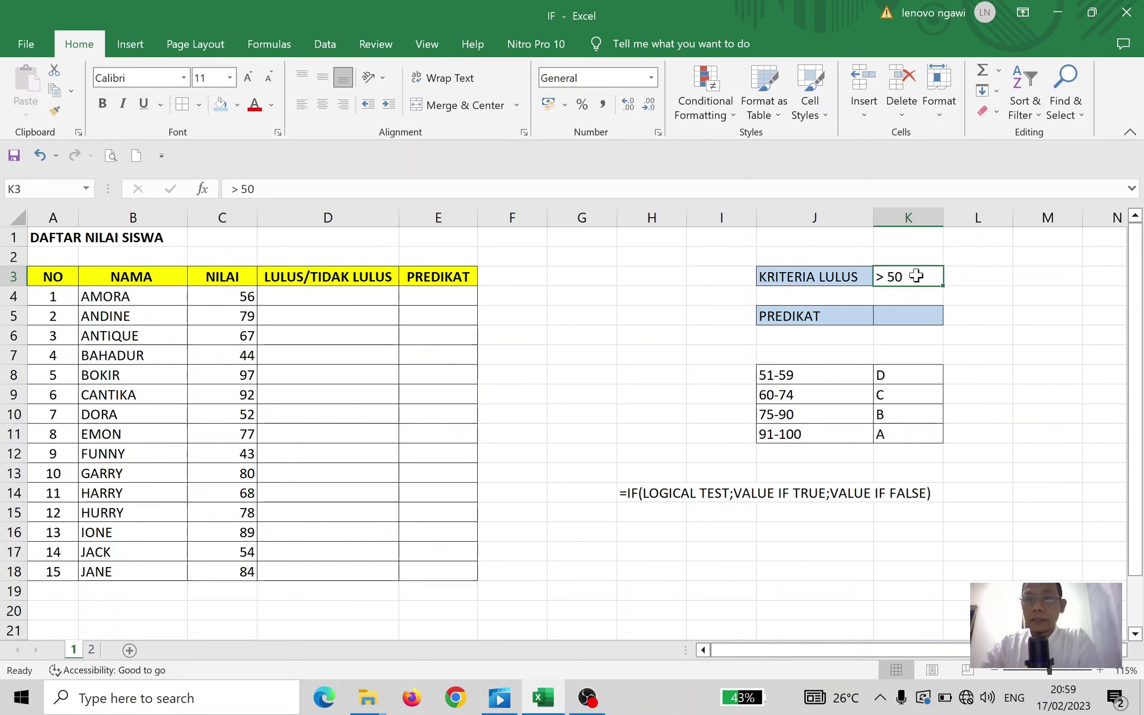
{"action": "left_click", "coordinate": [783, 276]}
{"action": "left_click", "coordinate": [725, 275]}
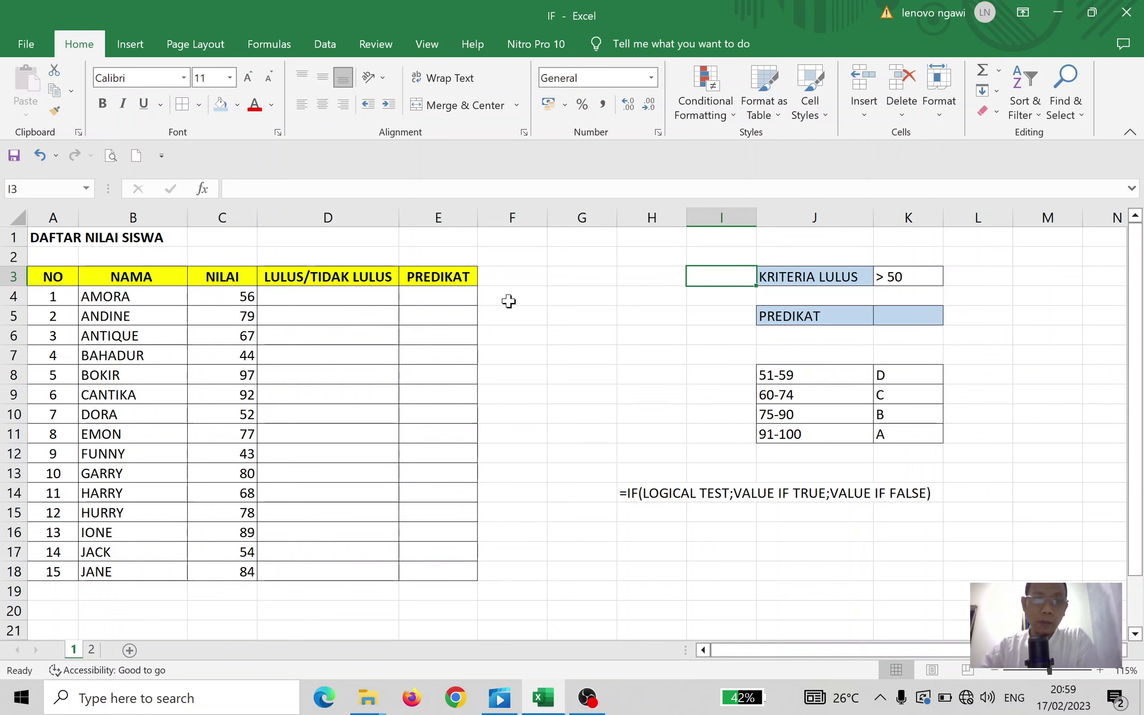
{"action": "left_click", "coordinate": [443, 273]}
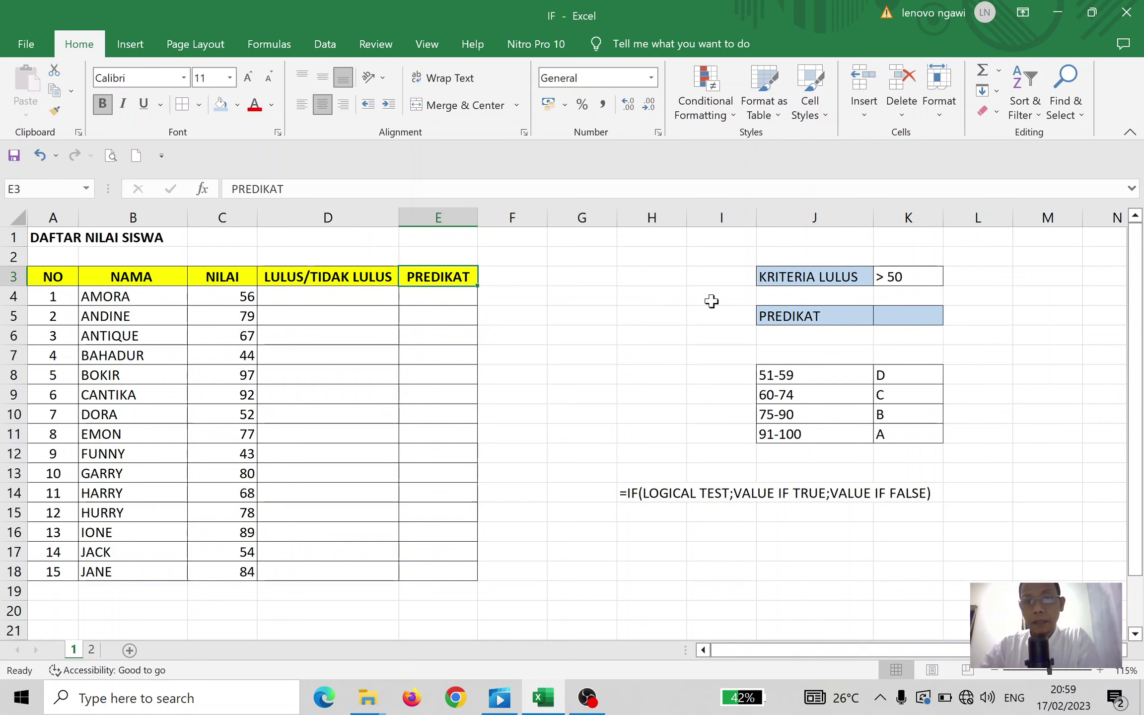
Move the PREDIKAT header cells J5:K5 to J7:K7, directly above the grade ranges
{"action": "left_click_drag", "start_coordinate": [779, 314], "coordinate": [918, 365]}
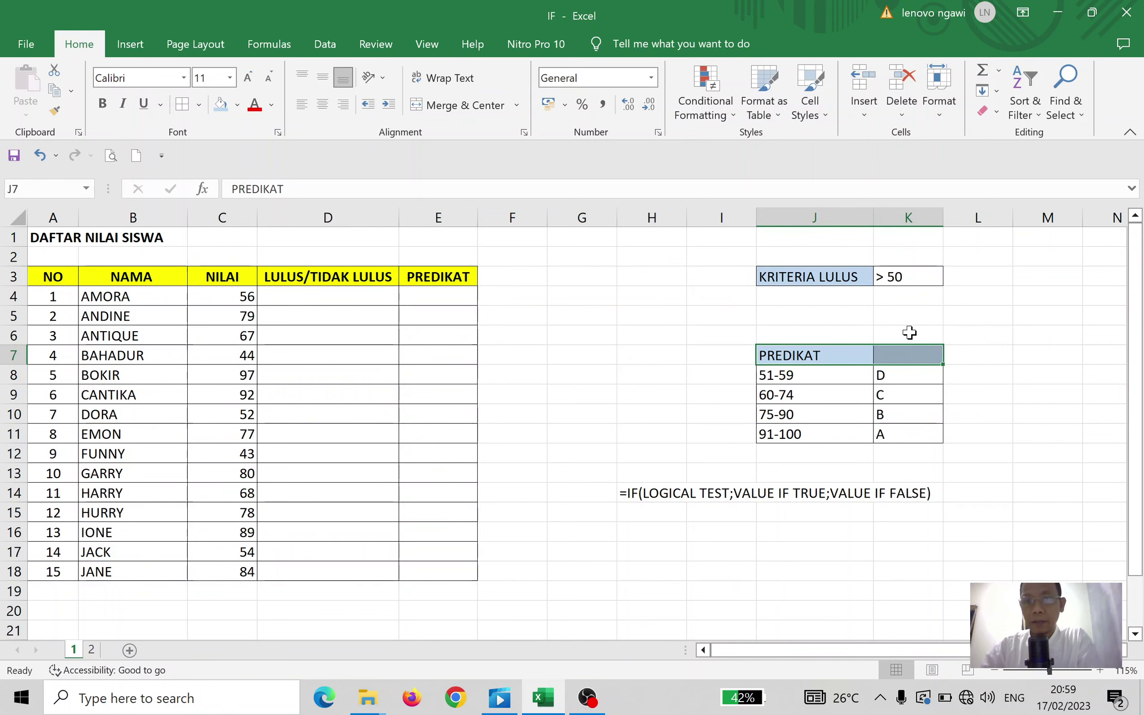
{"action": "left_click", "coordinate": [907, 330]}
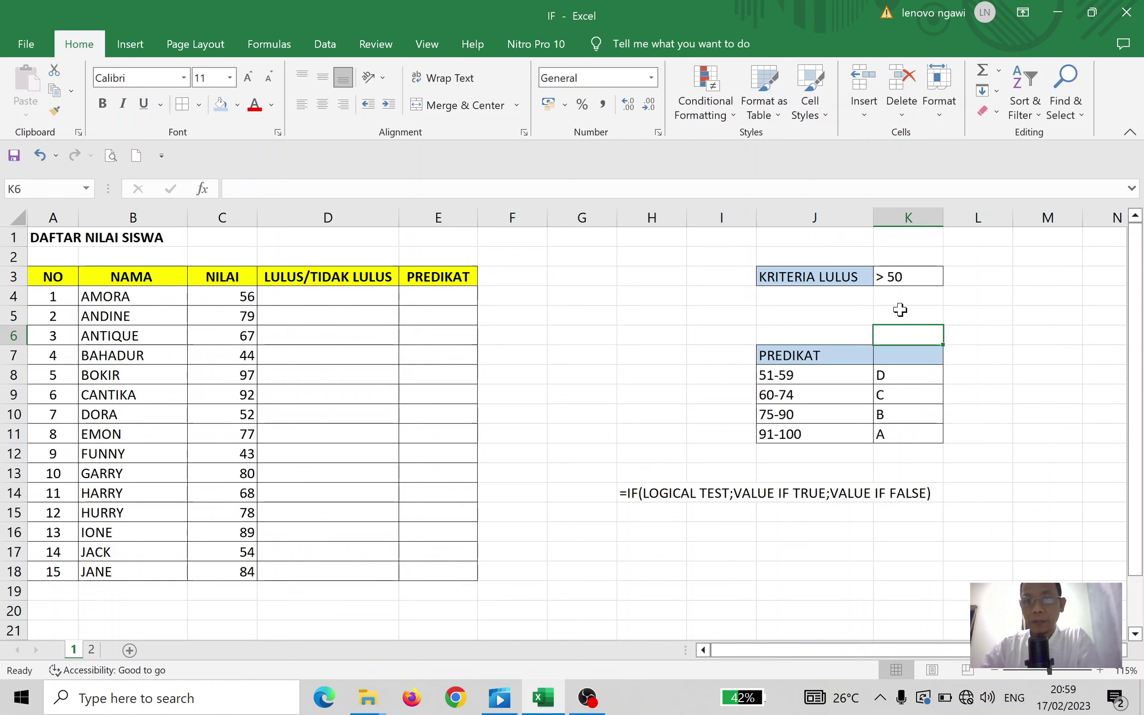
{"action": "left_click", "coordinate": [797, 352]}
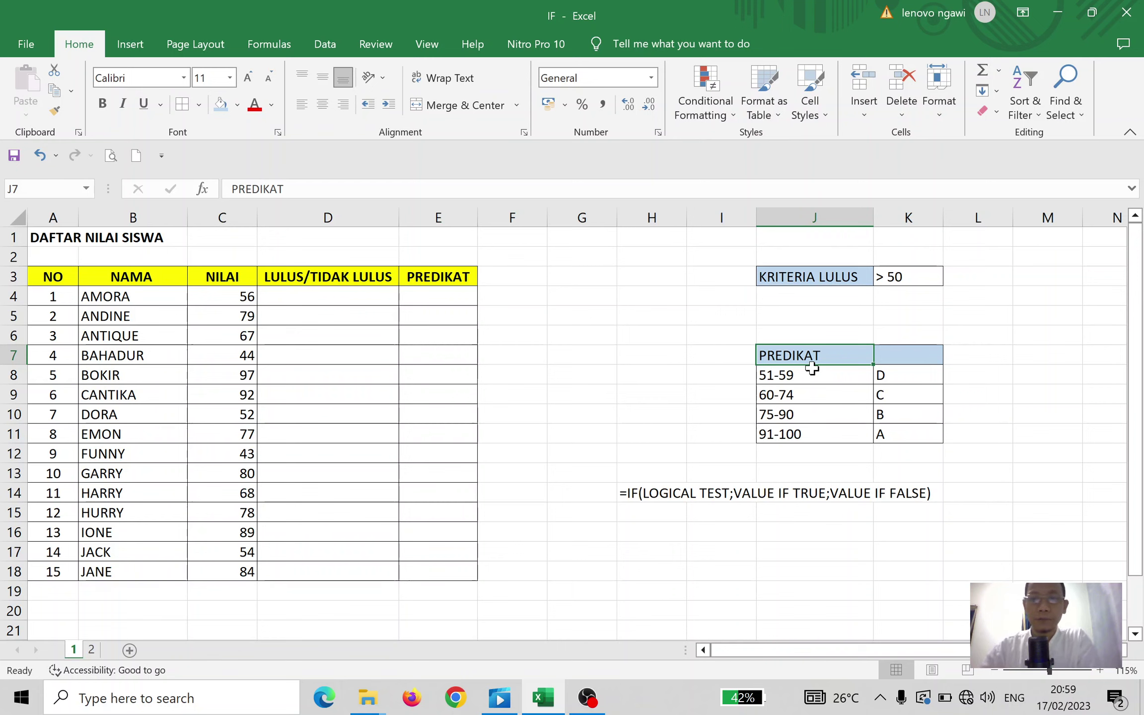
{"action": "left_click", "coordinate": [680, 293]}
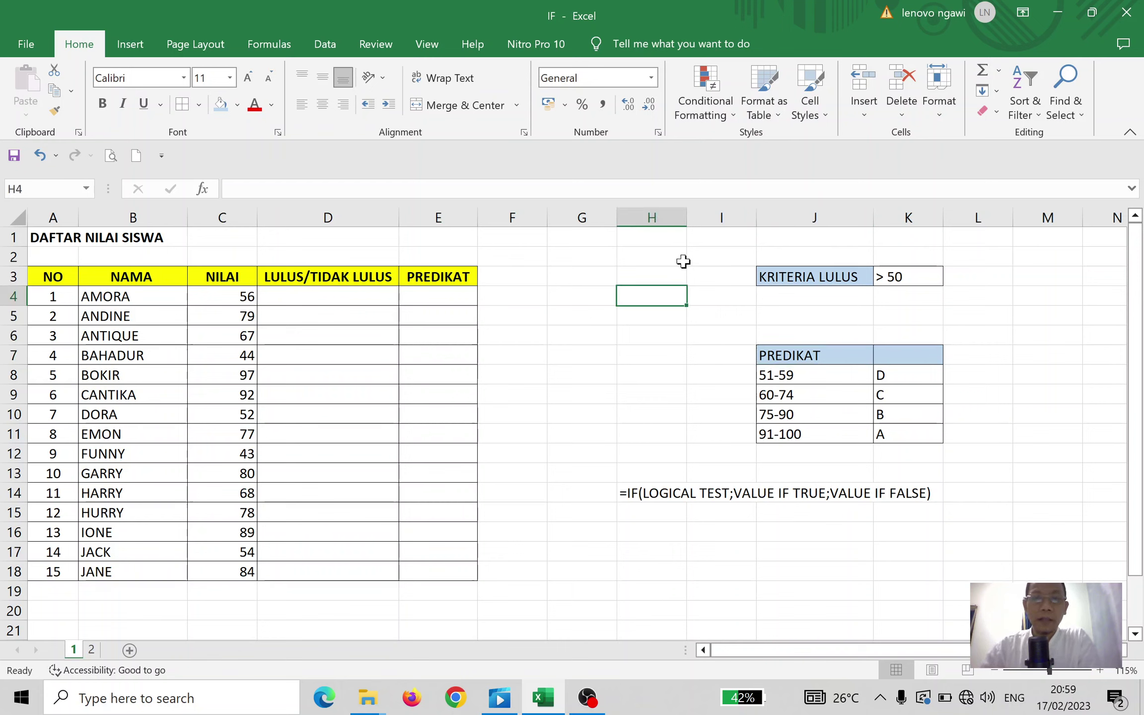
Examine the IF syntax note in H14 and the result cell D4 where the function applies
{"action": "left_click", "coordinate": [287, 296]}
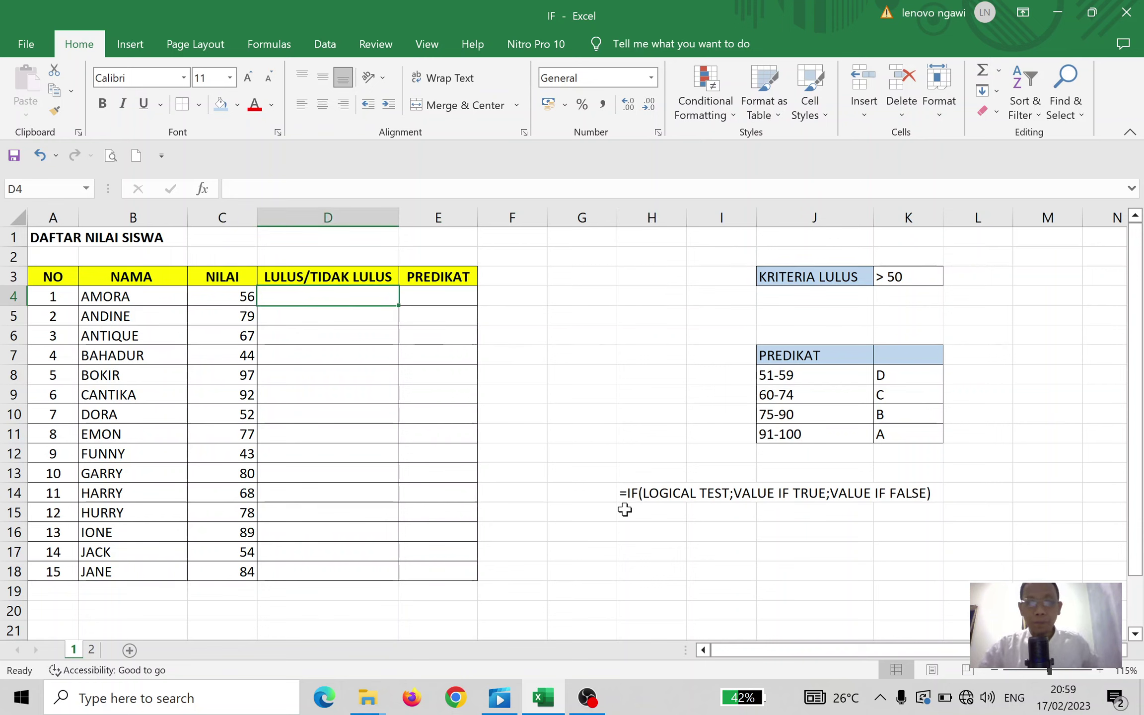
{"action": "left_click", "coordinate": [627, 493]}
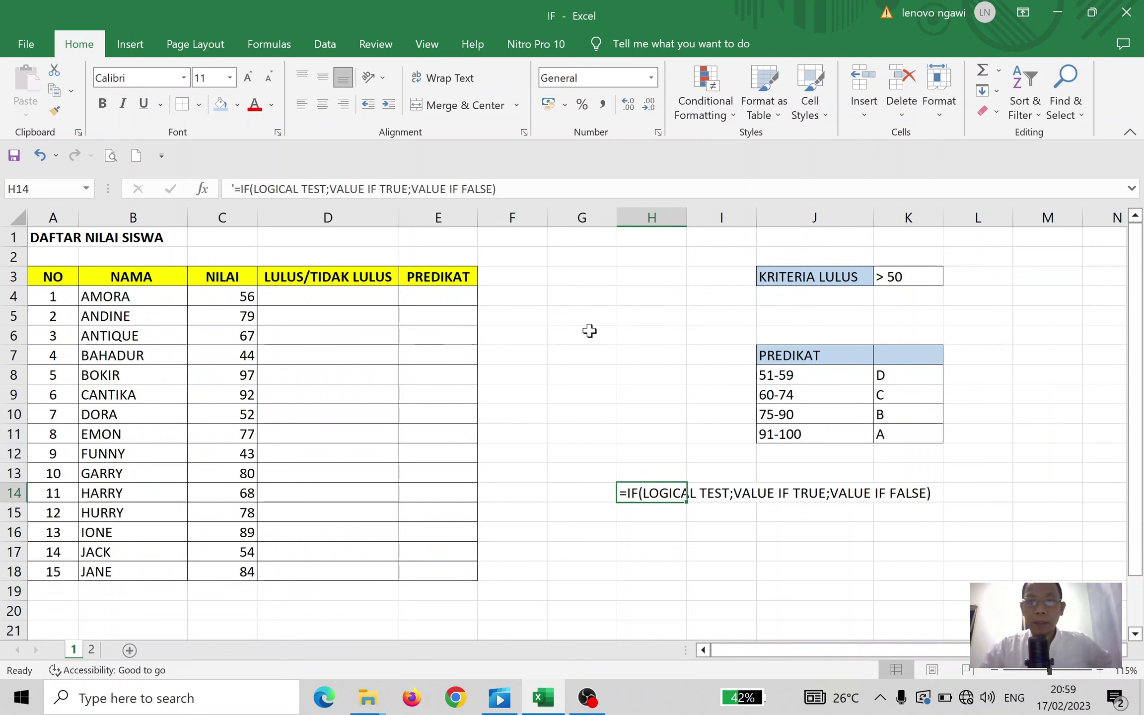
{"action": "left_click", "coordinate": [300, 294]}
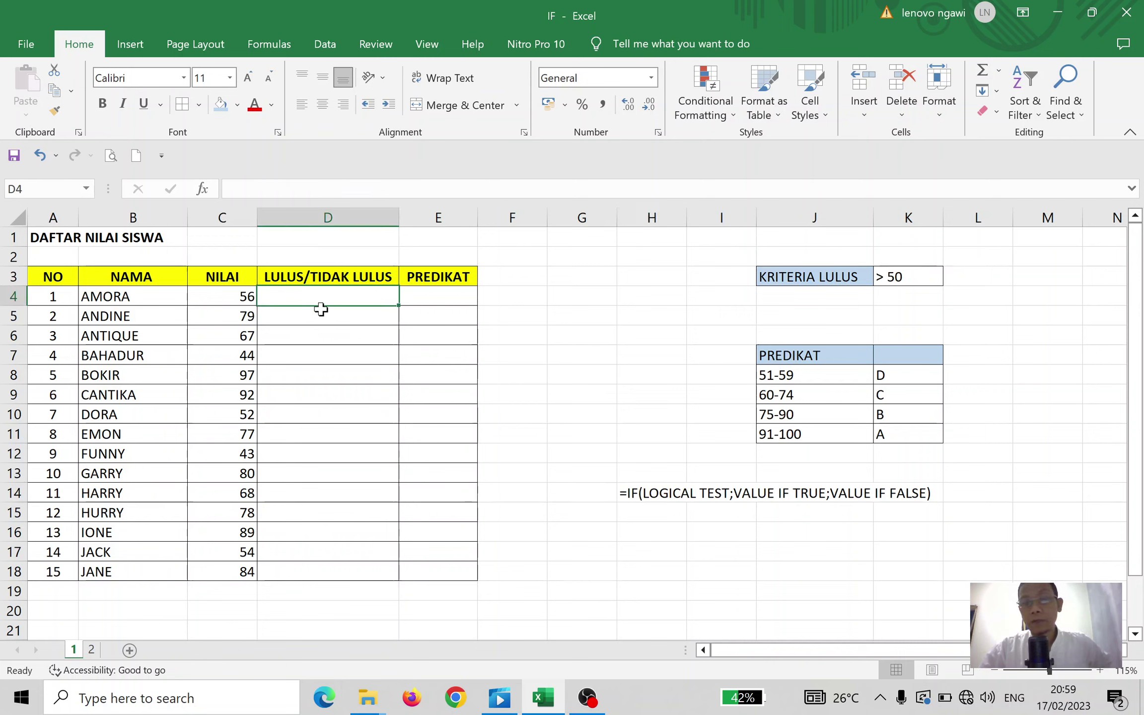
{"action": "left_click", "coordinate": [644, 490]}
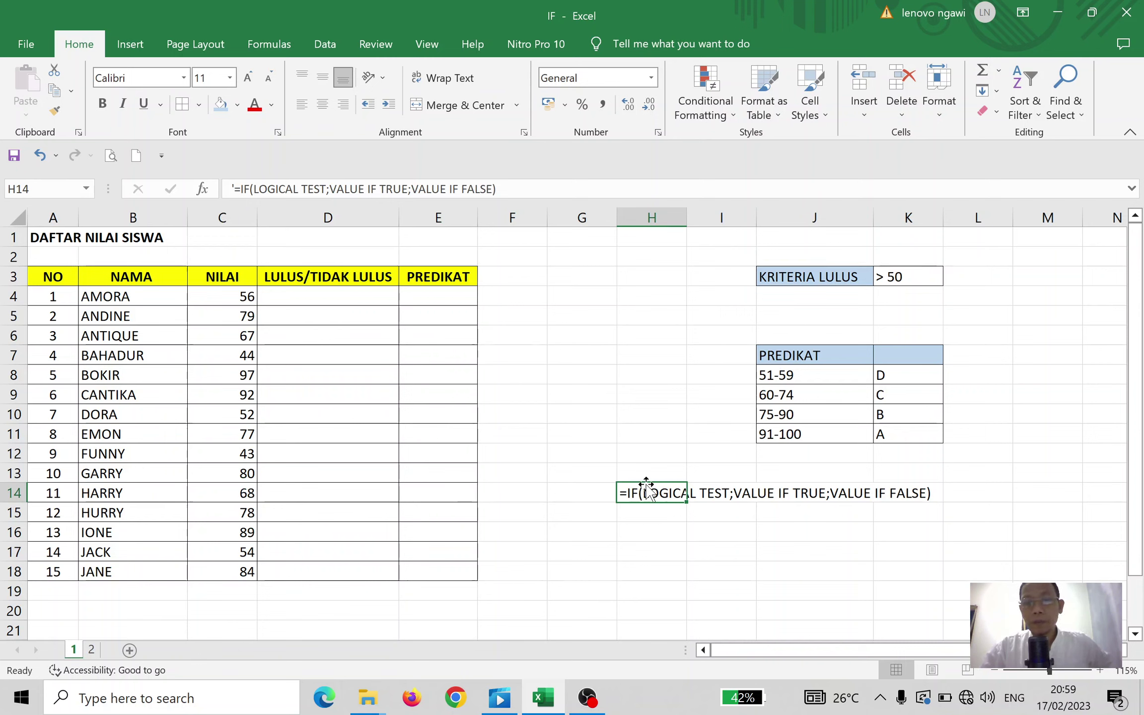
{"action": "left_click", "coordinate": [541, 331]}
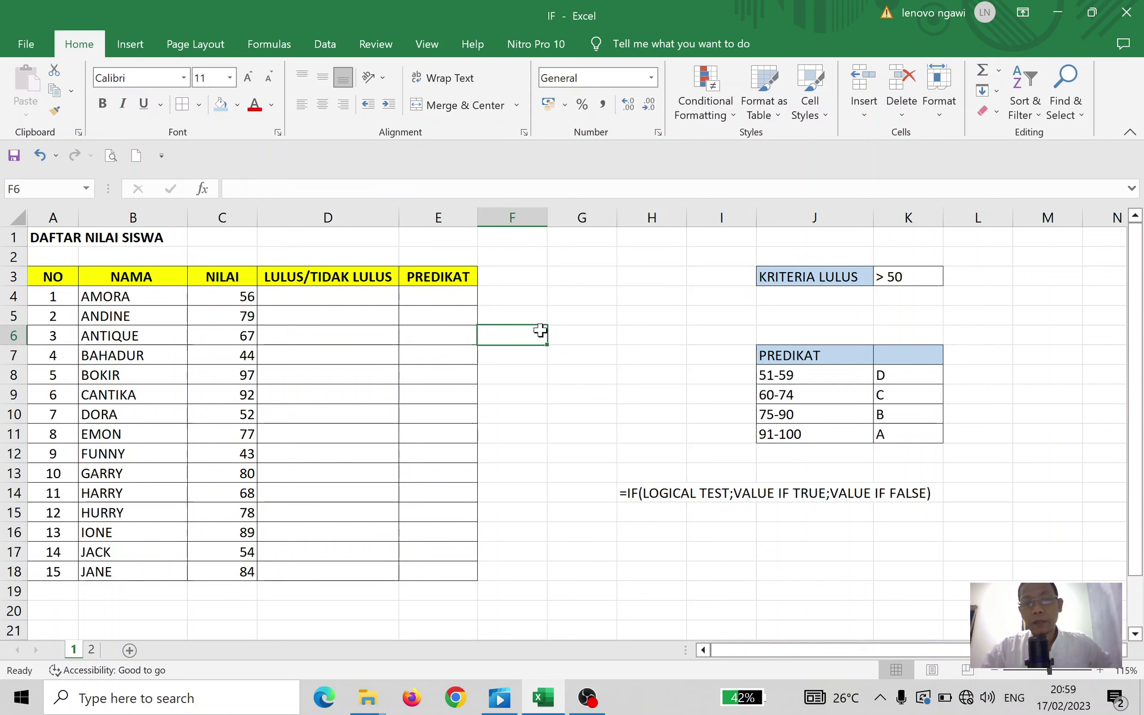
{"action": "left_click", "coordinate": [623, 494]}
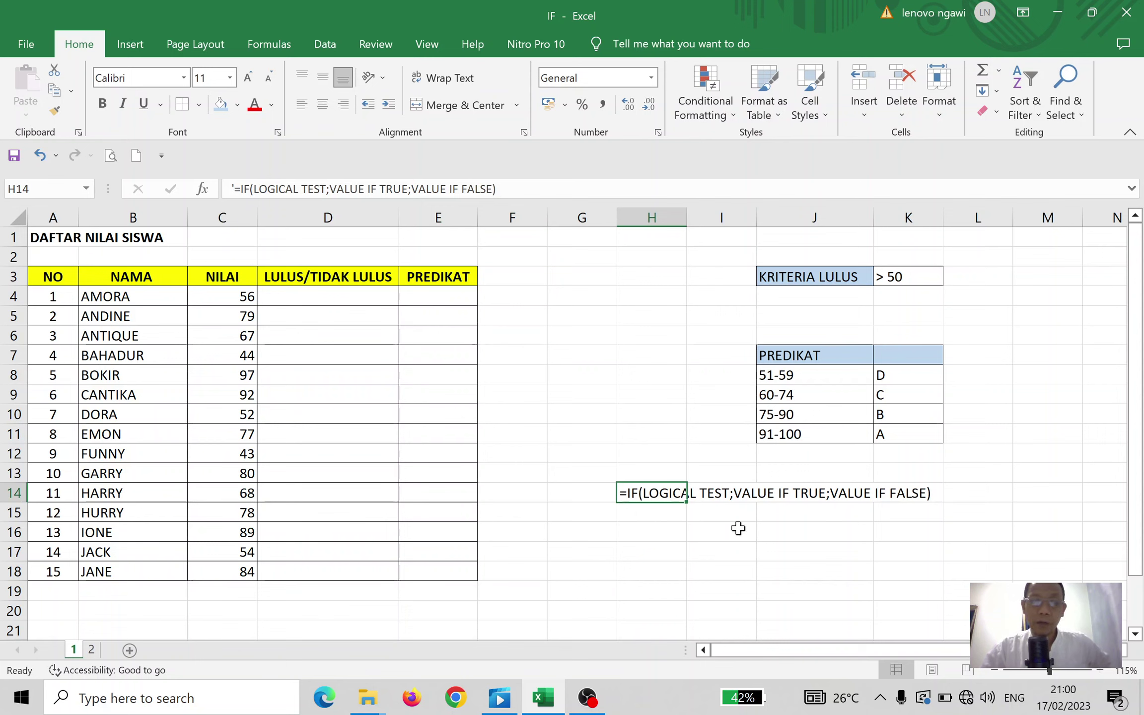
{"action": "left_click", "coordinate": [840, 539]}
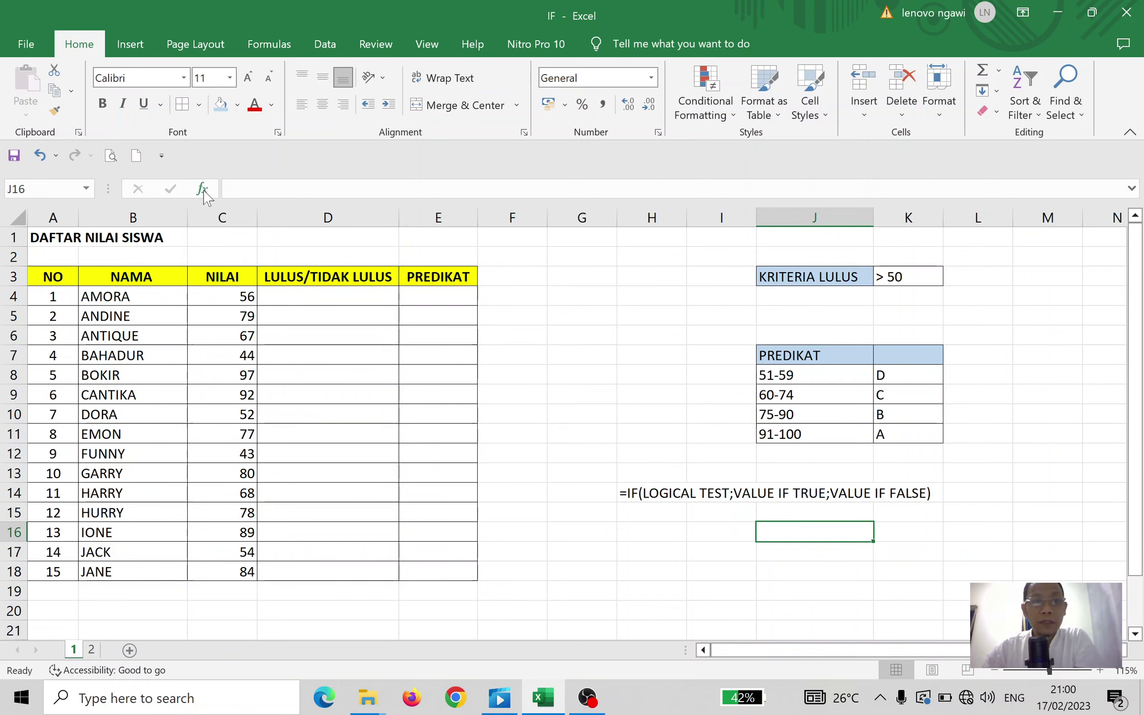
Enter the formula =IF(C4>50;"LULUS";"TIDAK LULUS") in cell D4
{"action": "left_click", "coordinate": [337, 299]}
{"action": "type", "text": "="}
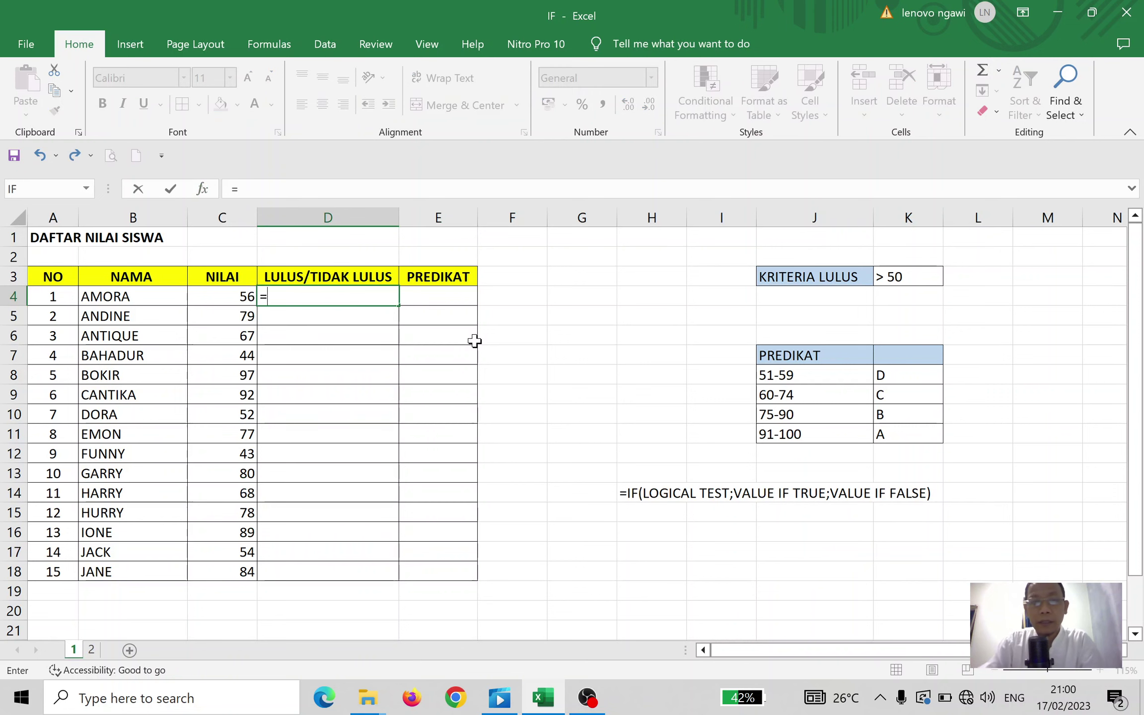
{"action": "type", "text": "IF("}
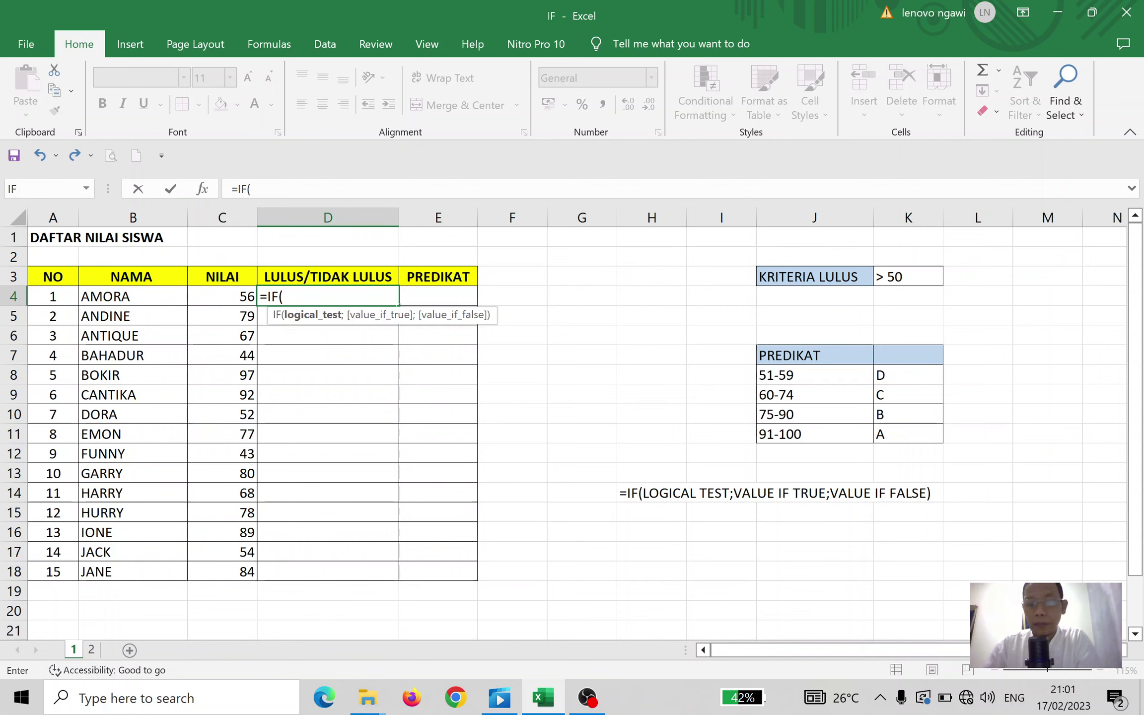
{"action": "key", "text": "Left"}
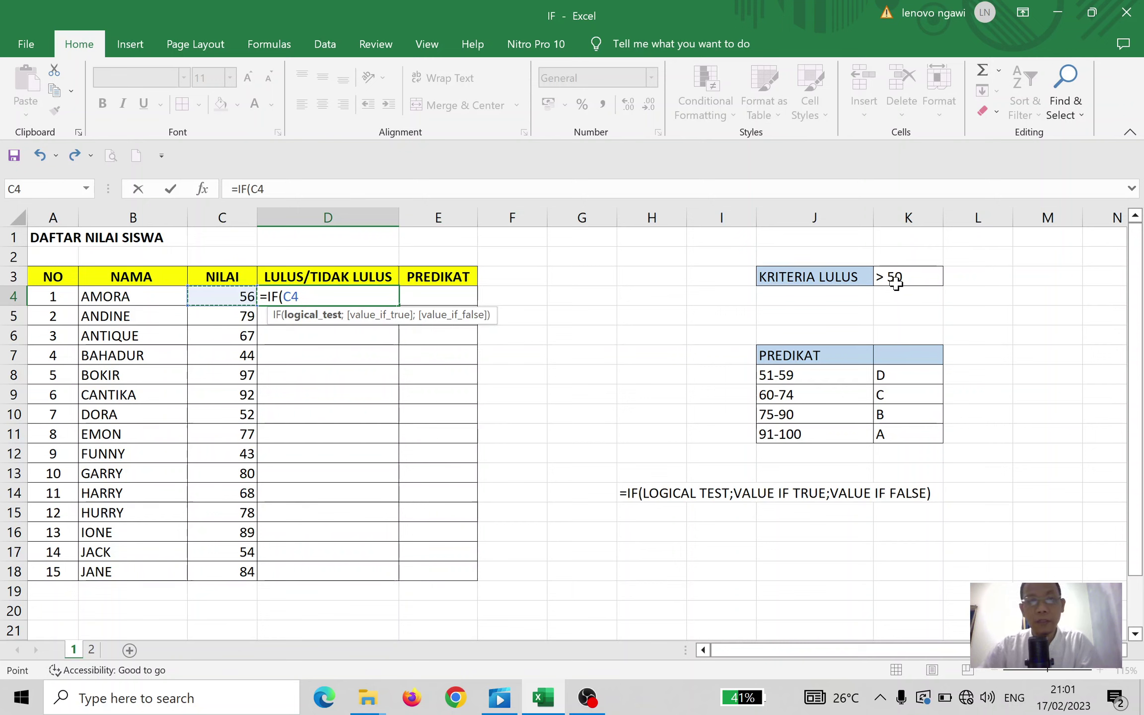
{"action": "type", "text": ">"}
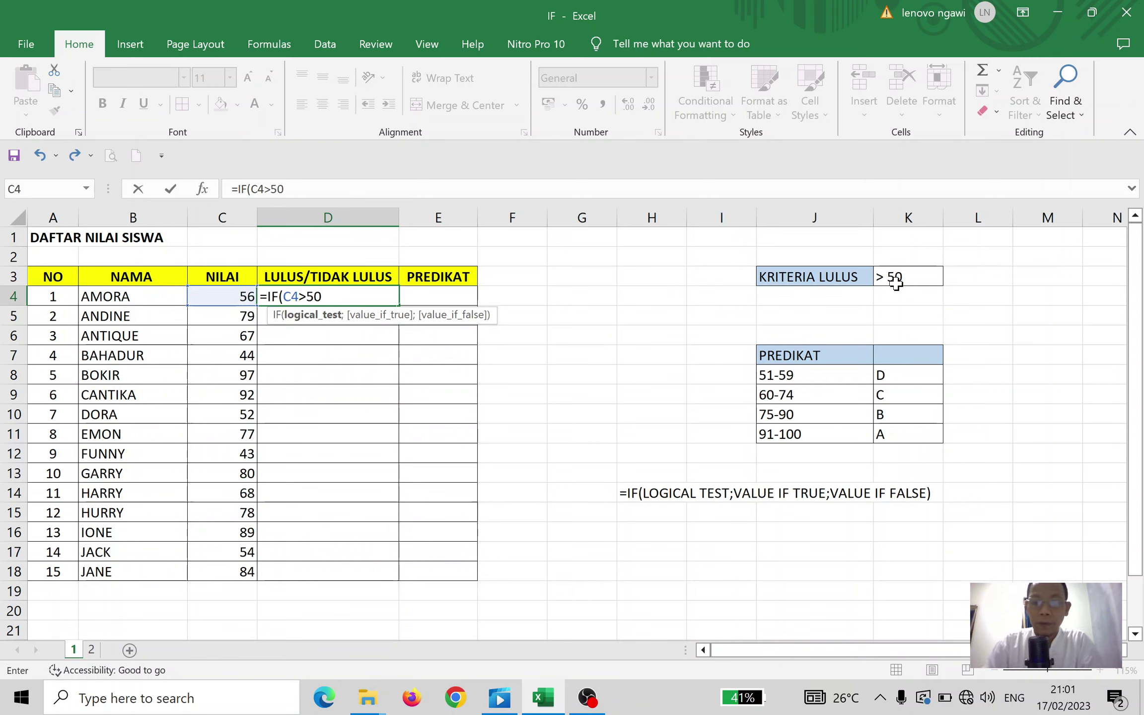
{"action": "type", "text": "50"}
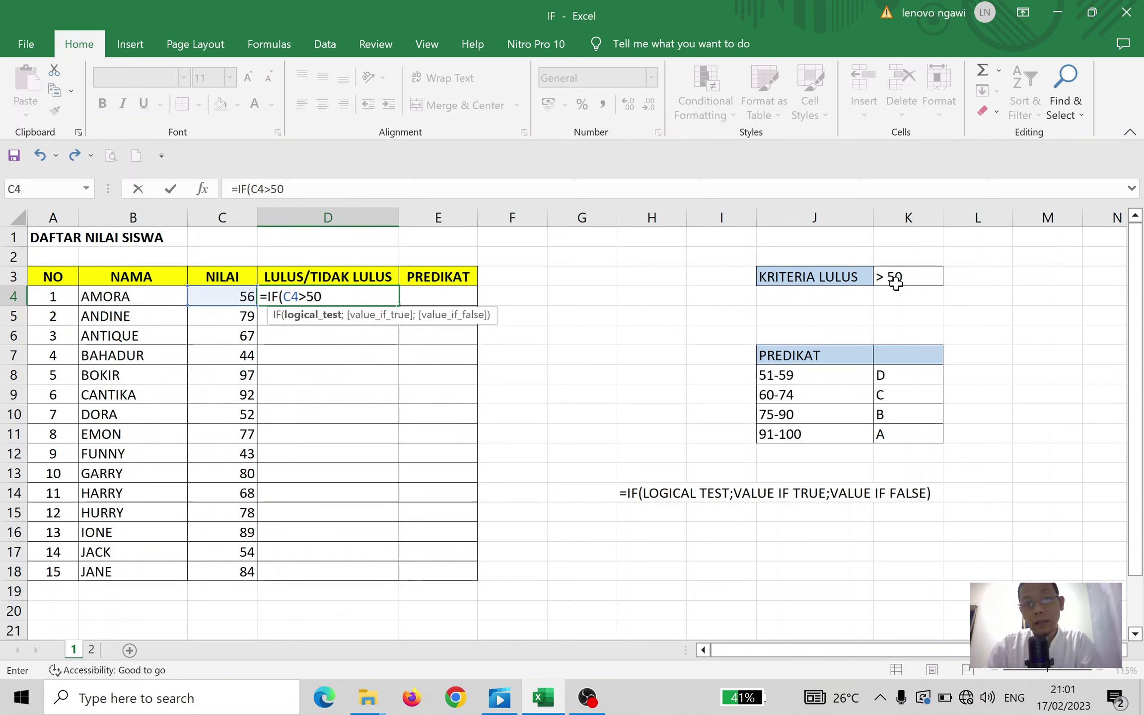
{"action": "type", "text": ";"}
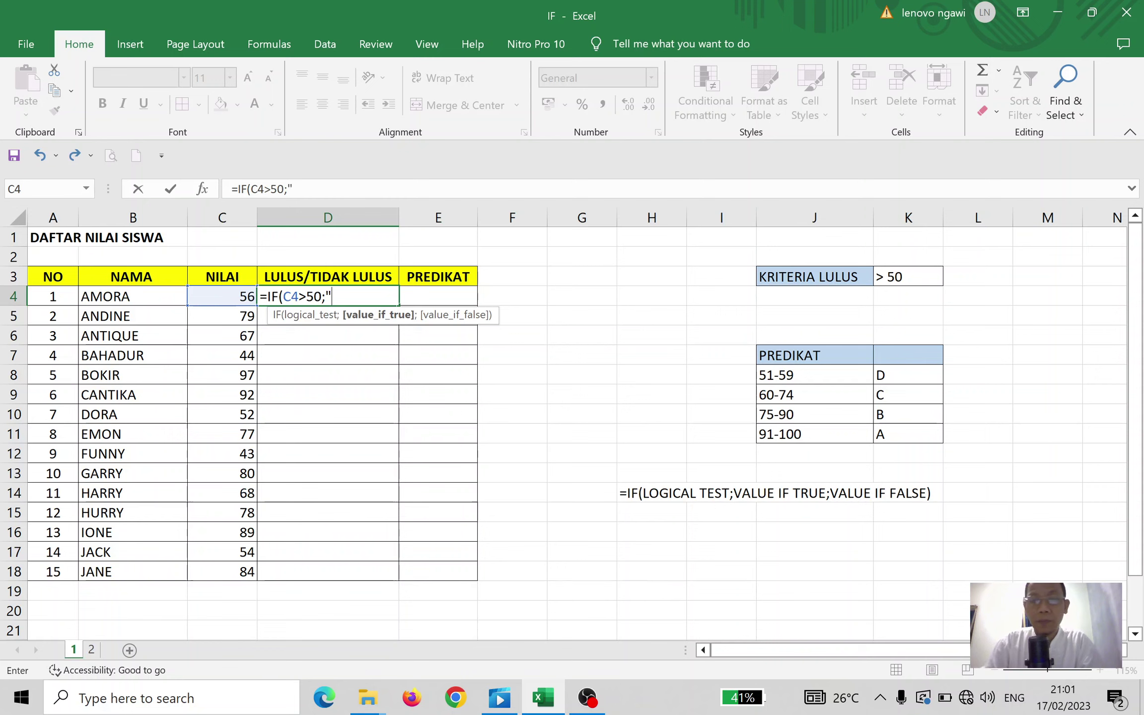
{"action": "type", "text": "LULUS\""}
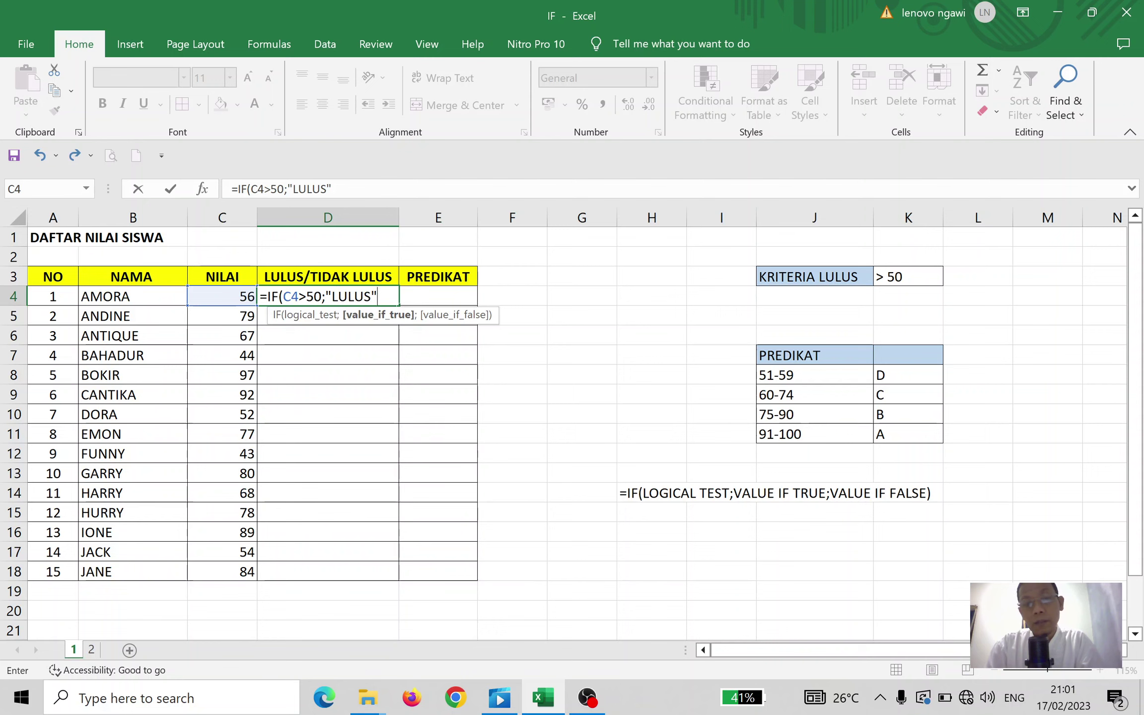
{"action": "type", "text": ";"}
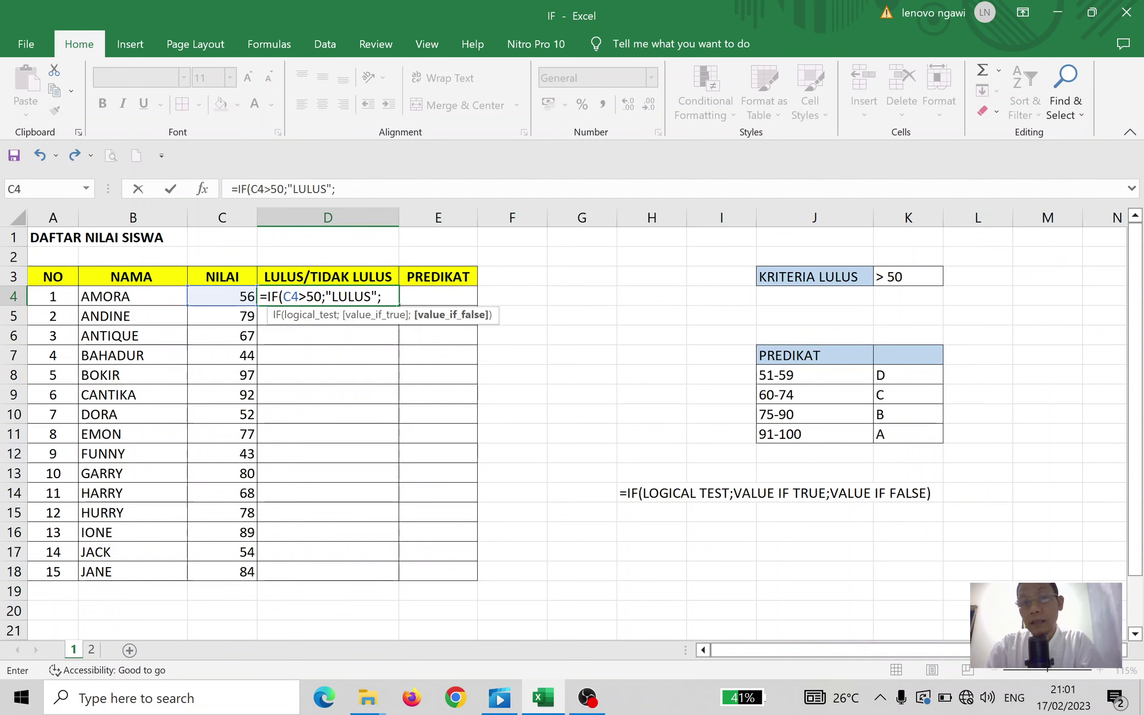
{"action": "type", "text": "\""}
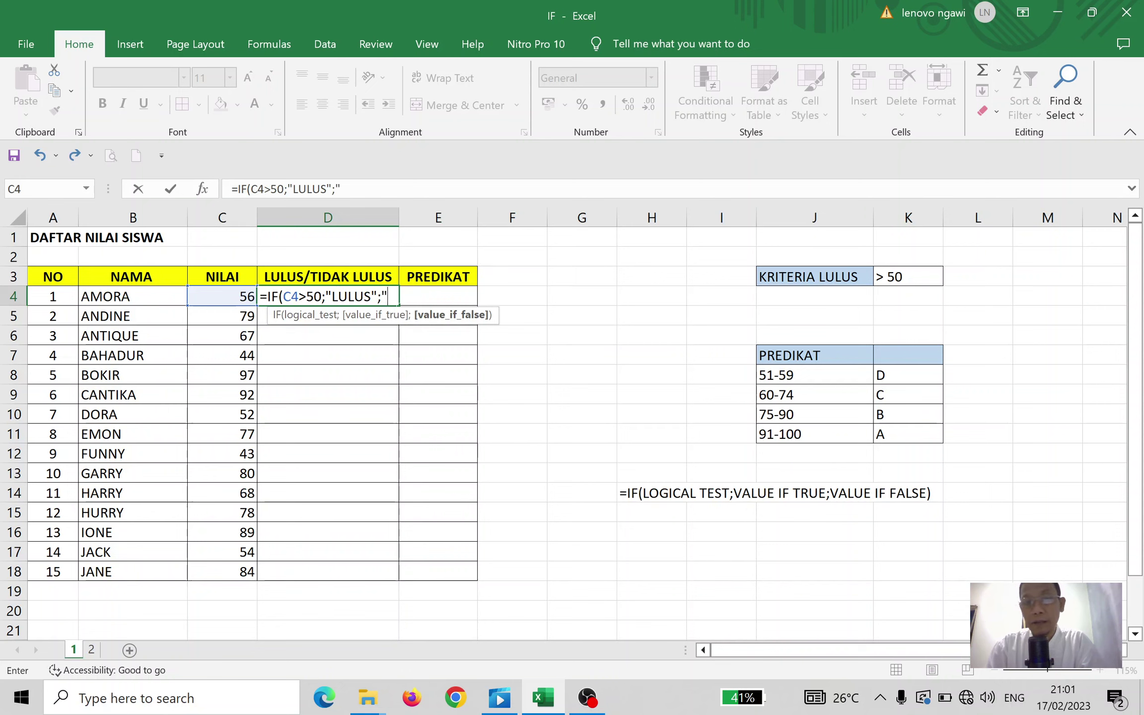
{"action": "type", "text": "DAK LULUS"}
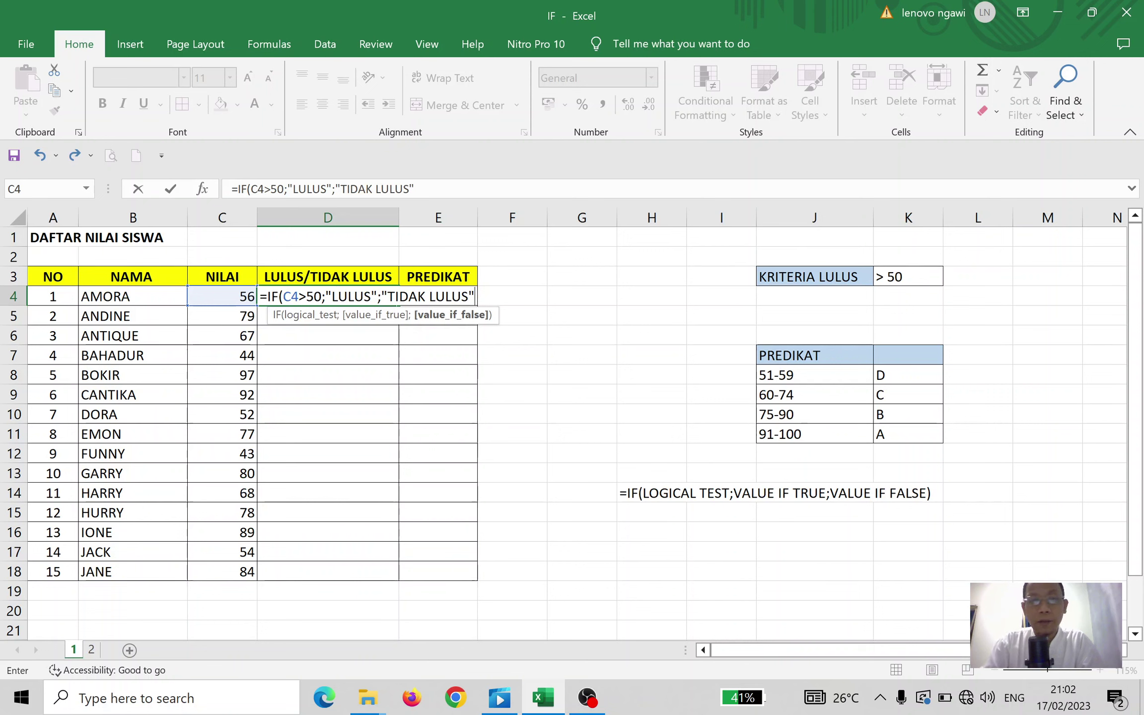
{"action": "type", "text": ")"}
{"action": "key", "text": "Return"}
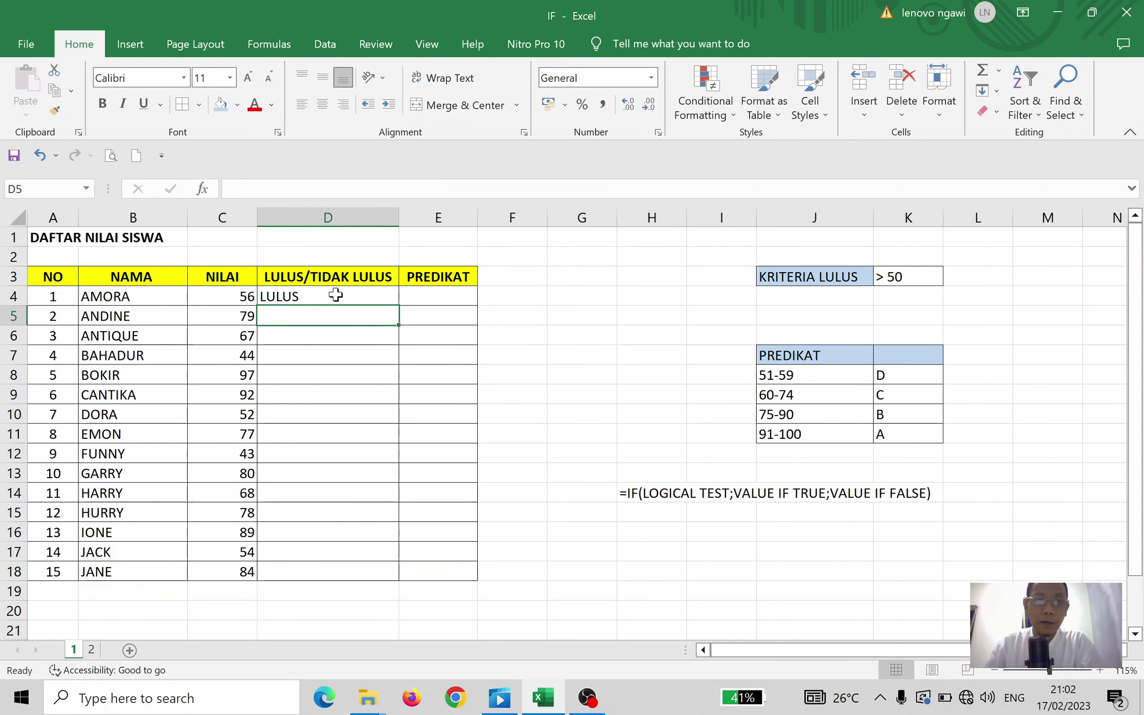
Compare D4's formula with the IF syntax note in H14, and clear D4
{"action": "left_click", "coordinate": [336, 295]}
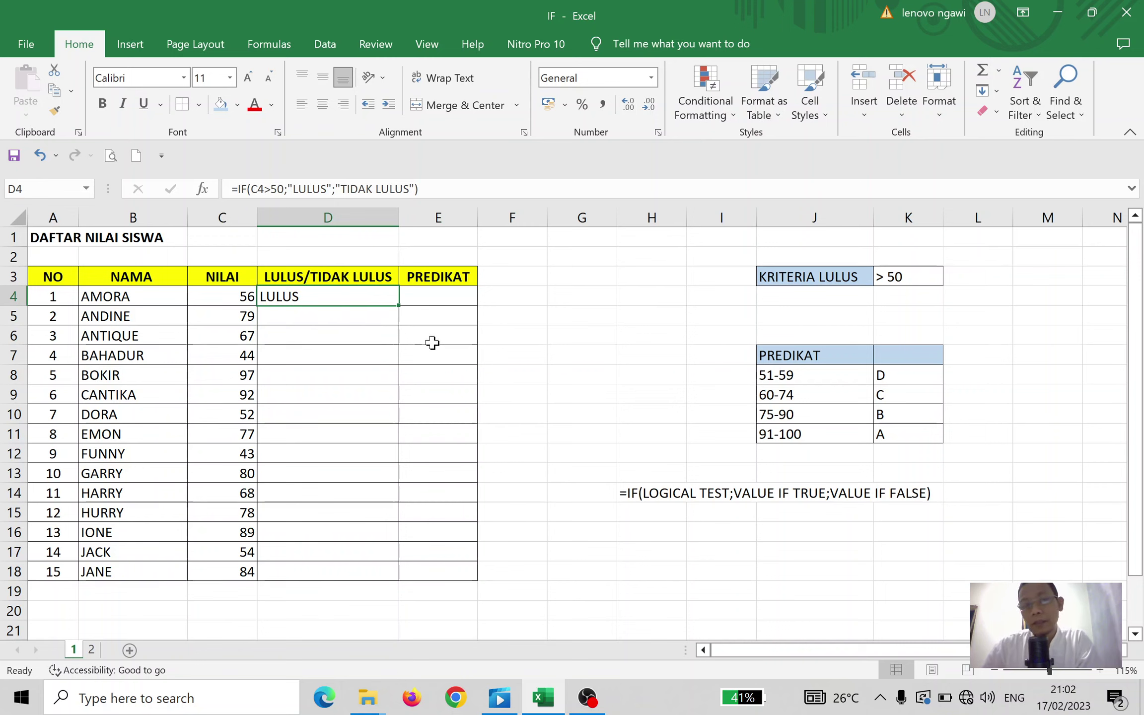
{"action": "left_click", "coordinate": [642, 501]}
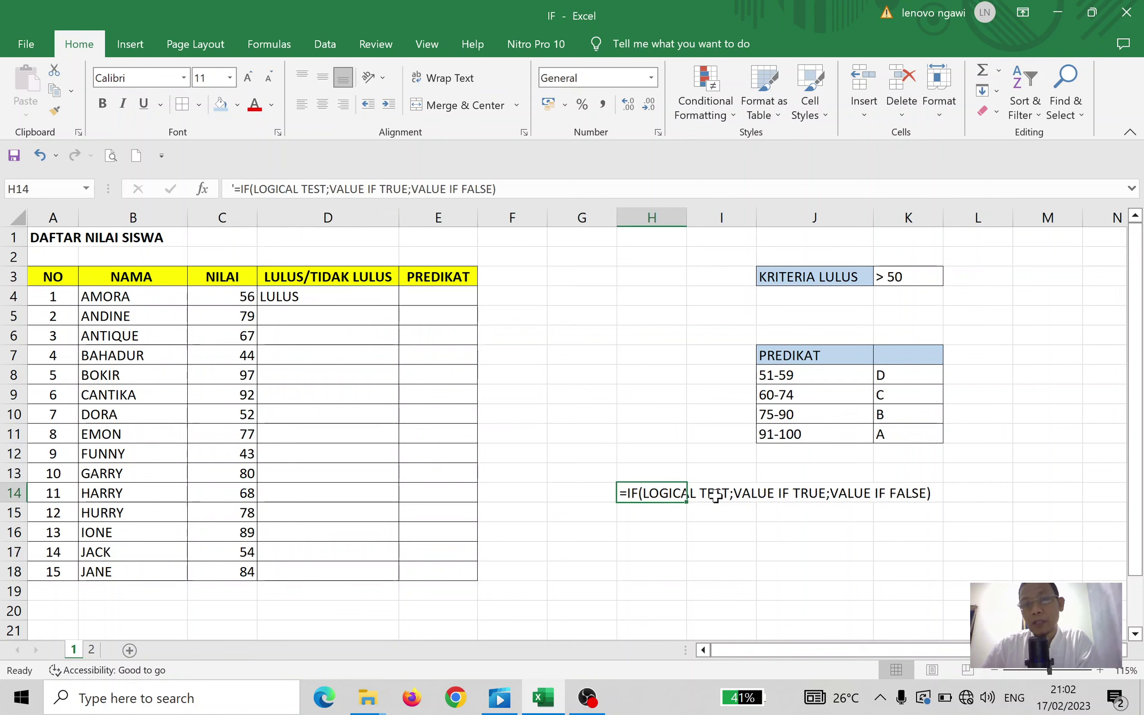
{"action": "left_click", "coordinate": [338, 301]}
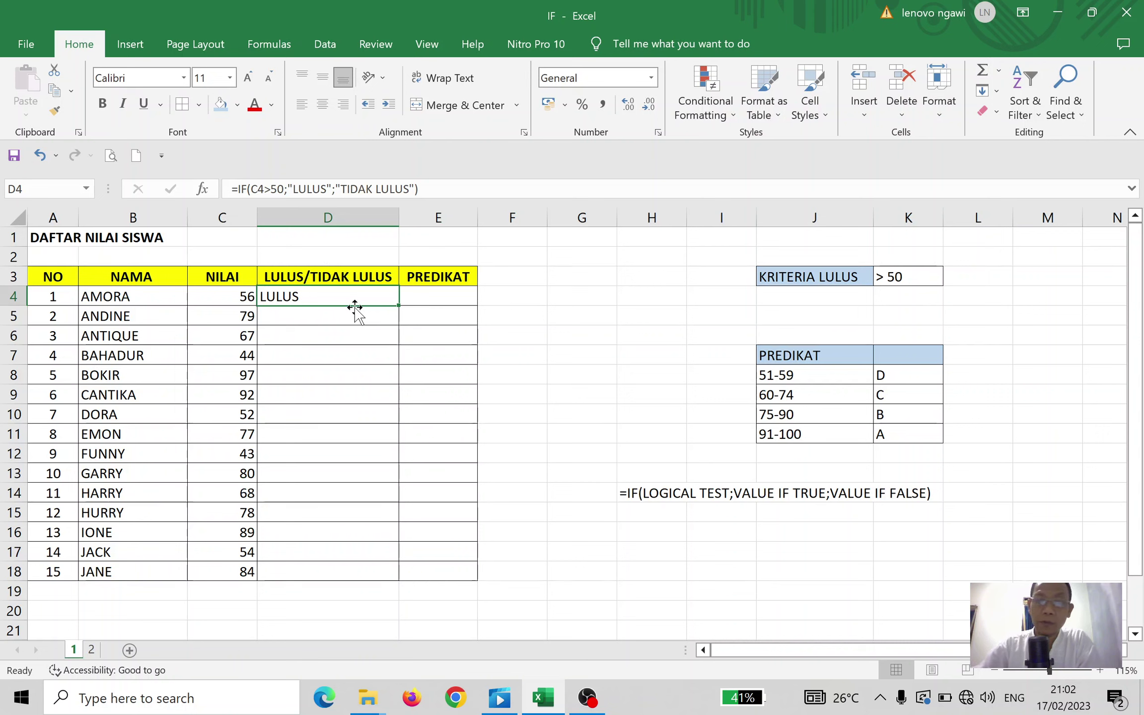
{"action": "key", "text": "Delete"}
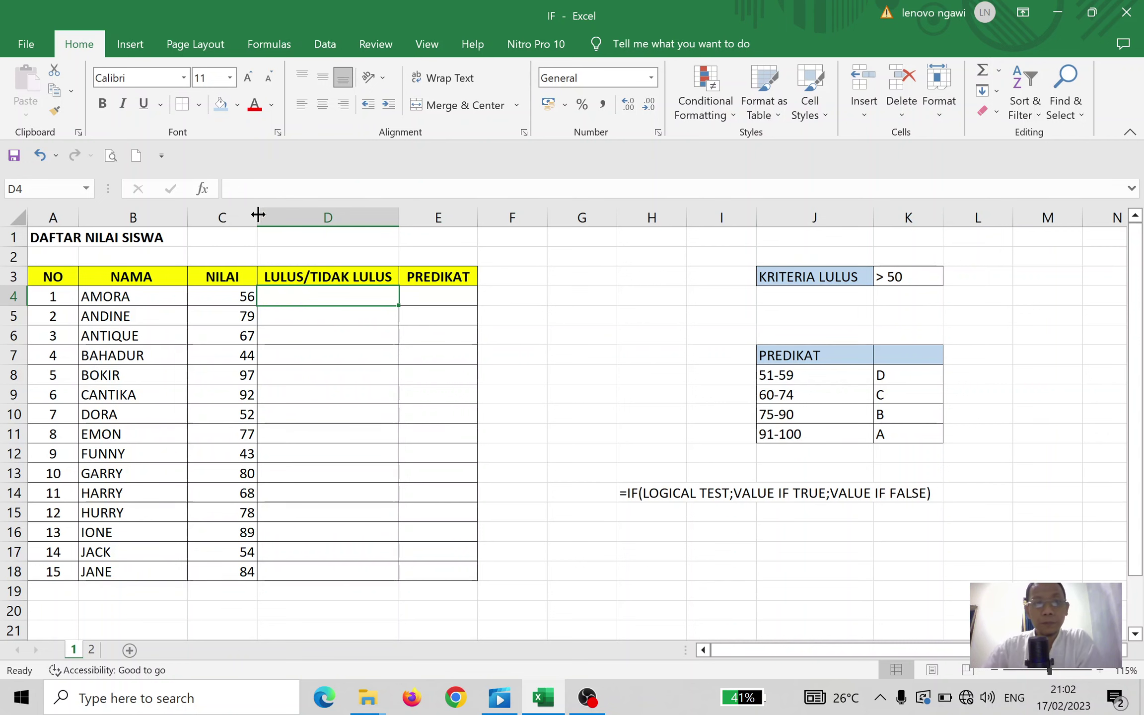
Search the function list for IF and insert it into D4, opening its arguments
{"action": "left_click", "coordinate": [204, 190]}
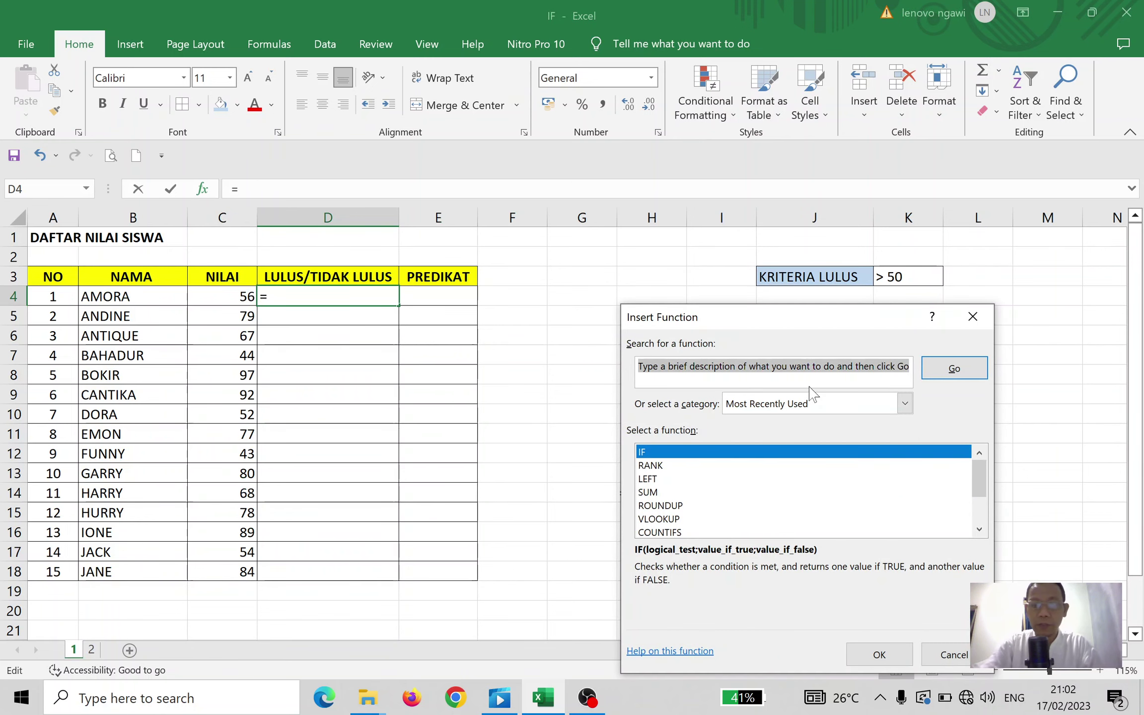
{"action": "type", "text": "IF"}
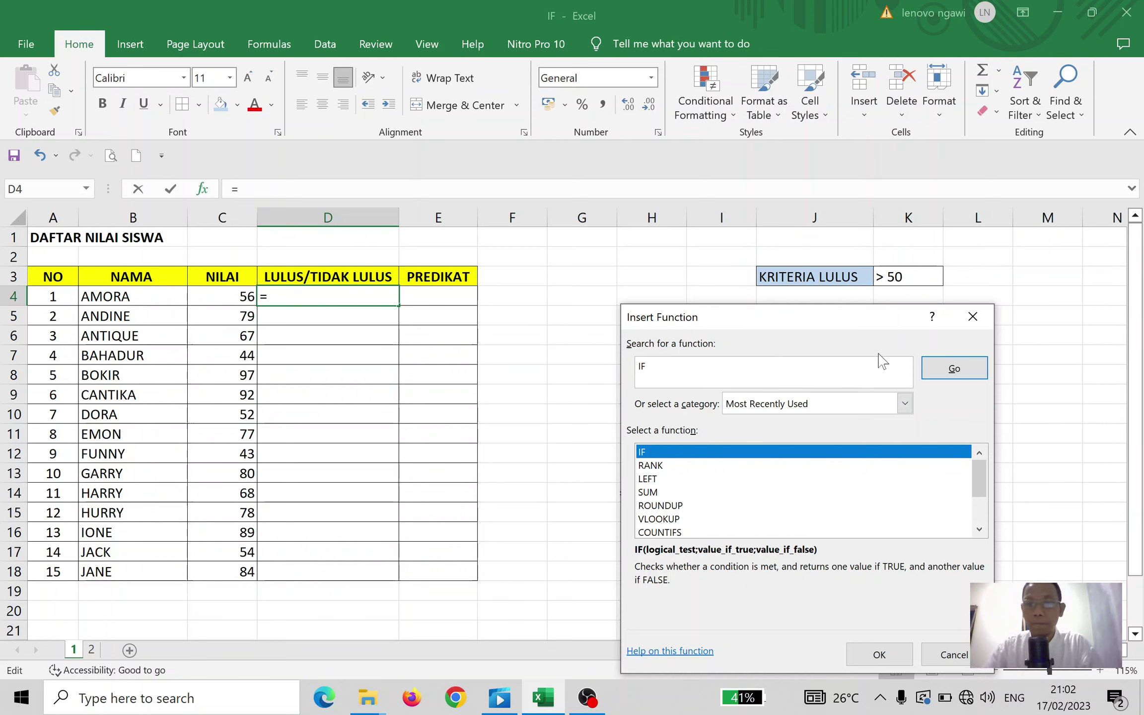
{"action": "left_click", "coordinate": [953, 369]}
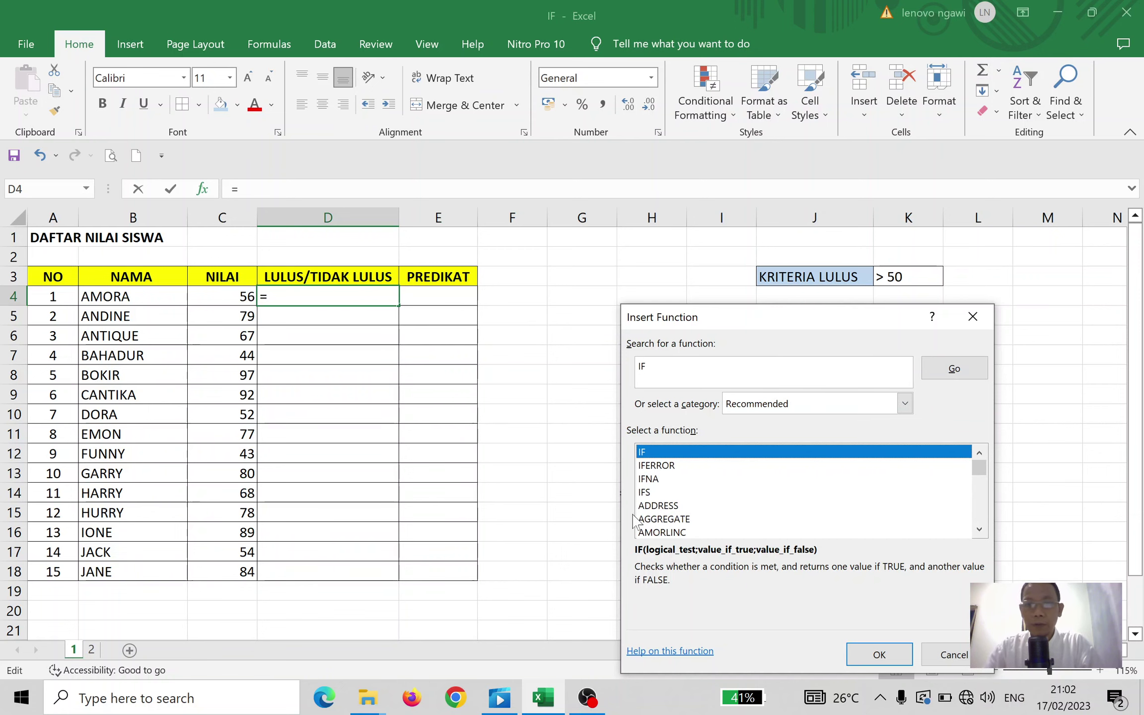
{"action": "left_click", "coordinate": [879, 653]}
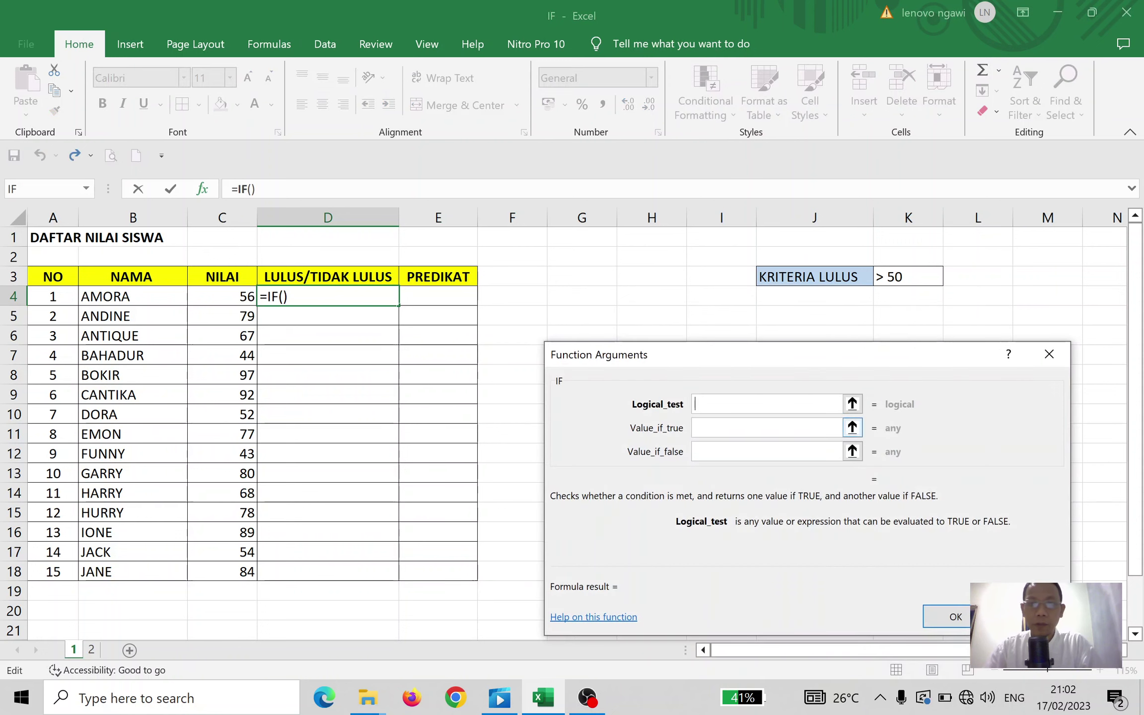
Set the logical test of the IF function in D4 to C4>50
{"action": "left_click_drag", "start_coordinate": [743, 357], "coordinate": [732, 227]}
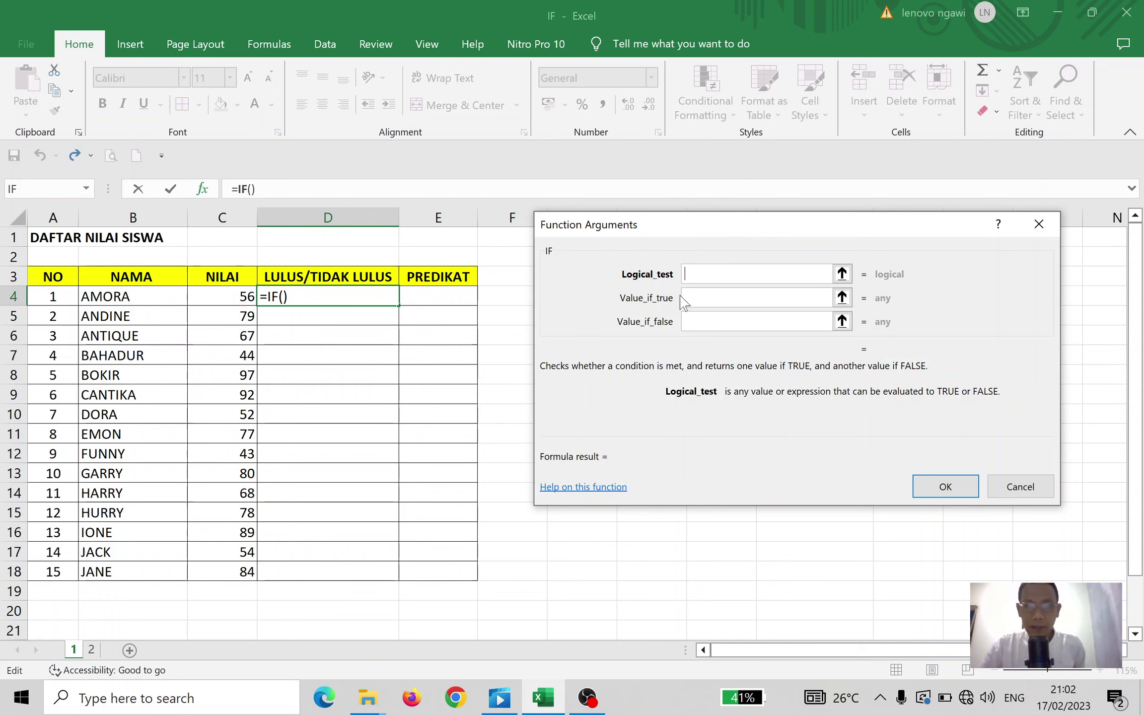
{"action": "left_click", "coordinate": [711, 299]}
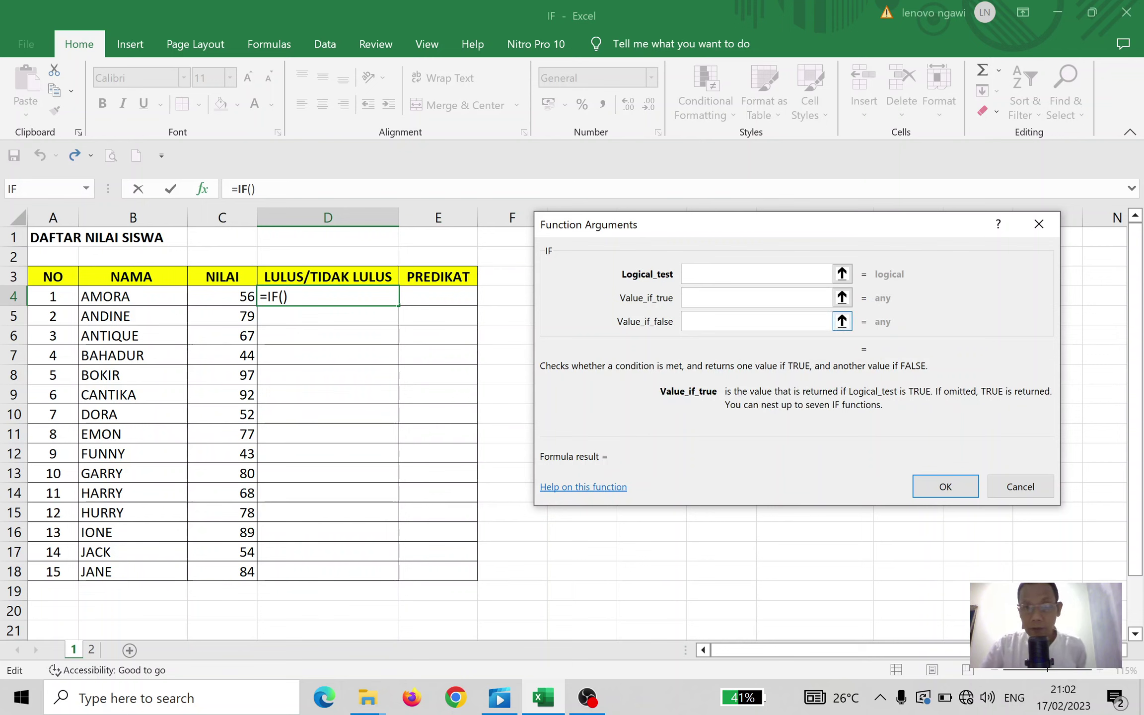
{"action": "left_click", "coordinate": [696, 322]}
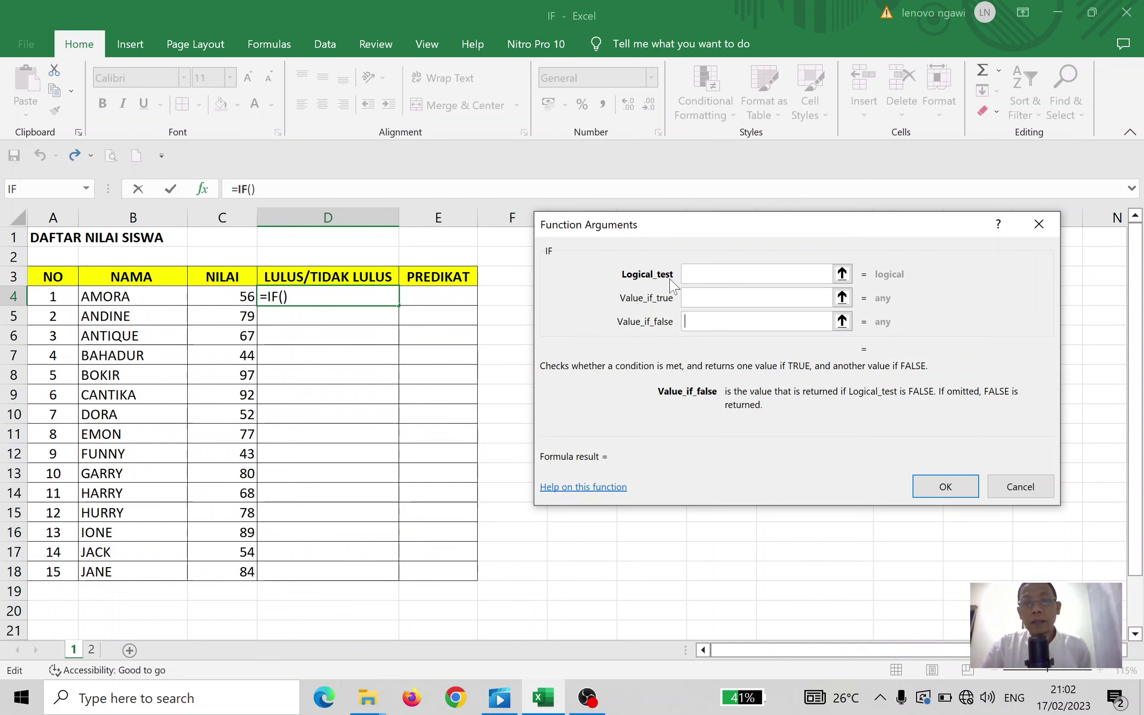
{"action": "left_click", "coordinate": [701, 274]}
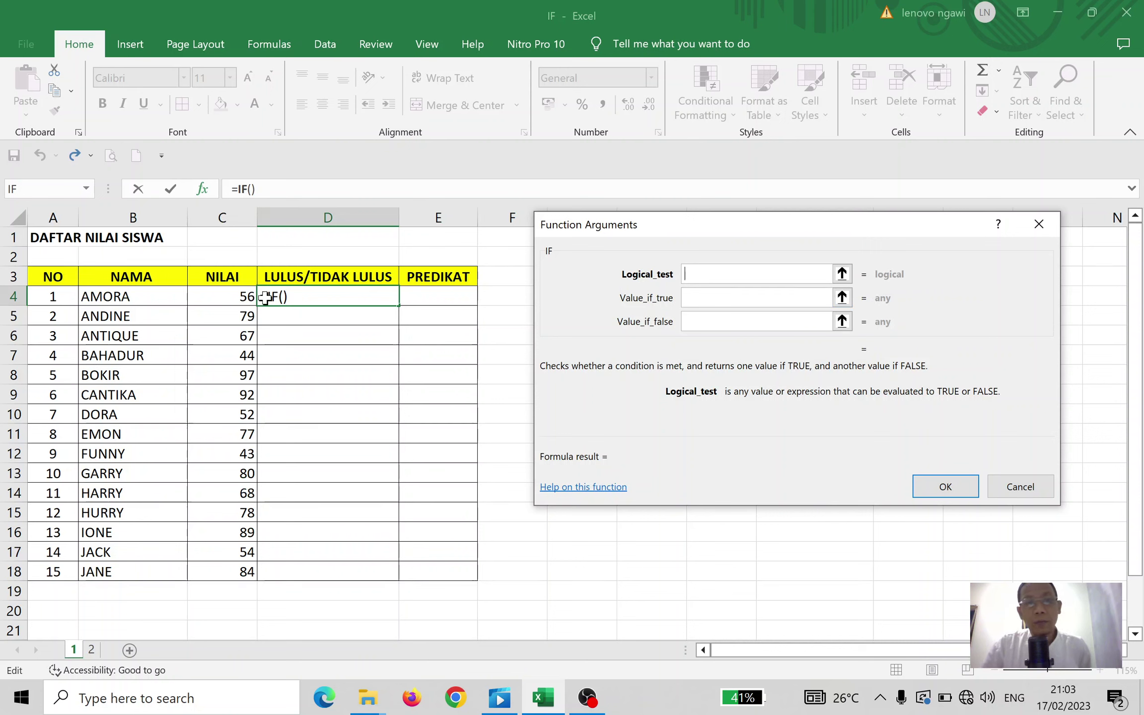
{"action": "left_click", "coordinate": [223, 293]}
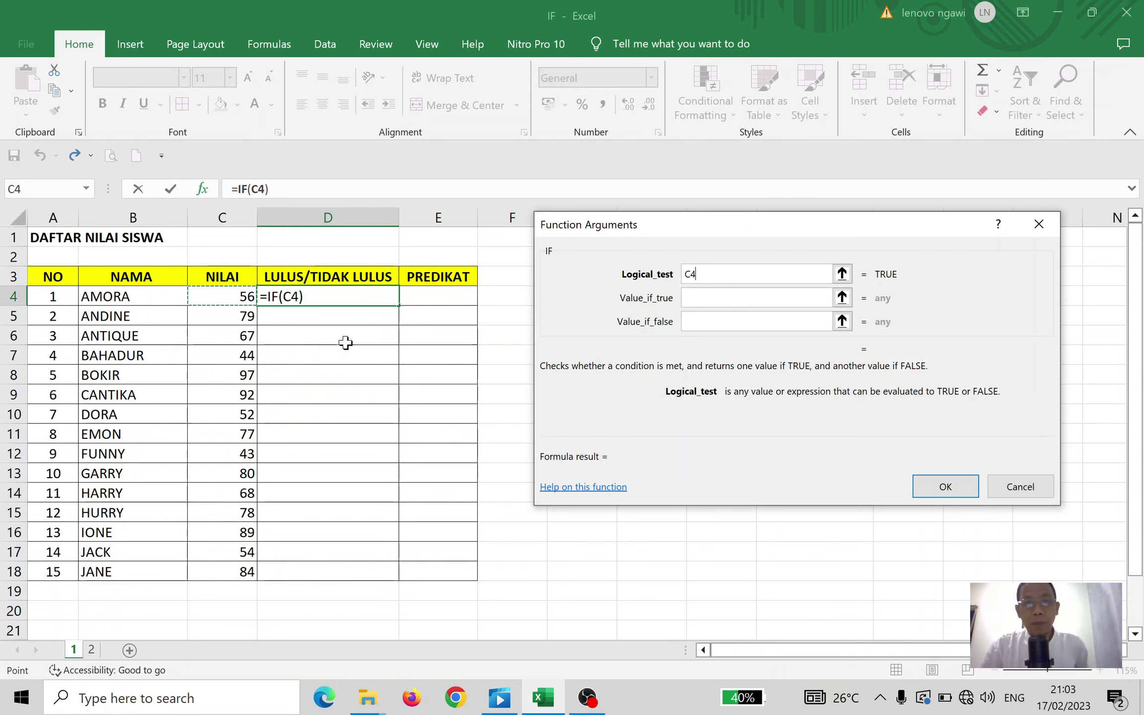
{"action": "left_click_drag", "start_coordinate": [831, 236], "coordinate": [781, 368]}
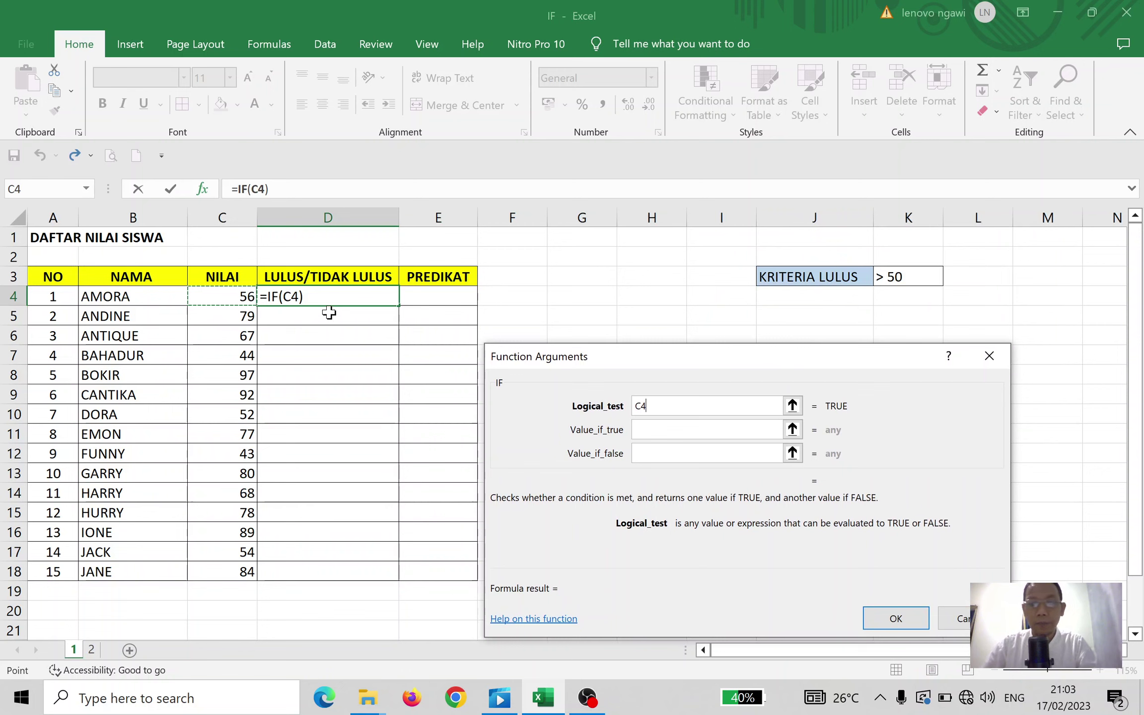
{"action": "type", "text": ">50"}
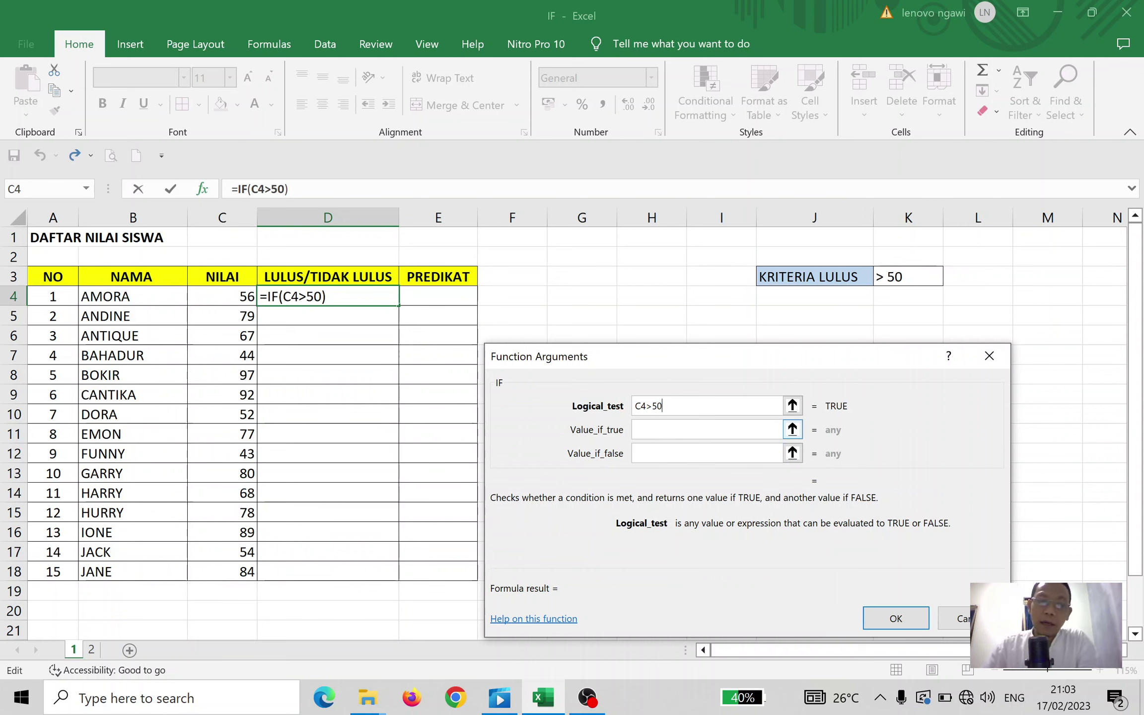
Set the IF value if true to "LULUS" and the value if false to "TIDAK LULUS", and apply the function to D4
{"action": "left_click", "coordinate": [707, 430]}
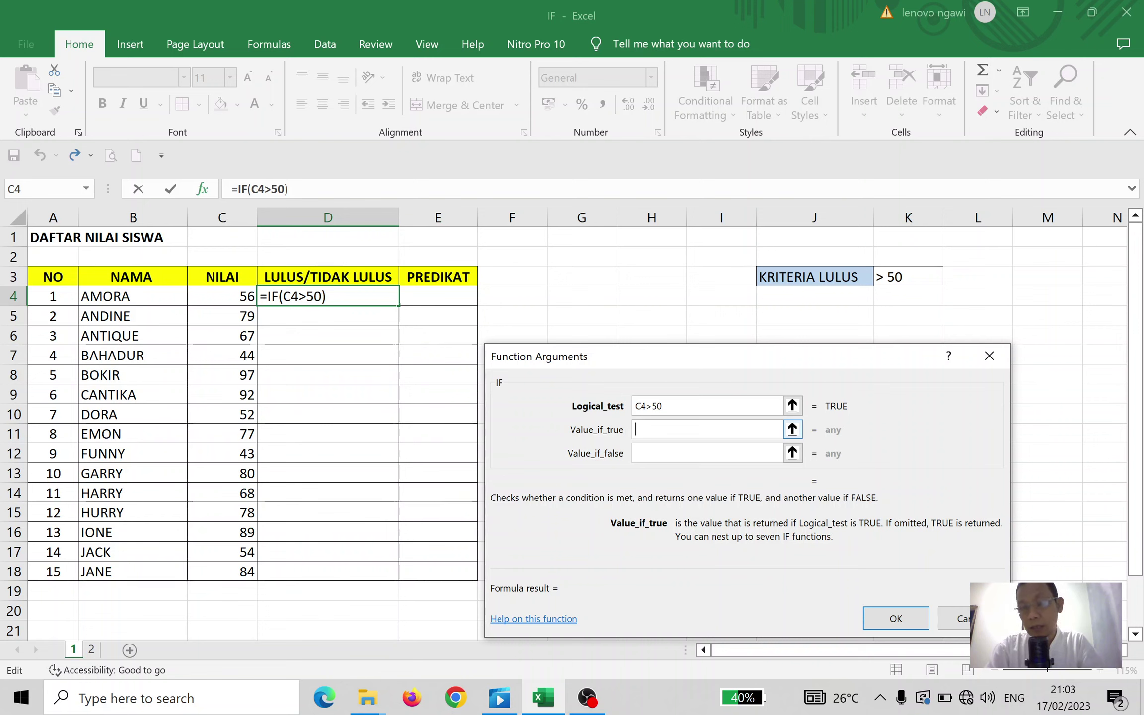
{"action": "type", "text": "\"LUL"}
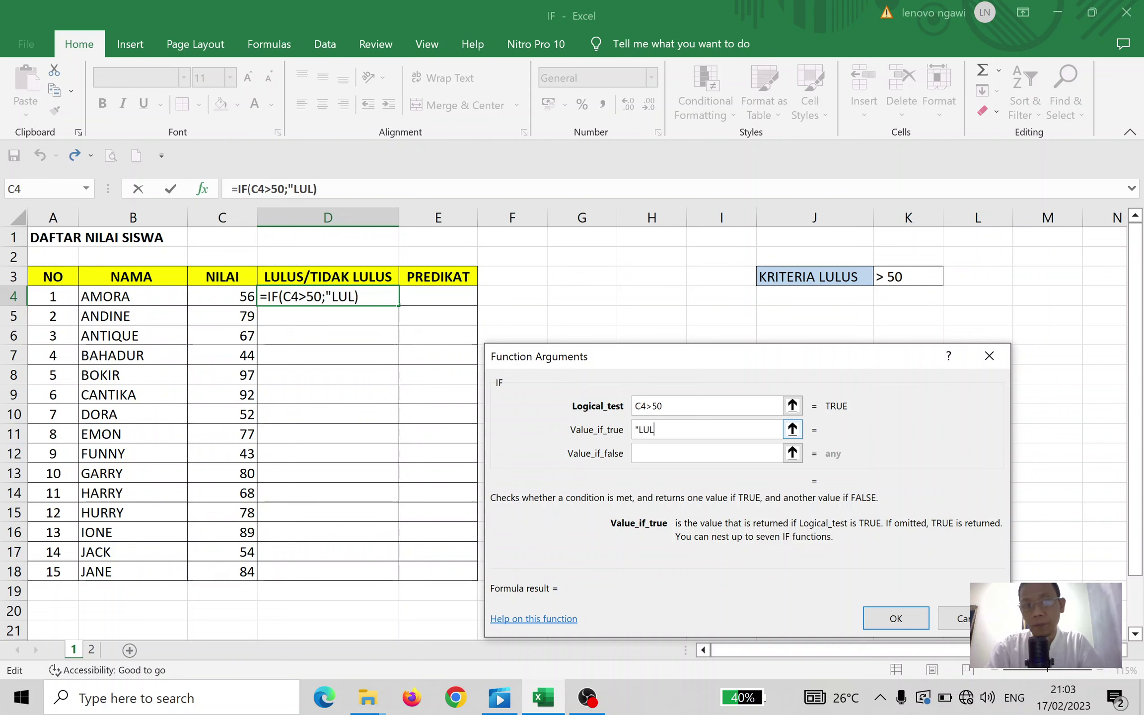
{"action": "type", "text": "US\""}
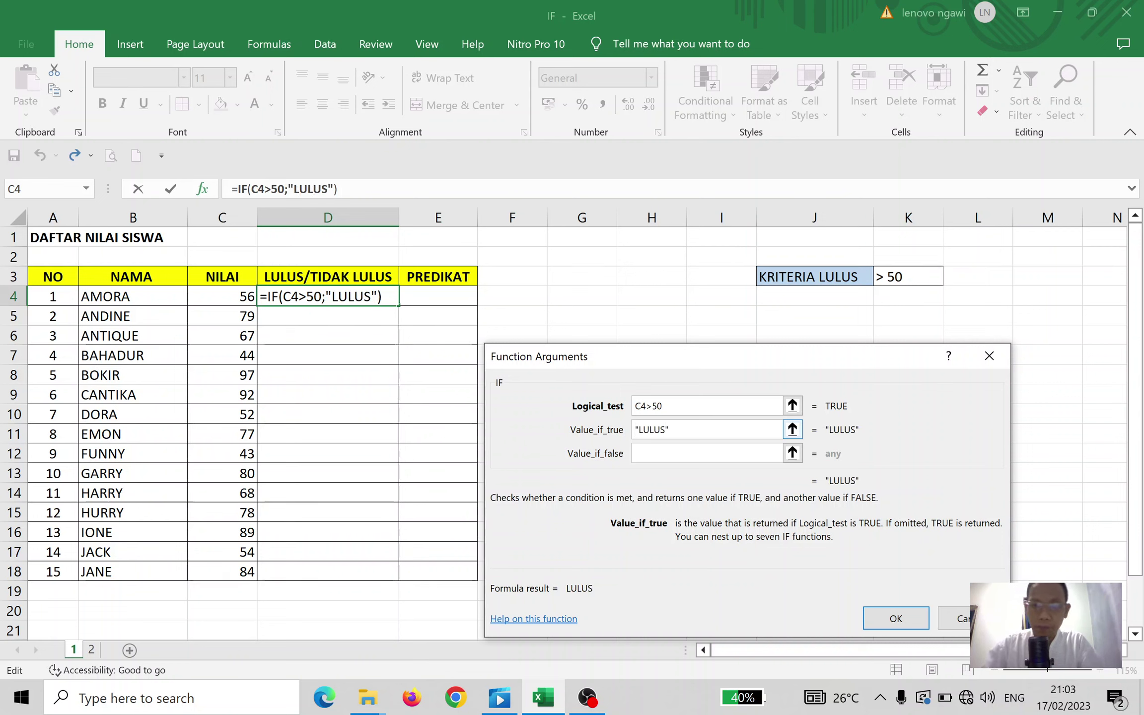
{"action": "left_click", "coordinate": [664, 450]}
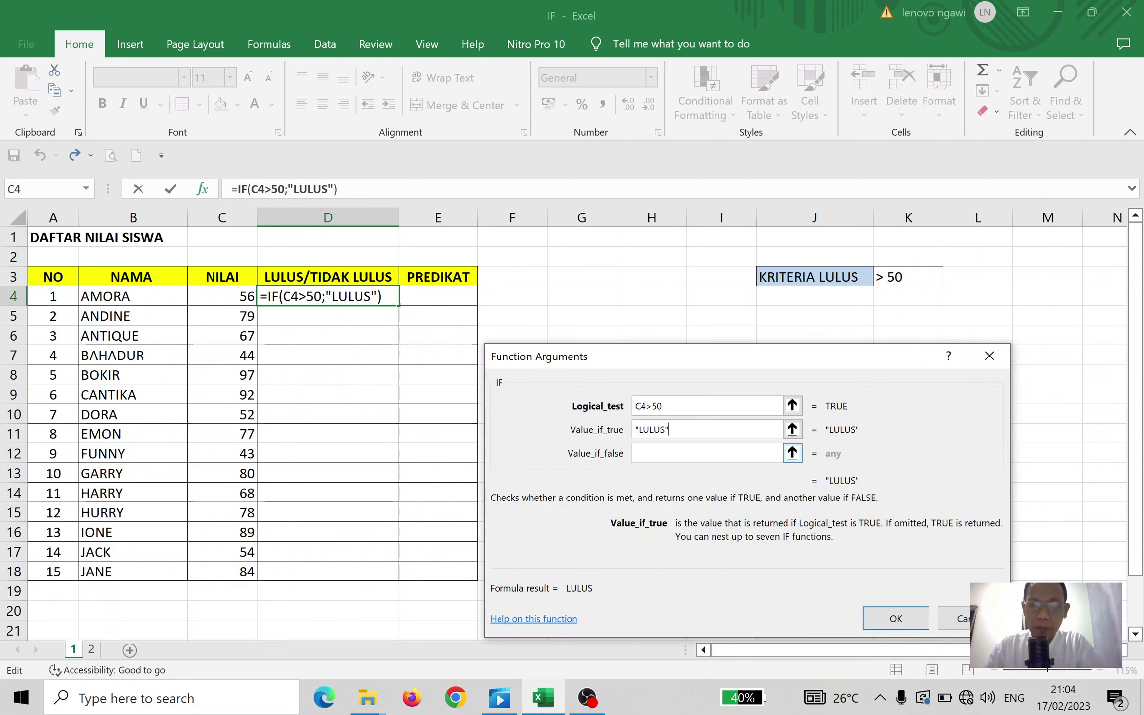
{"action": "key", "text": "Tab"}
{"action": "type", "text": "\""}
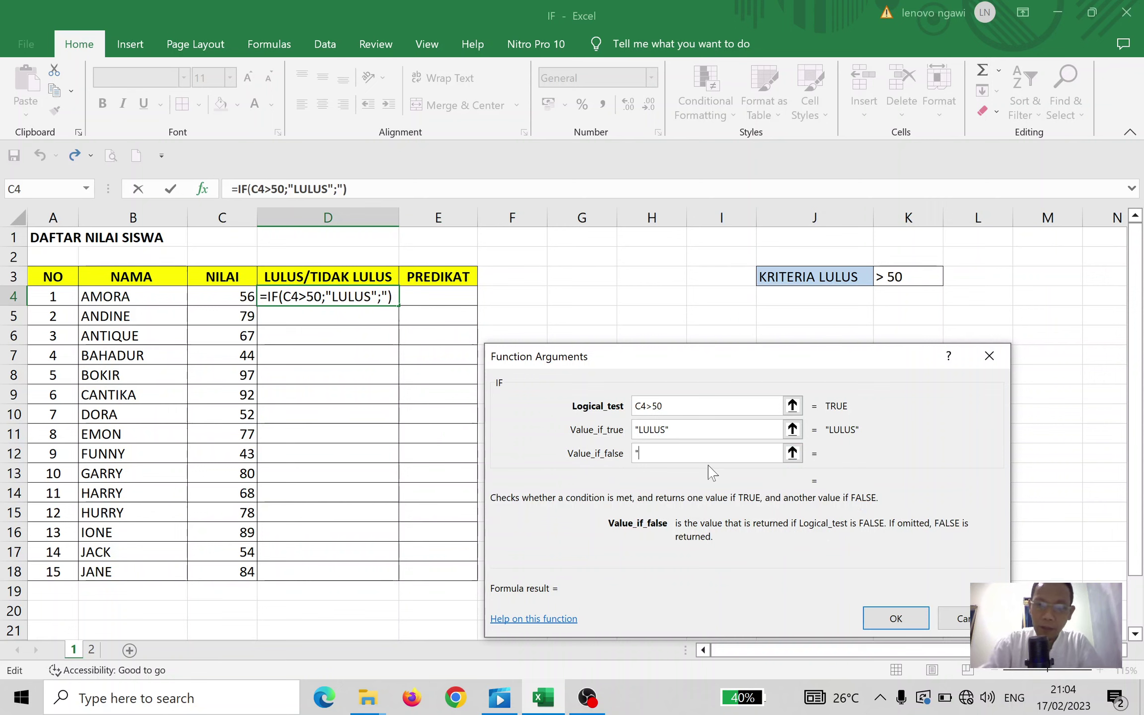
{"action": "type", "text": "TIDAK L"}
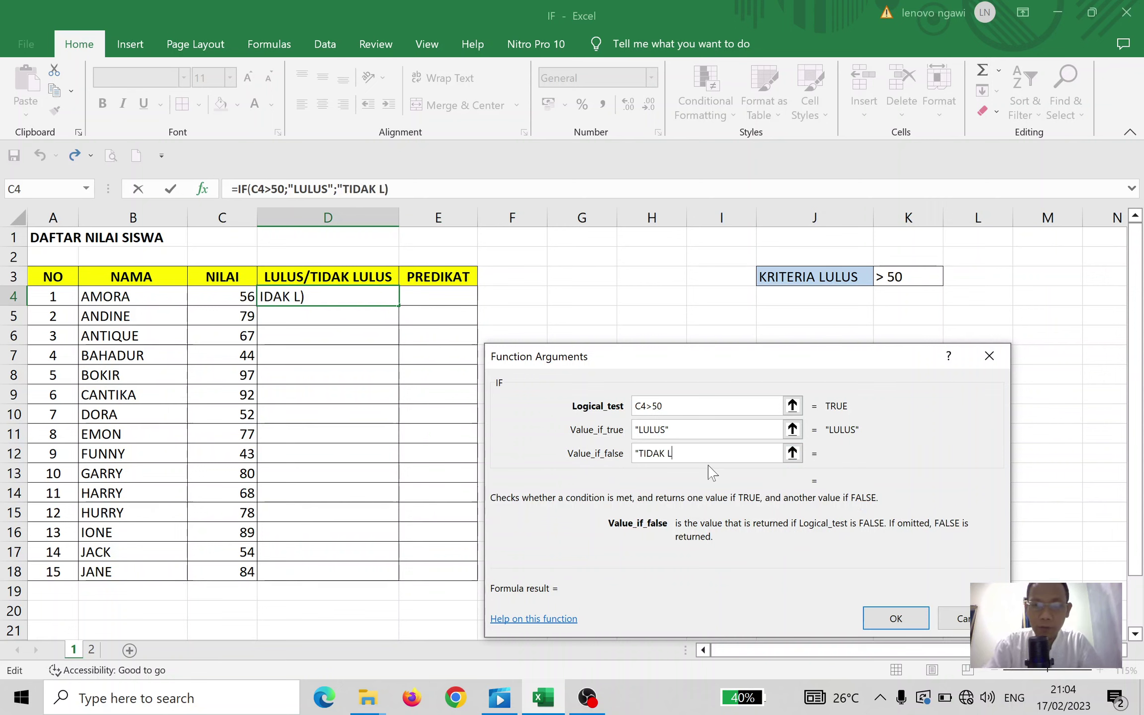
{"action": "type", "text": "ULUS\""}
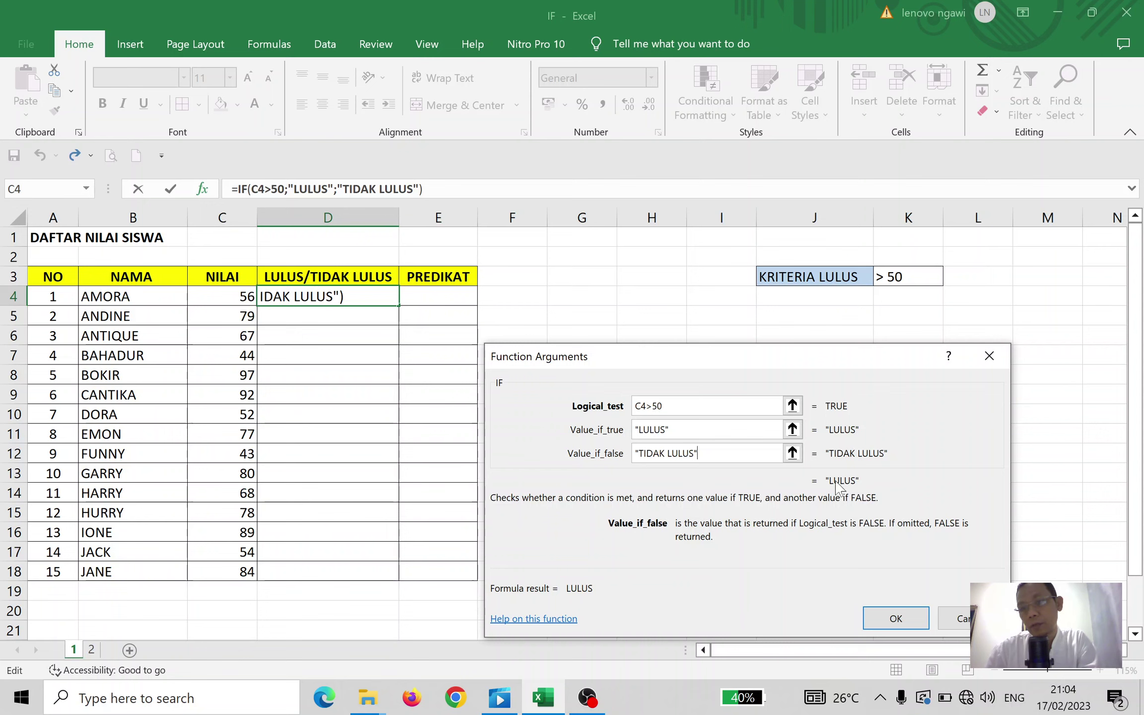
{"action": "left_click", "coordinate": [653, 405]}
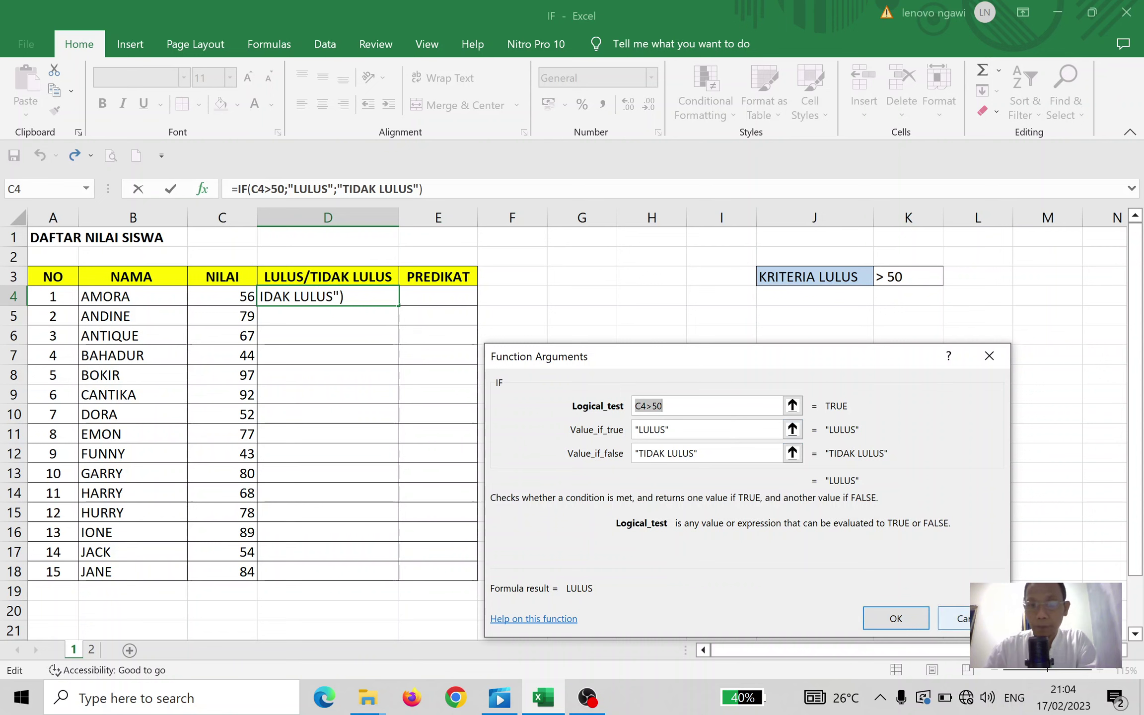
{"action": "left_click", "coordinate": [897, 619]}
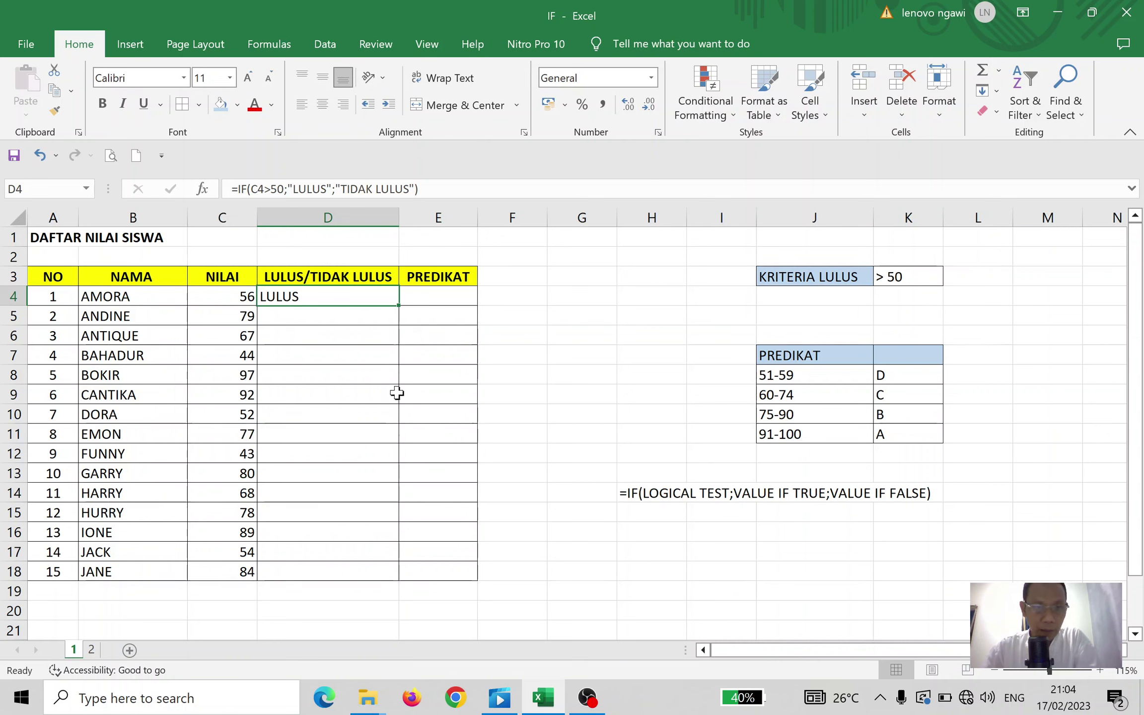
Fill D4's formula down to D18 and check the TIDAK LULUS rows against their scores and the KRITERIA LULUS value
{"action": "double_click", "coordinate": [399, 307]}
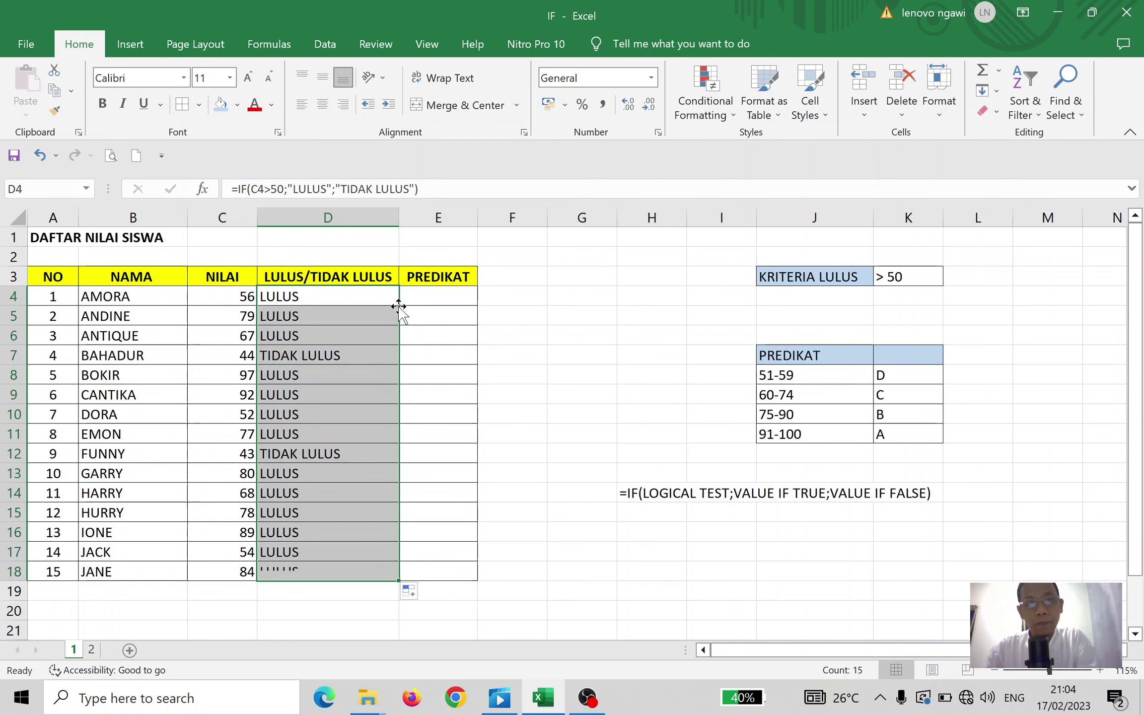
{"action": "left_click", "coordinate": [322, 462]}
{"action": "left_click", "coordinate": [325, 357]}
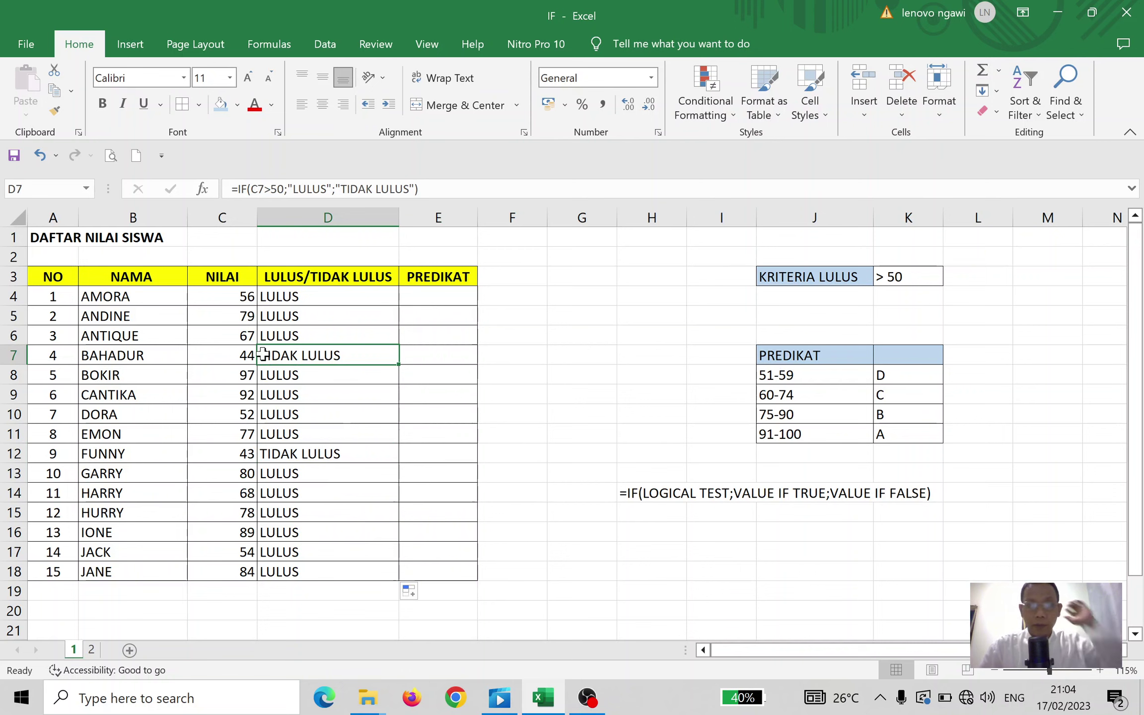
{"action": "left_click", "coordinate": [232, 355]}
{"action": "left_click", "coordinate": [248, 457]}
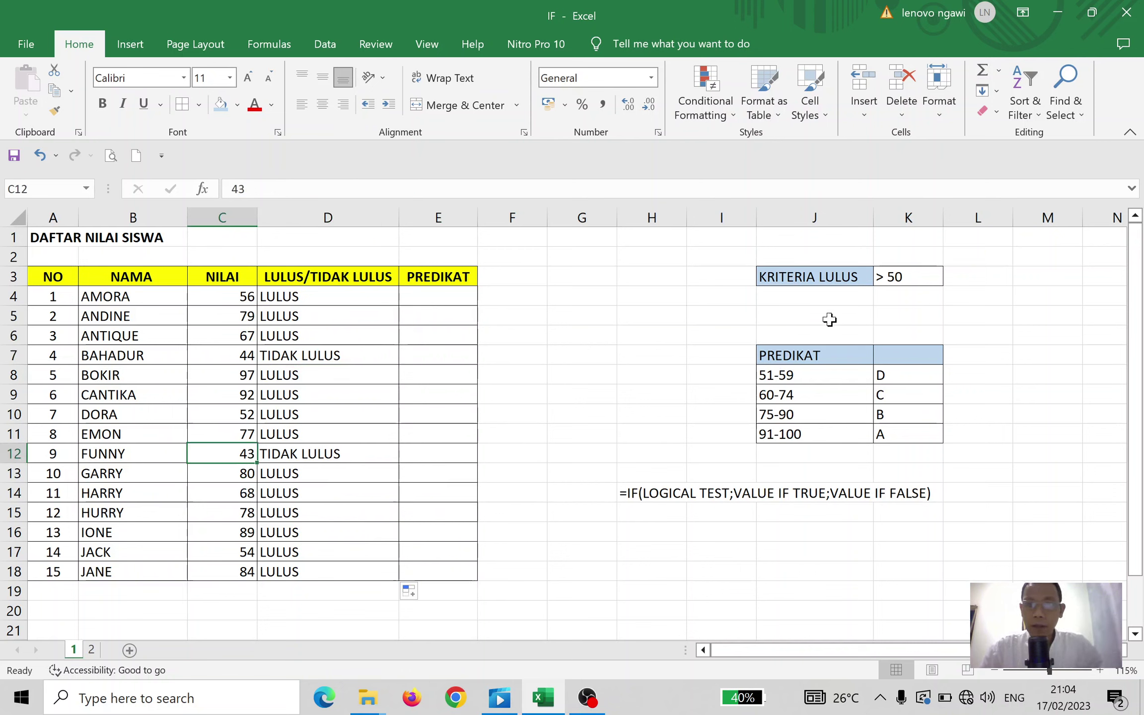
{"action": "left_click", "coordinate": [875, 277]}
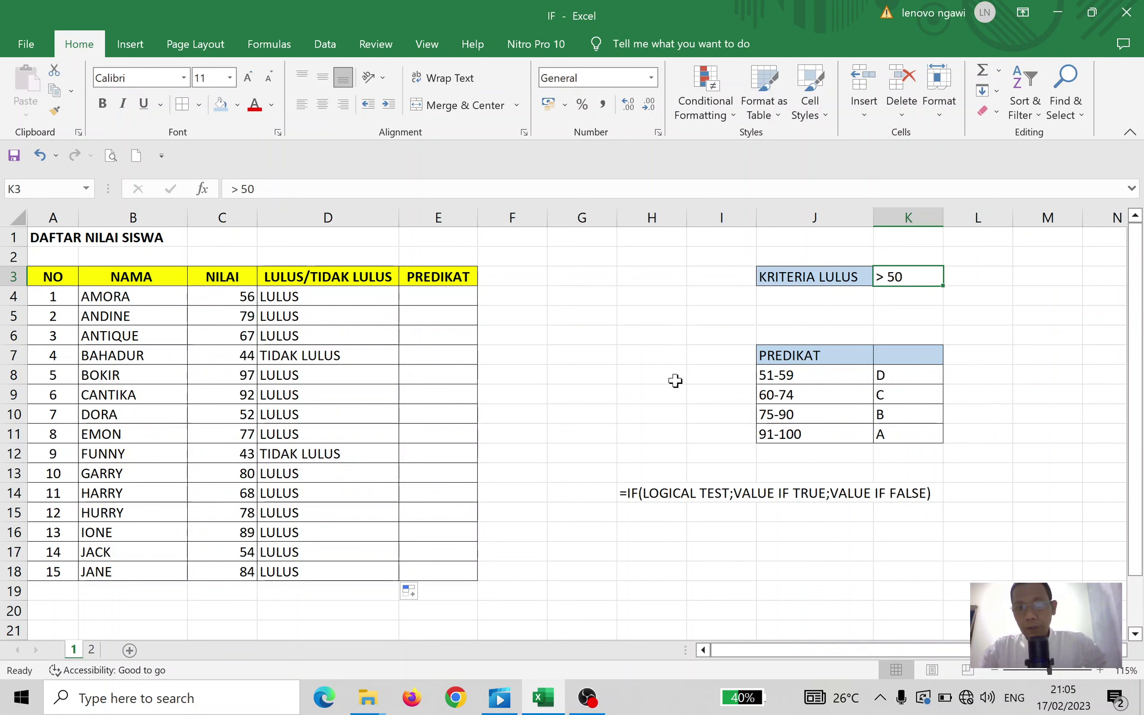
Review the PREDIKAT criteria, move the IF syntax note from H14 to G13, and copy it down to G14
{"action": "left_click", "coordinate": [446, 295]}
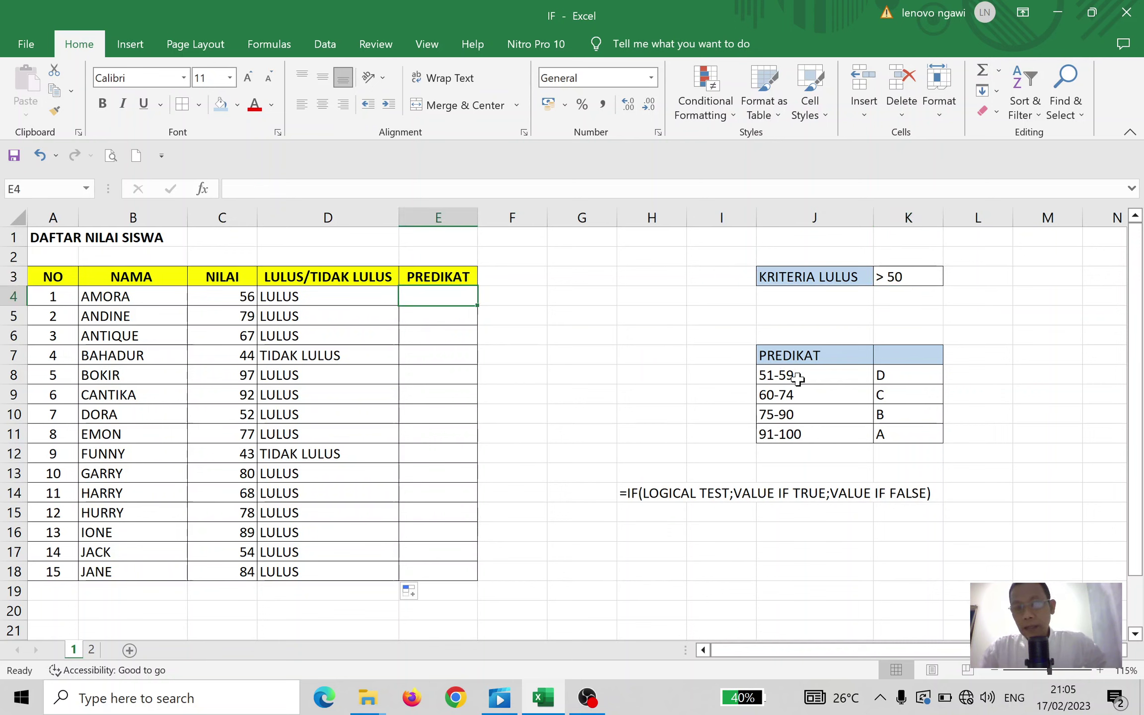
{"action": "left_click", "coordinate": [887, 412]}
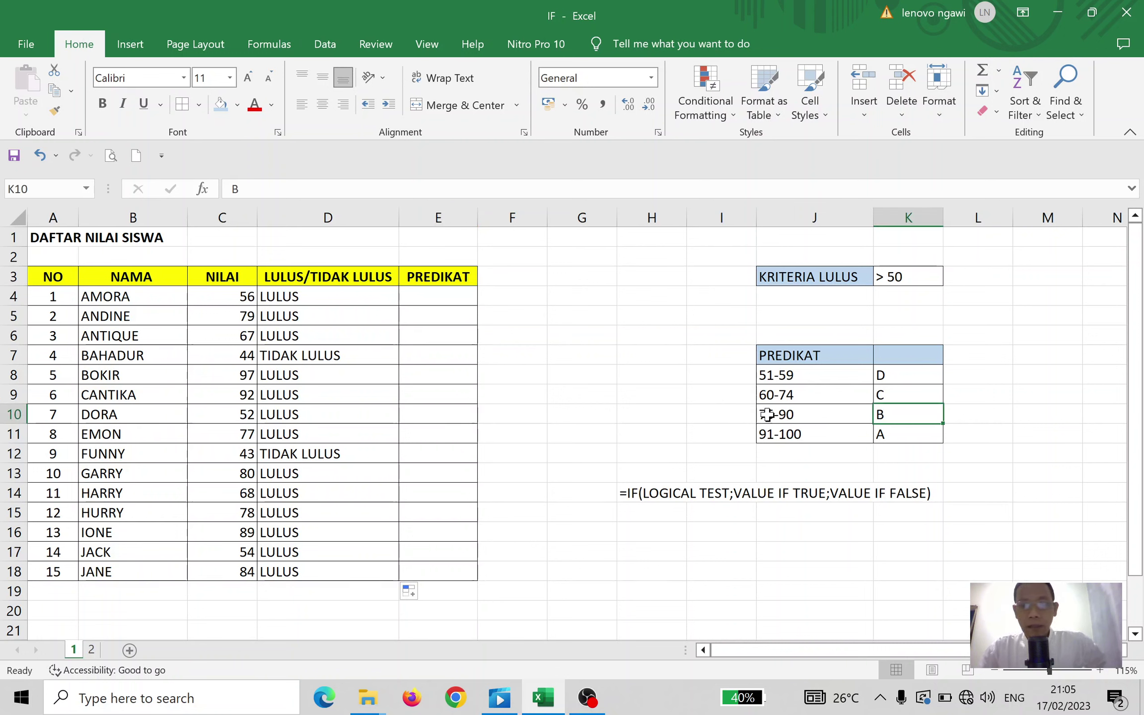
{"action": "left_click", "coordinate": [651, 491]}
{"action": "left_click_drag", "start_coordinate": [647, 482], "coordinate": [594, 484]}
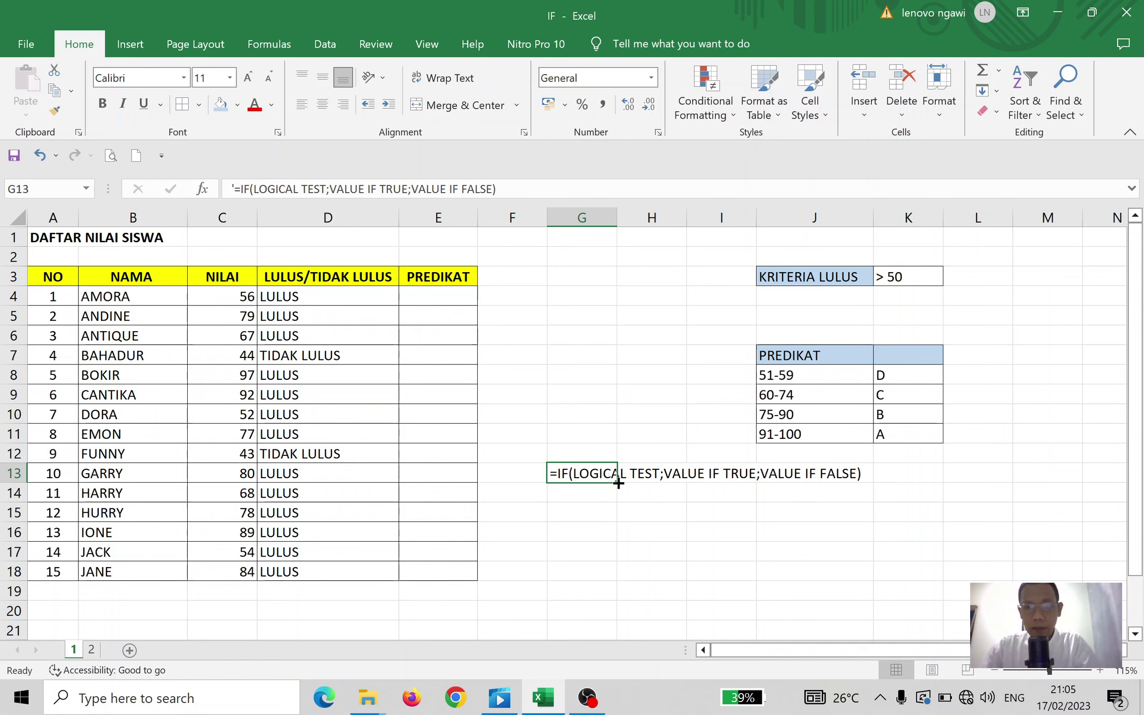
{"action": "left_click_drag", "start_coordinate": [618, 480], "coordinate": [621, 502]}
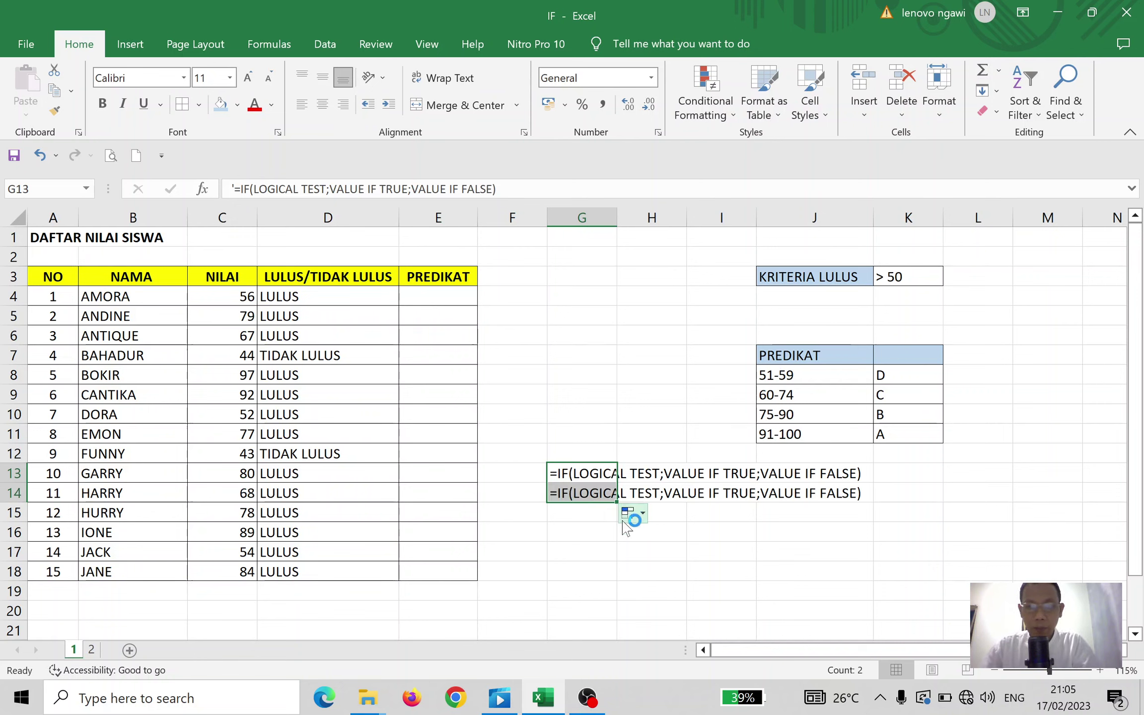
Move the duplicate IF syntax note from G14 to G18
{"action": "left_click", "coordinate": [588, 500]}
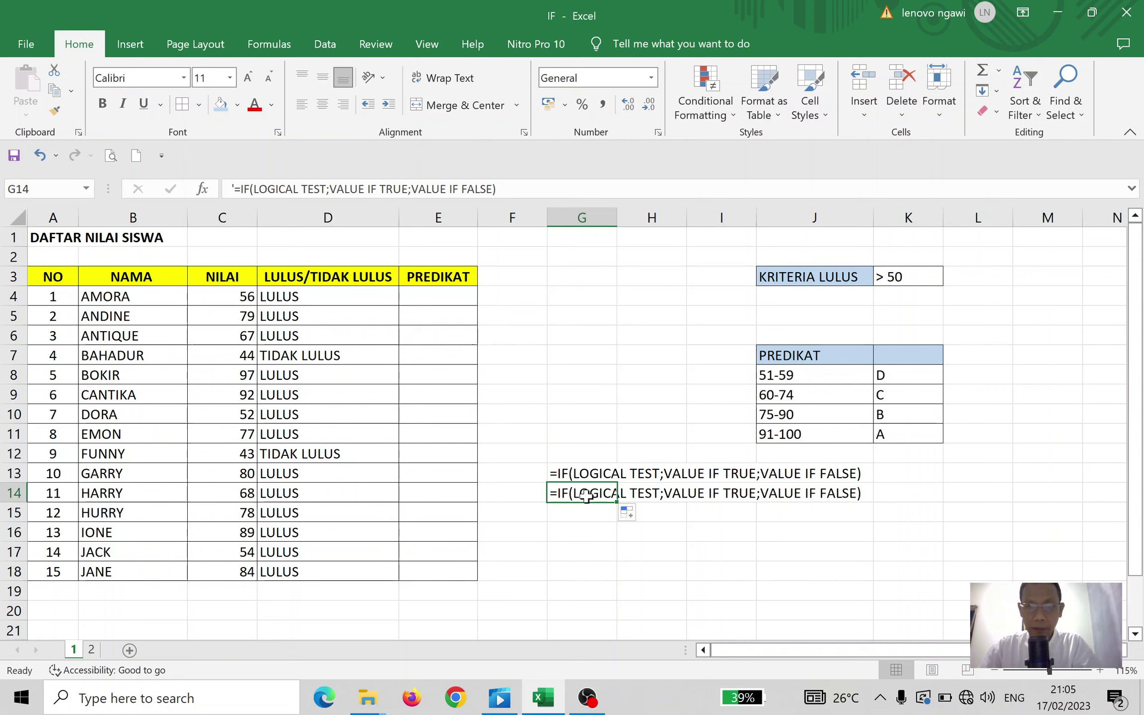
{"action": "left_click", "coordinate": [585, 471]}
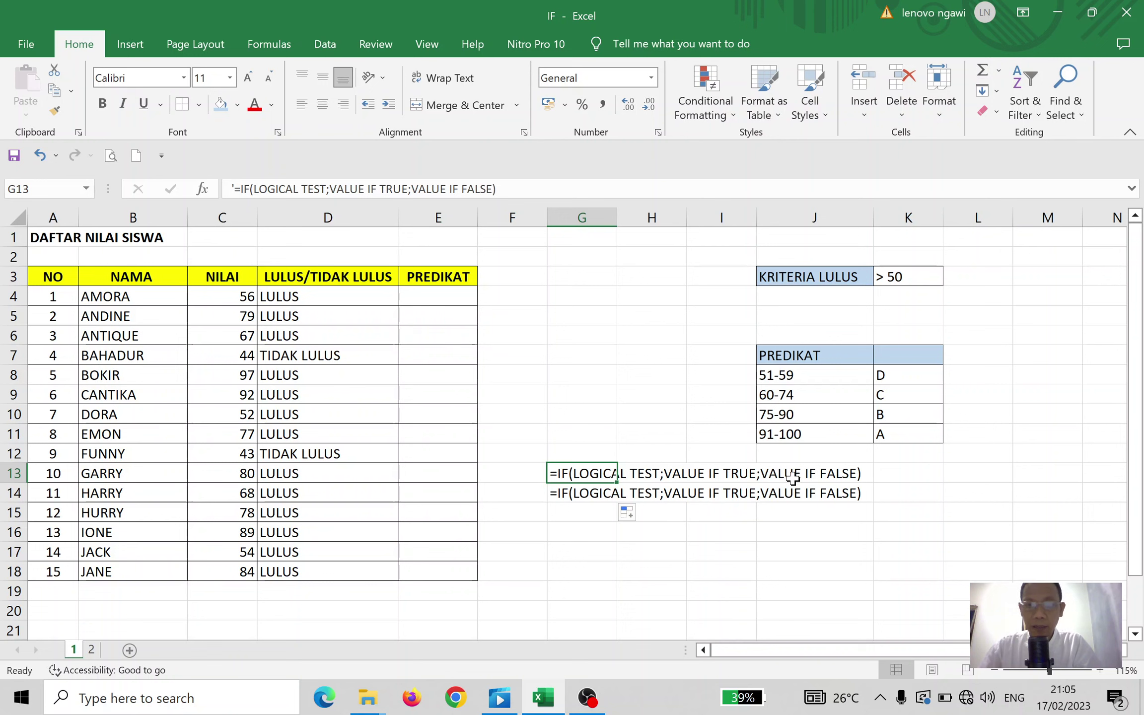
{"action": "left_click", "coordinate": [587, 494]}
{"action": "left_click_drag", "start_coordinate": [587, 503], "coordinate": [587, 583]}
{"action": "left_click", "coordinate": [591, 476]}
Copy the text IF(LOGICAL TEST;VALUE IF TRUE; from the syntax note in G18, leaving the note as it is
{"action": "left_click", "coordinate": [582, 576]}
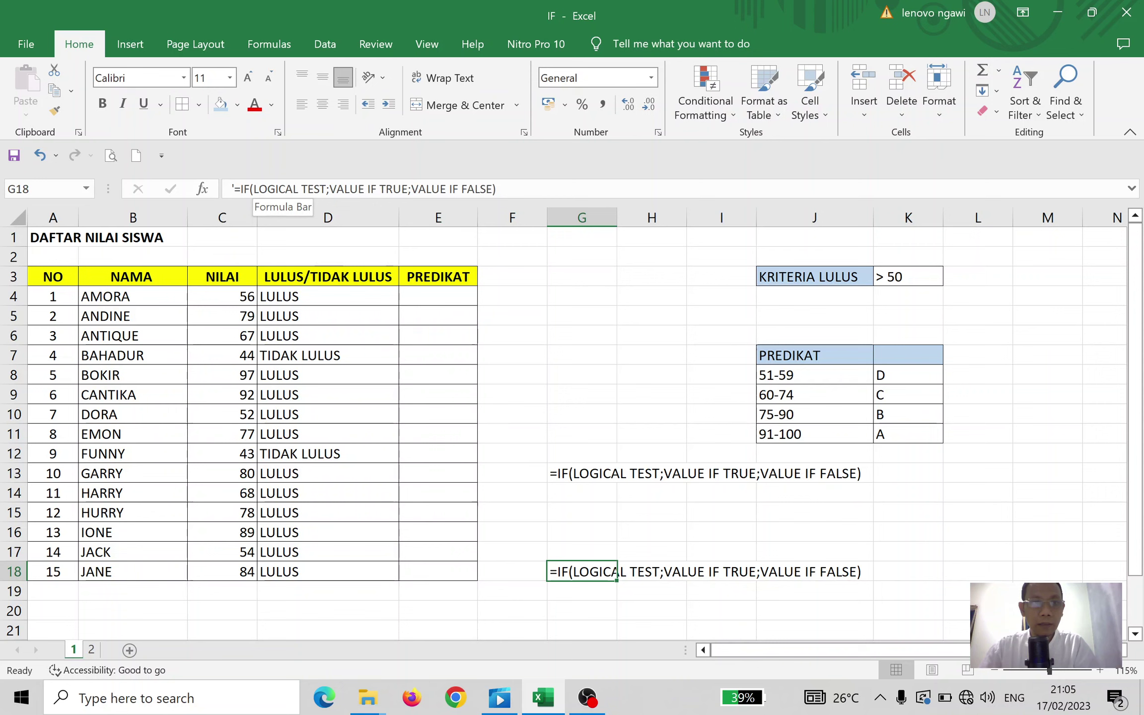
{"action": "left_click_drag", "start_coordinate": [242, 189], "coordinate": [402, 188]}
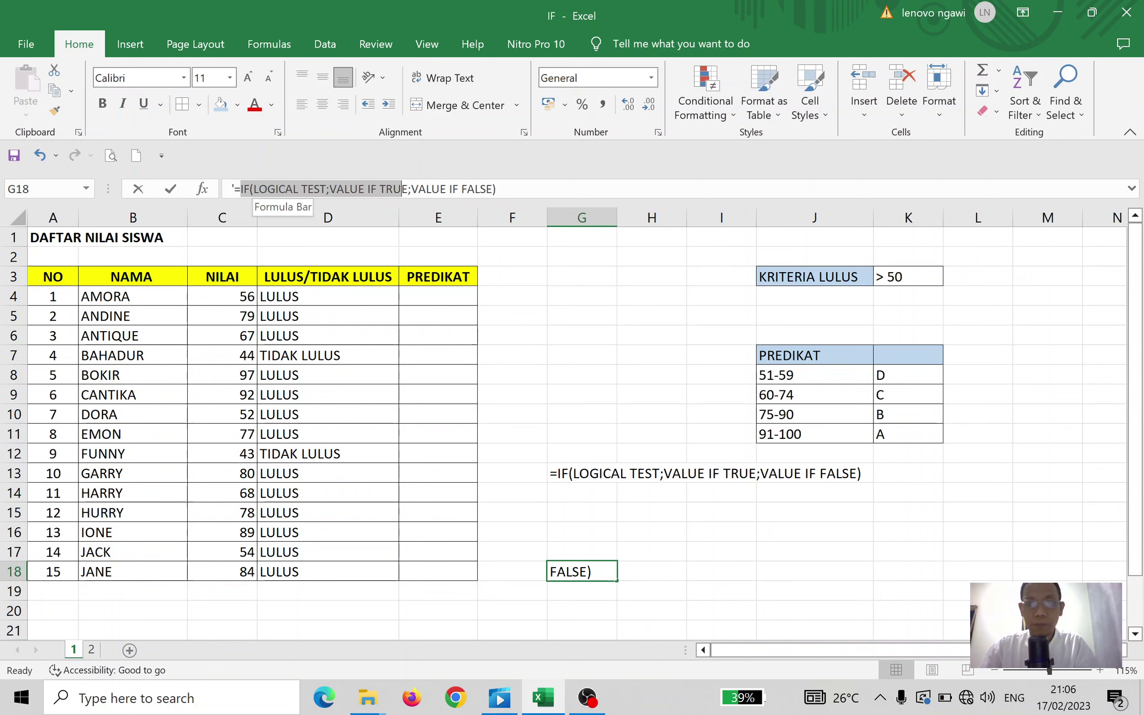
{"action": "left_click_drag", "start_coordinate": [408, 189], "coordinate": [412, 189]}
{"action": "key", "text": "ctrl+c"}
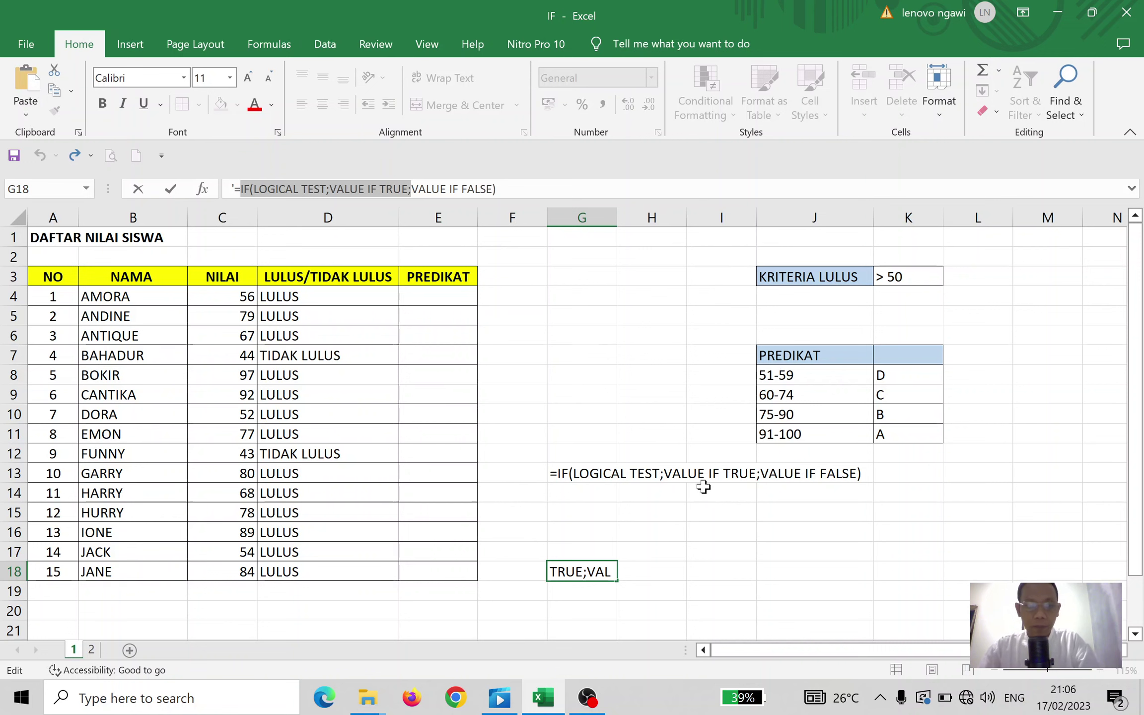
{"action": "key", "text": "Escape"}
Nest the copied IF fragment twice before VALUE IF FALSE in G13's syntax note, and add two closing parentheses at its end
{"action": "left_click", "coordinate": [564, 475]}
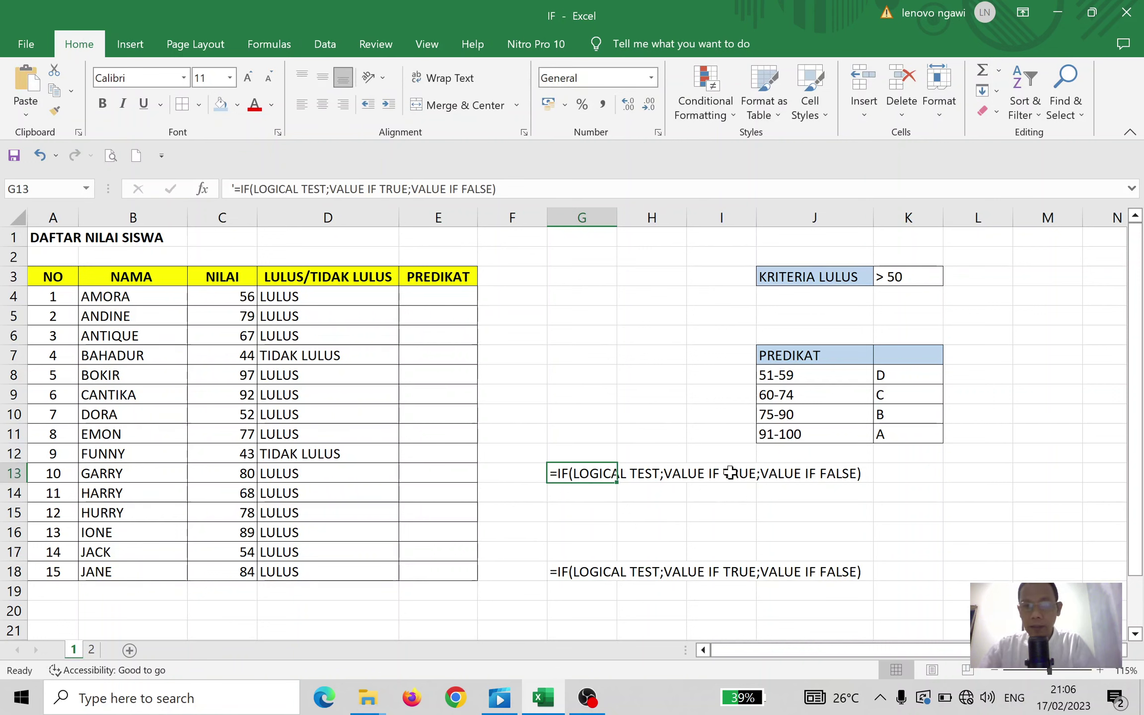
{"action": "left_click", "coordinate": [411, 189]}
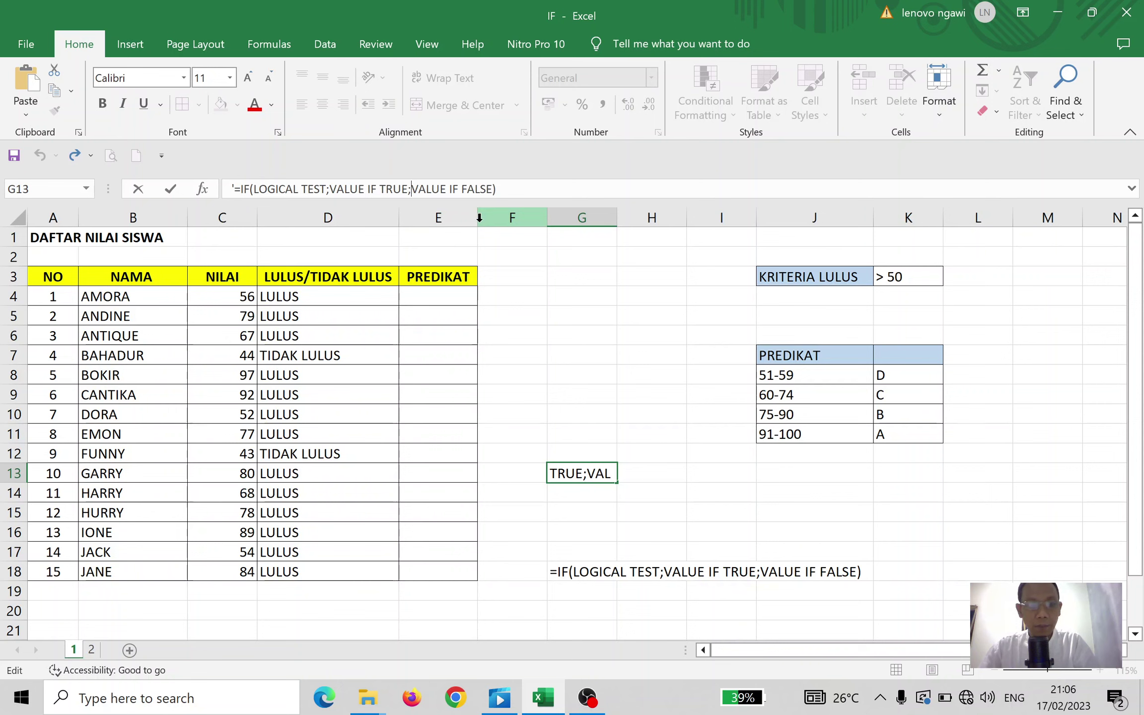
{"action": "key", "text": "ctrl+v"}
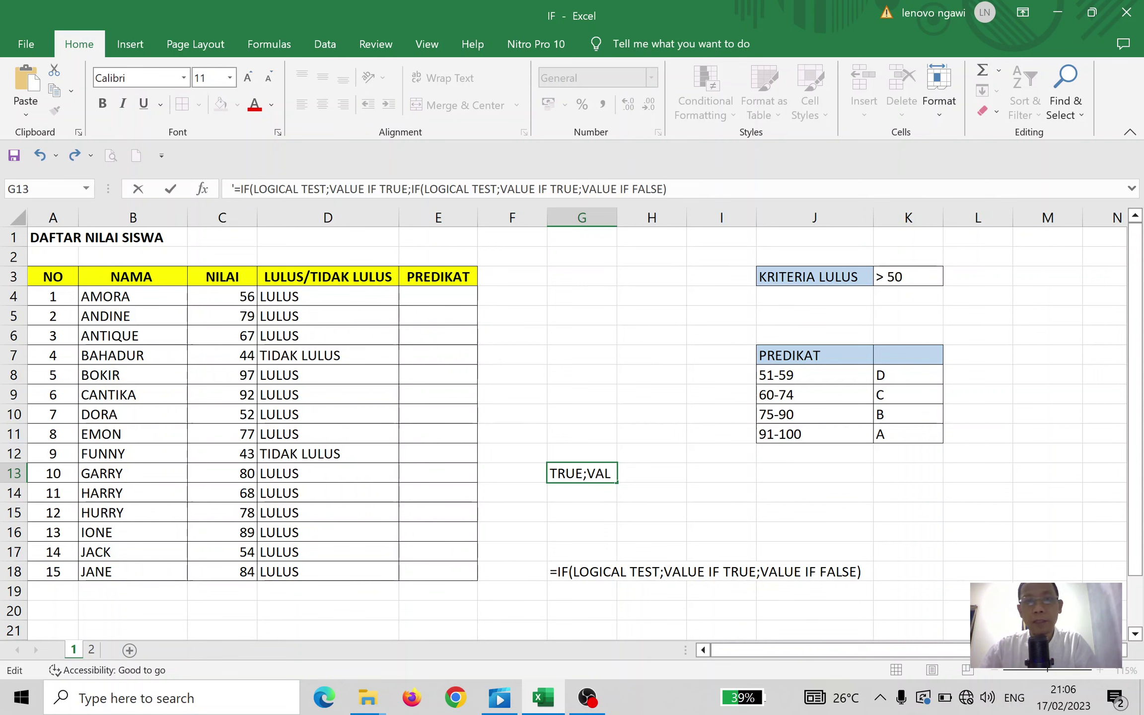
{"action": "key", "text": "ctrl+v"}
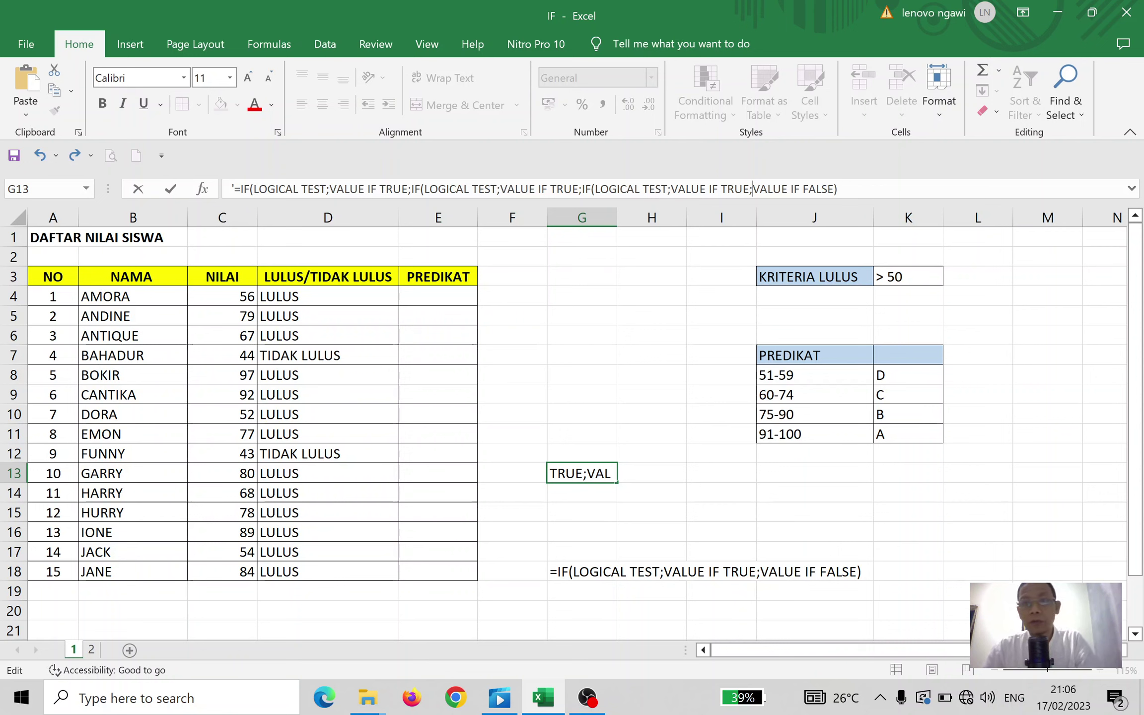
{"action": "left_click", "coordinate": [864, 205]}
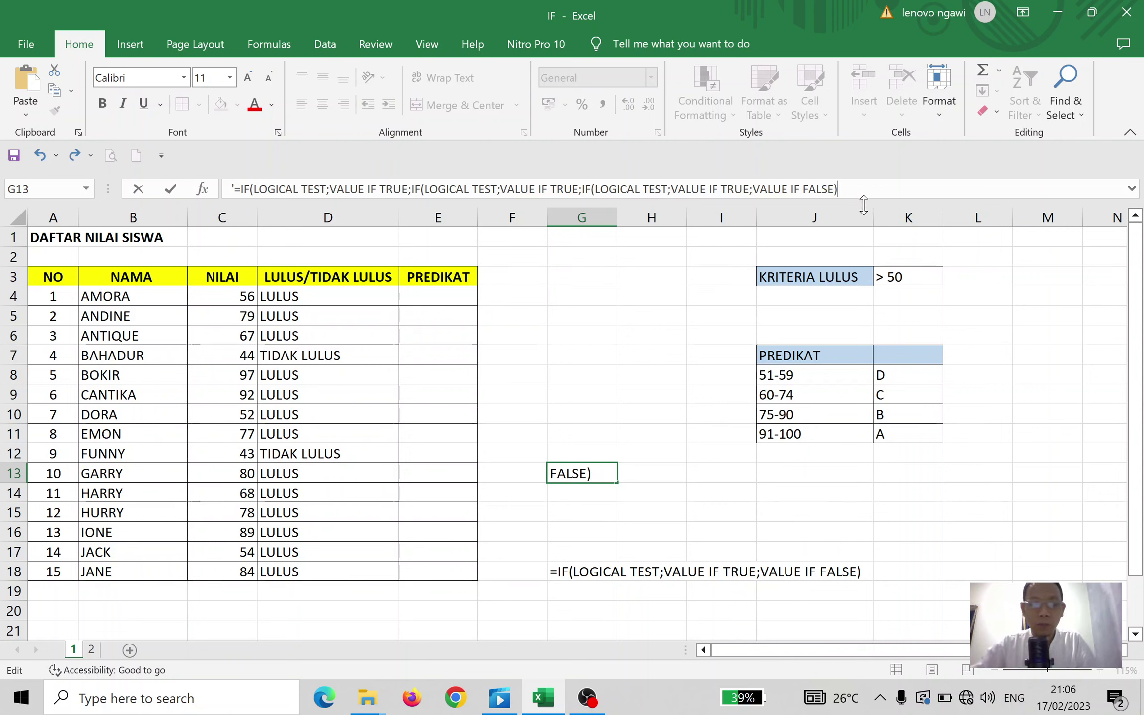
{"action": "type", "text": "))"}
{"action": "key", "text": "Return"}
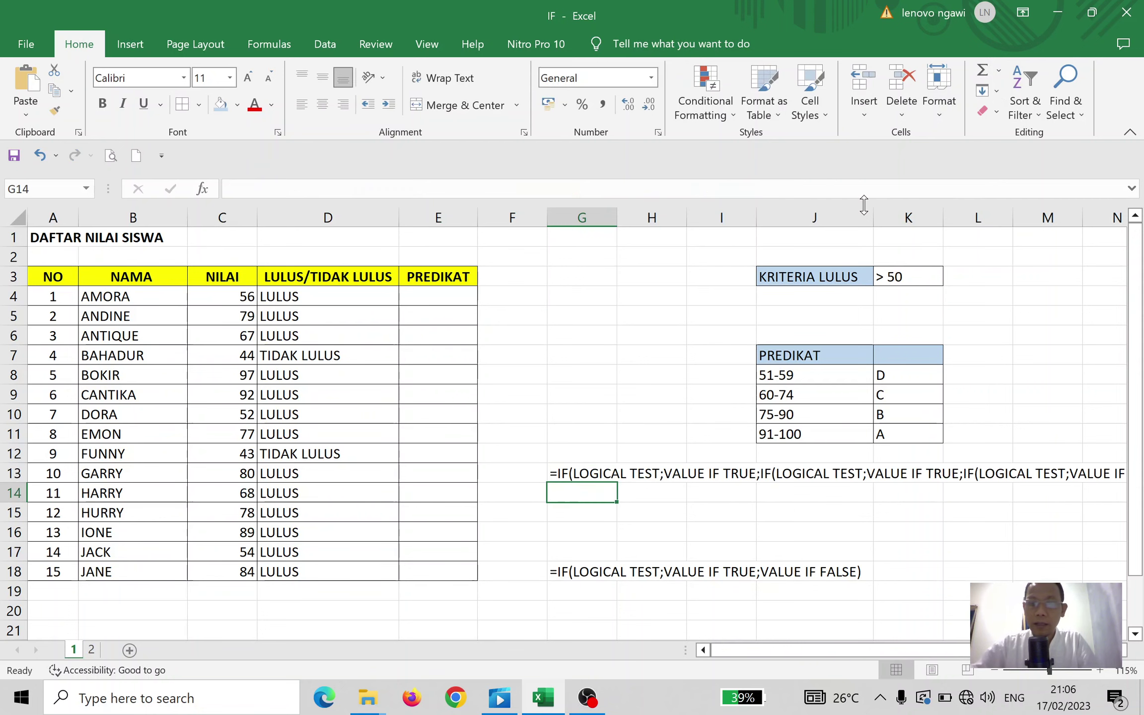
Move the nested IF syntax note from G13 to E20, and the simple IF syntax note from G18 to G12
{"action": "left_click", "coordinate": [584, 475]}
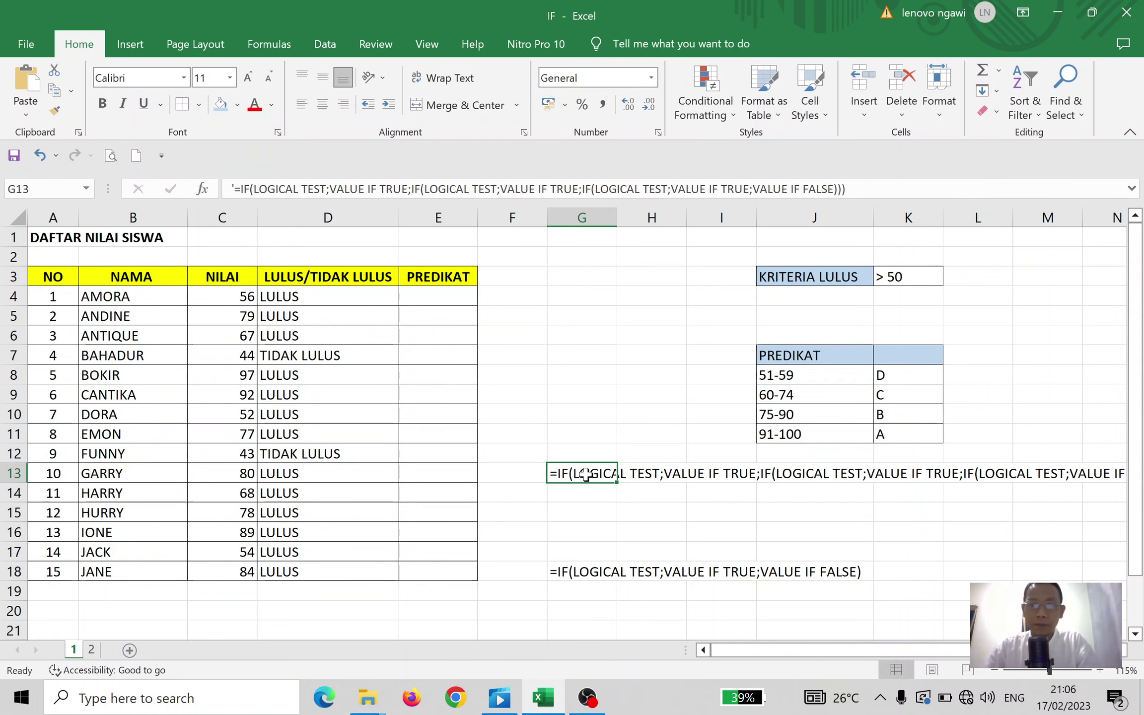
{"action": "scroll", "coordinate": [956, 653], "scroll_direction": "right", "scroll_amount": 1}
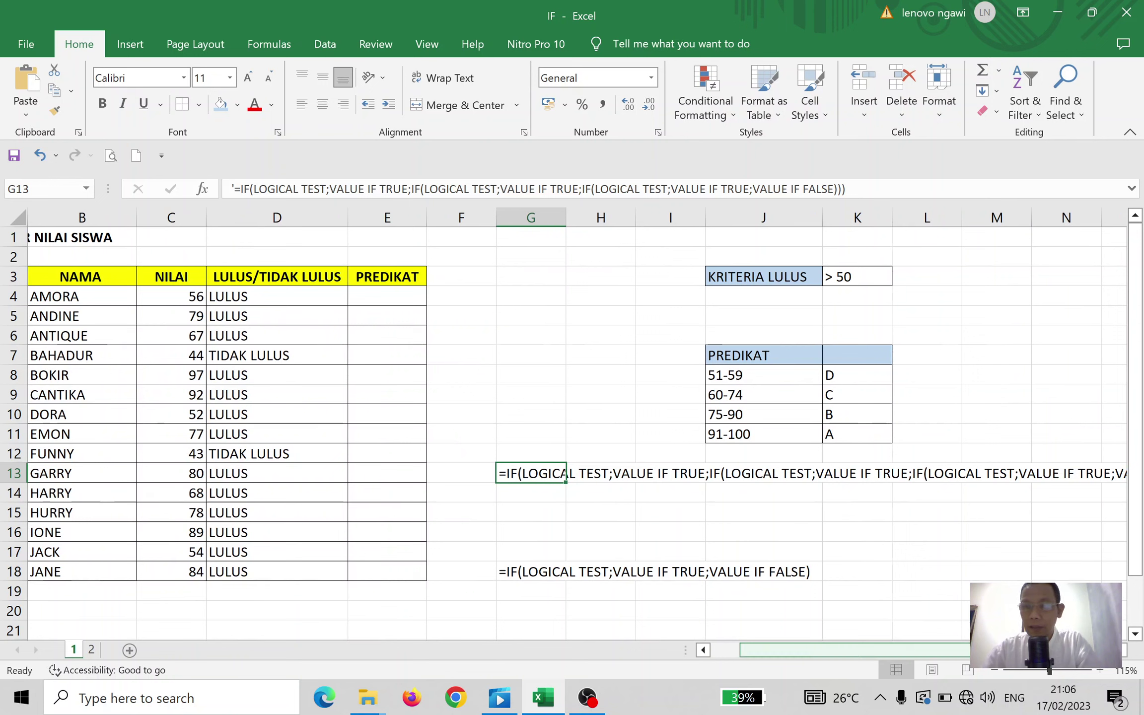
{"action": "left_click_drag", "start_coordinate": [541, 466], "coordinate": [417, 618]}
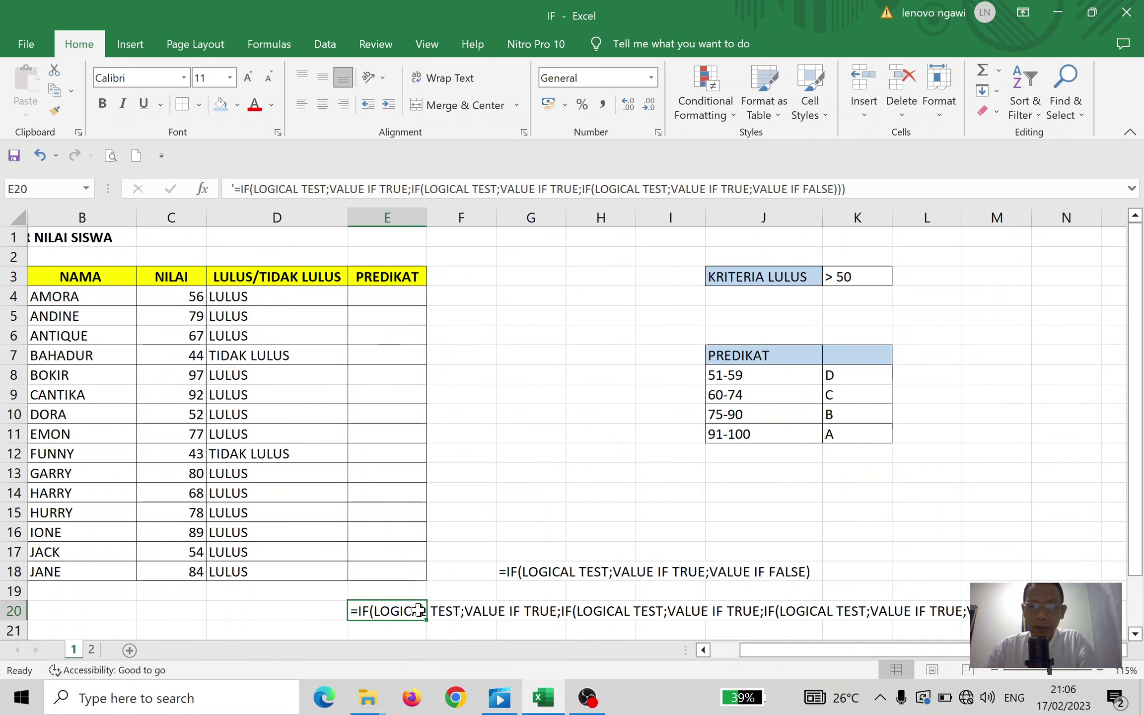
{"action": "left_click", "coordinate": [850, 473]}
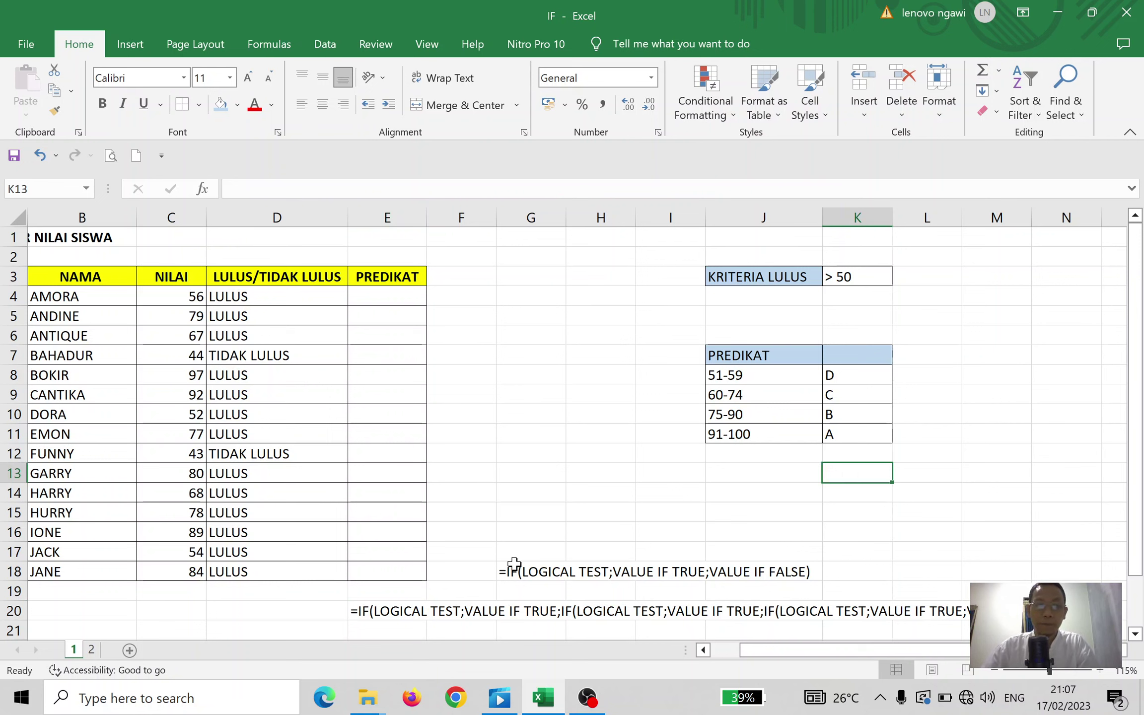
{"action": "left_click", "coordinate": [529, 568]}
{"action": "left_click_drag", "start_coordinate": [528, 562], "coordinate": [529, 461]}
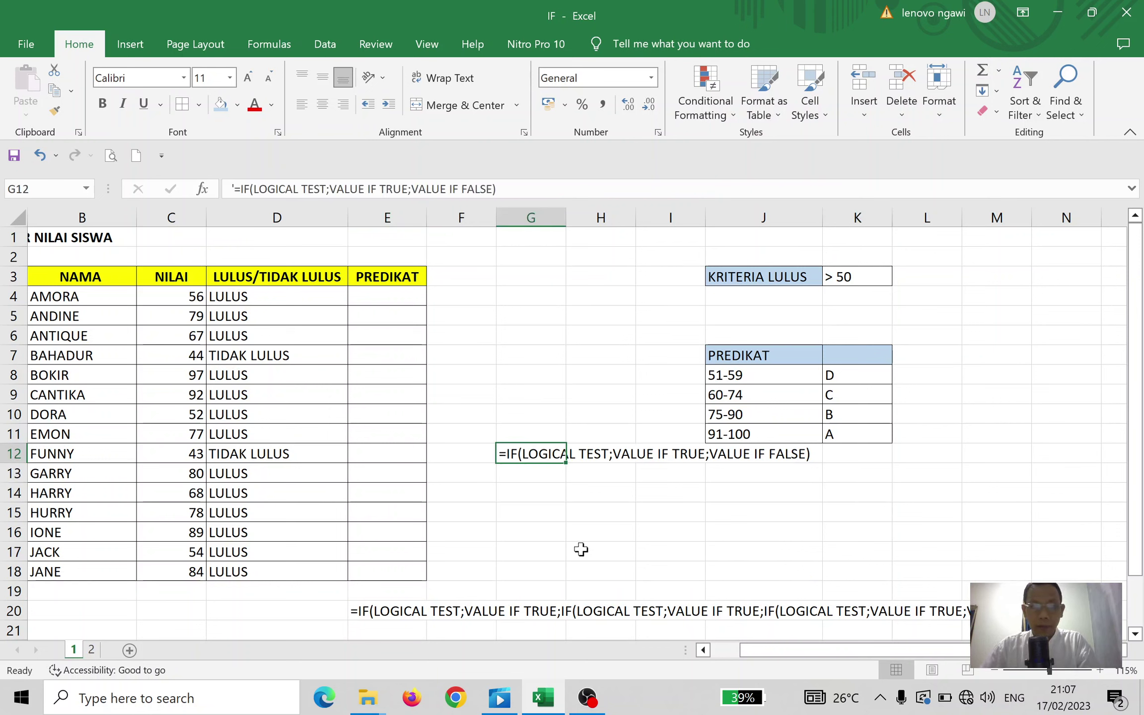
Move the nested IF syntax note from E20 to D1 above the table
{"action": "left_click", "coordinate": [388, 612]}
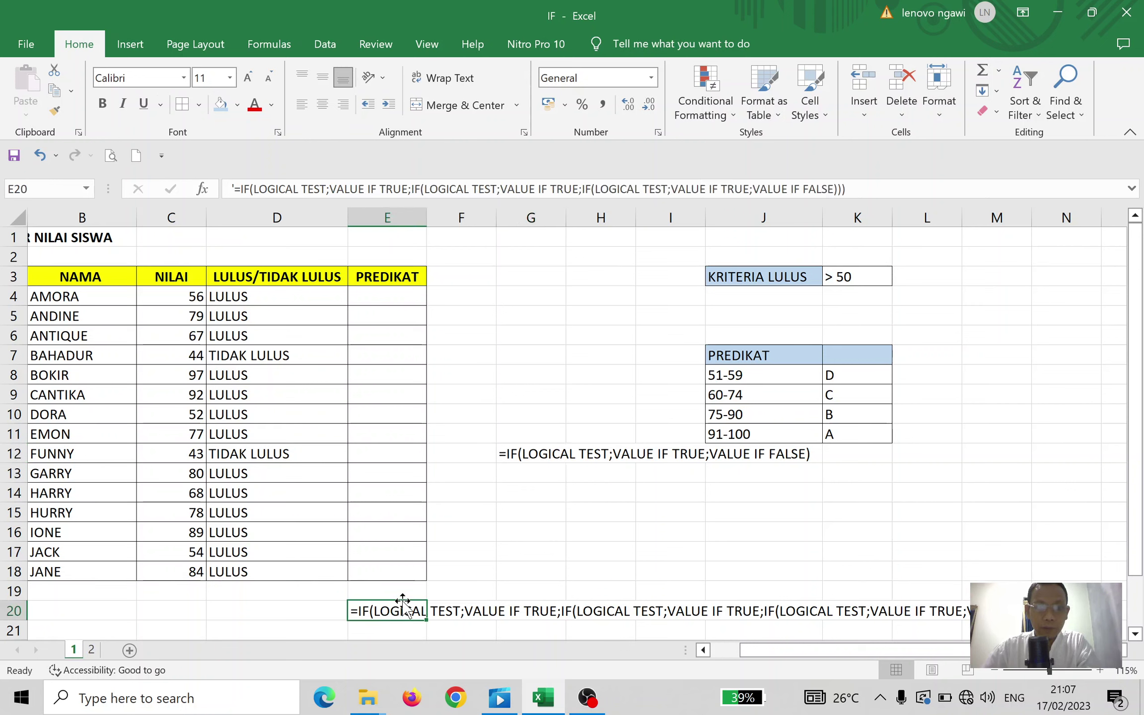
{"action": "left_click_drag", "start_coordinate": [403, 601], "coordinate": [330, 243]}
{"action": "left_click", "coordinate": [509, 330]}
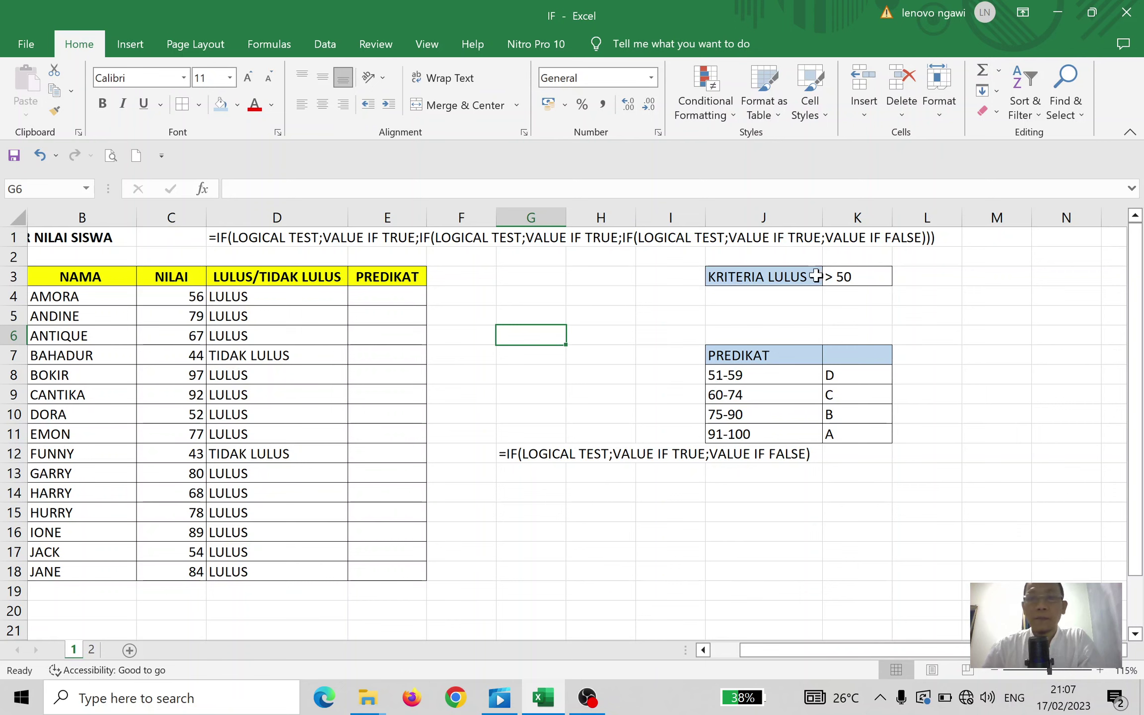
{"action": "left_click", "coordinate": [547, 476]}
{"action": "left_click", "coordinate": [397, 297]}
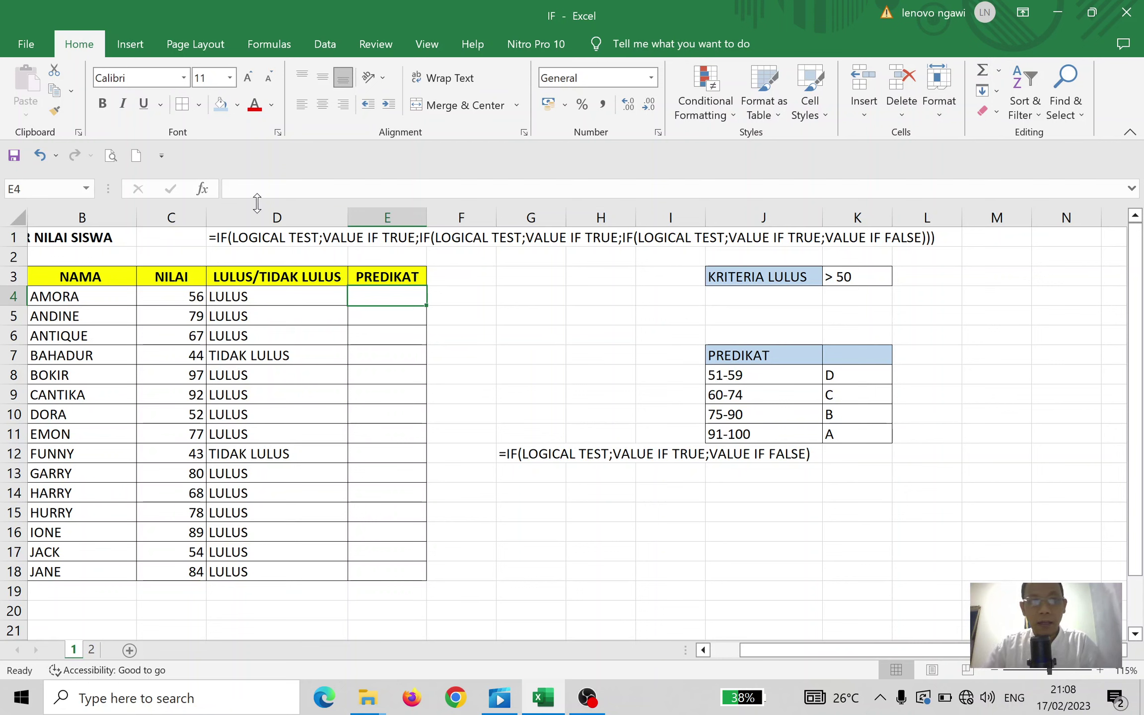
{"action": "left_click", "coordinate": [207, 192]}
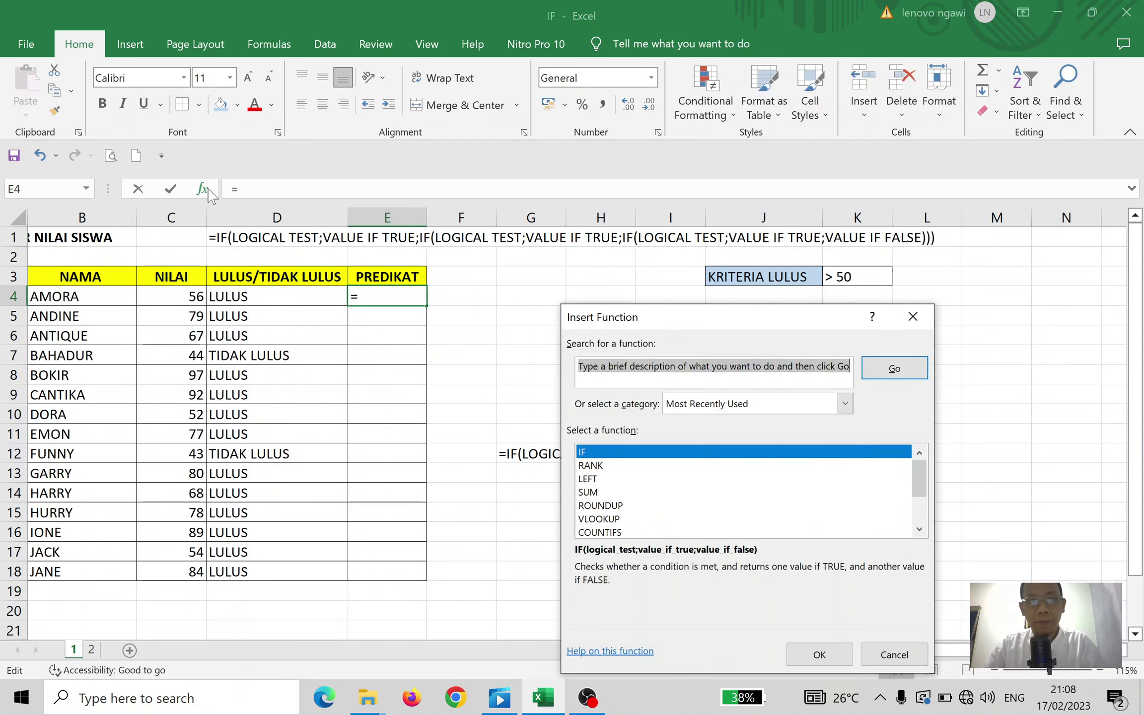
{"action": "left_click_drag", "start_coordinate": [725, 324], "coordinate": [453, 336]}
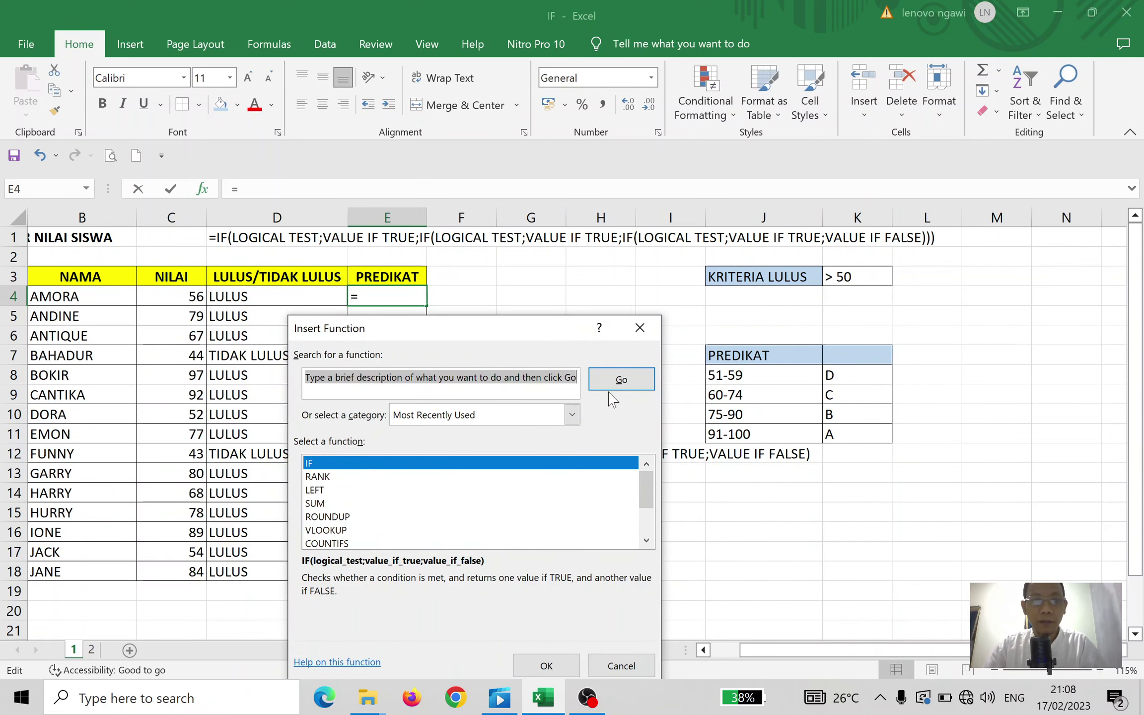
{"action": "left_click", "coordinate": [558, 673]}
{"action": "left_click_drag", "start_coordinate": [519, 362], "coordinate": [435, 367]}
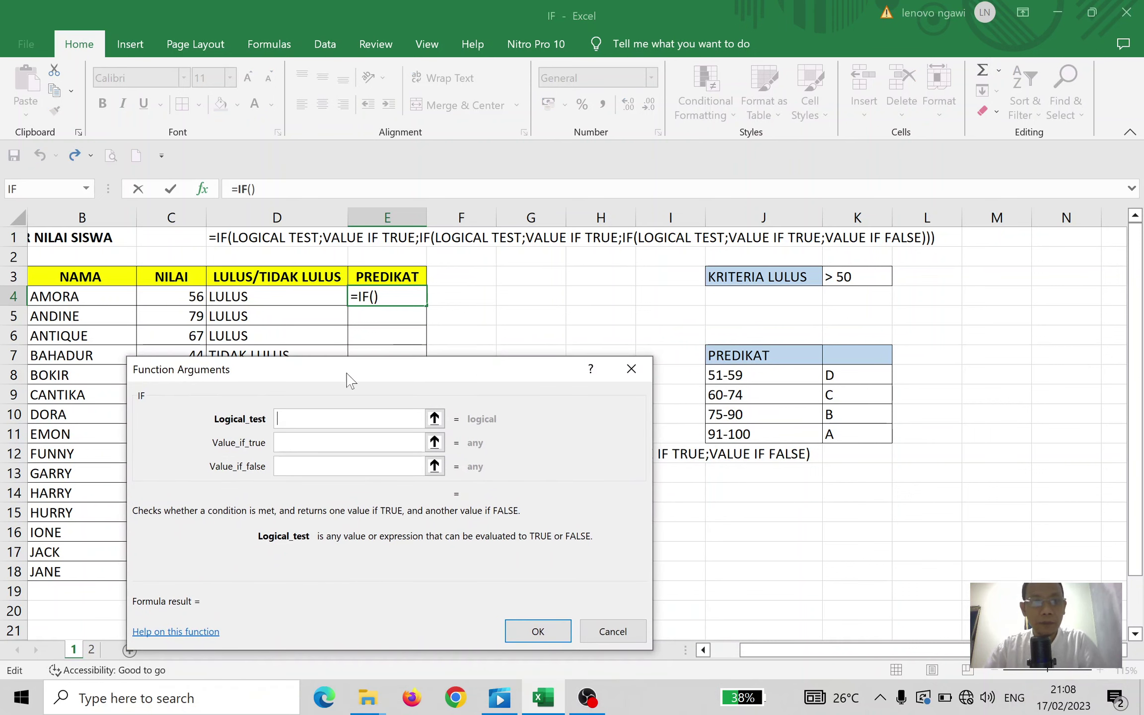
{"action": "left_click", "coordinate": [190, 297]}
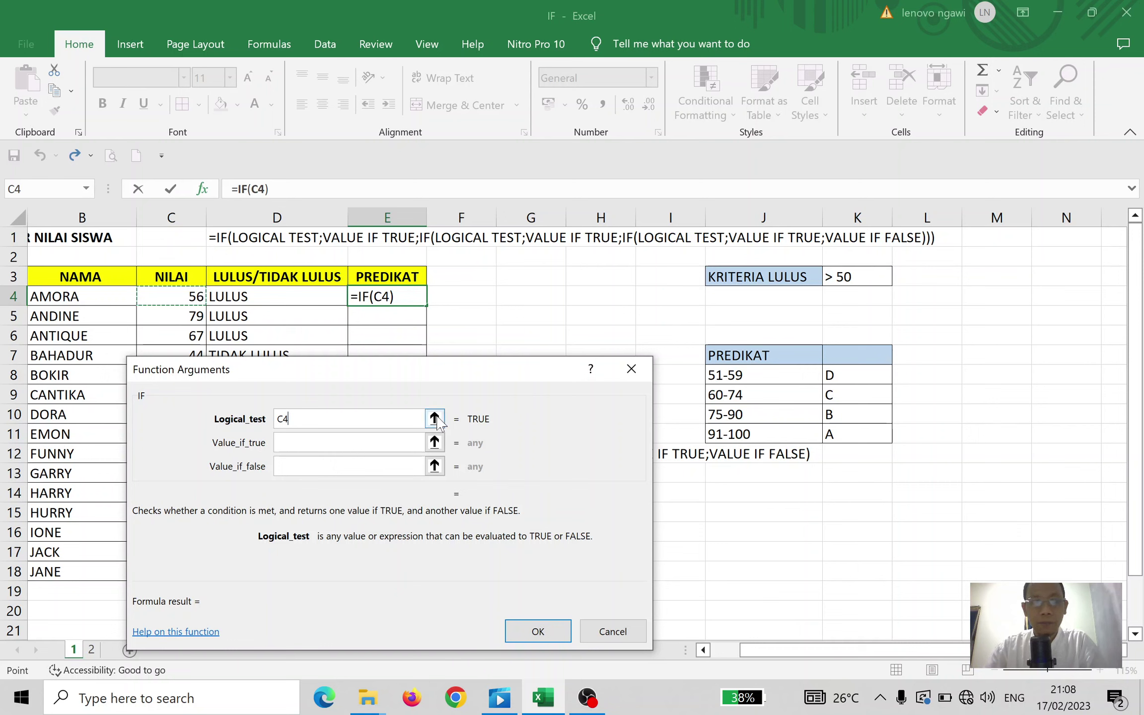
{"action": "left_click", "coordinate": [612, 640]}
Delete the nested IF syntax note from D1
{"action": "left_click", "coordinate": [217, 228]}
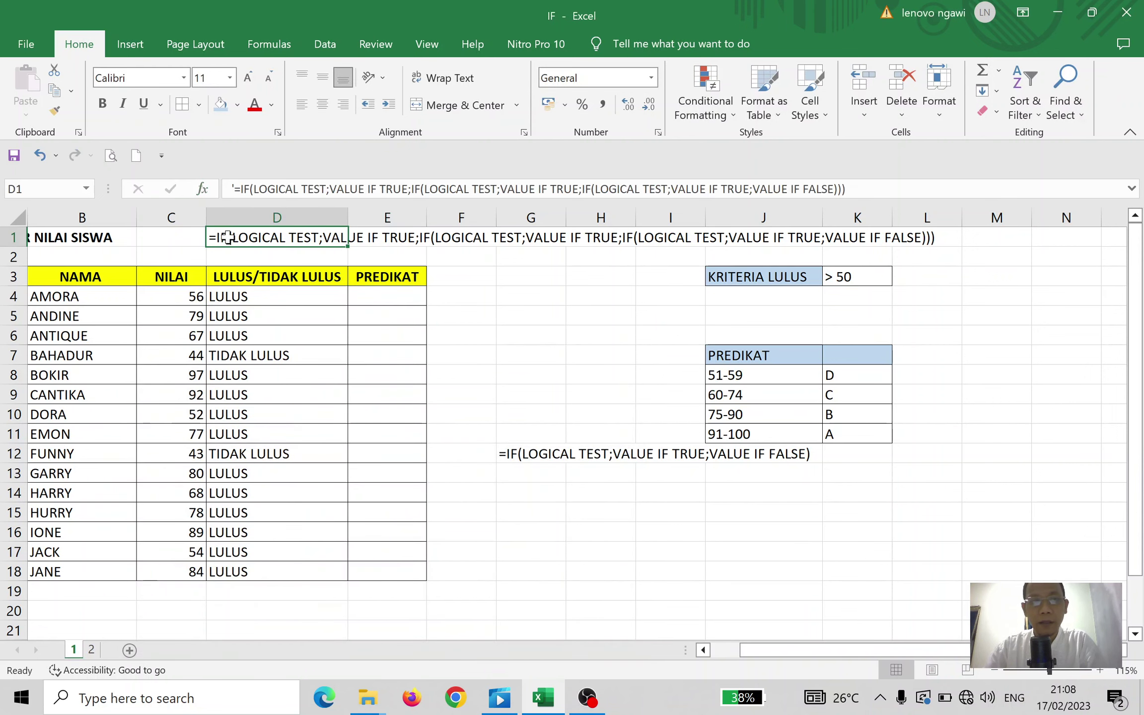
{"action": "type", "text": "-"}
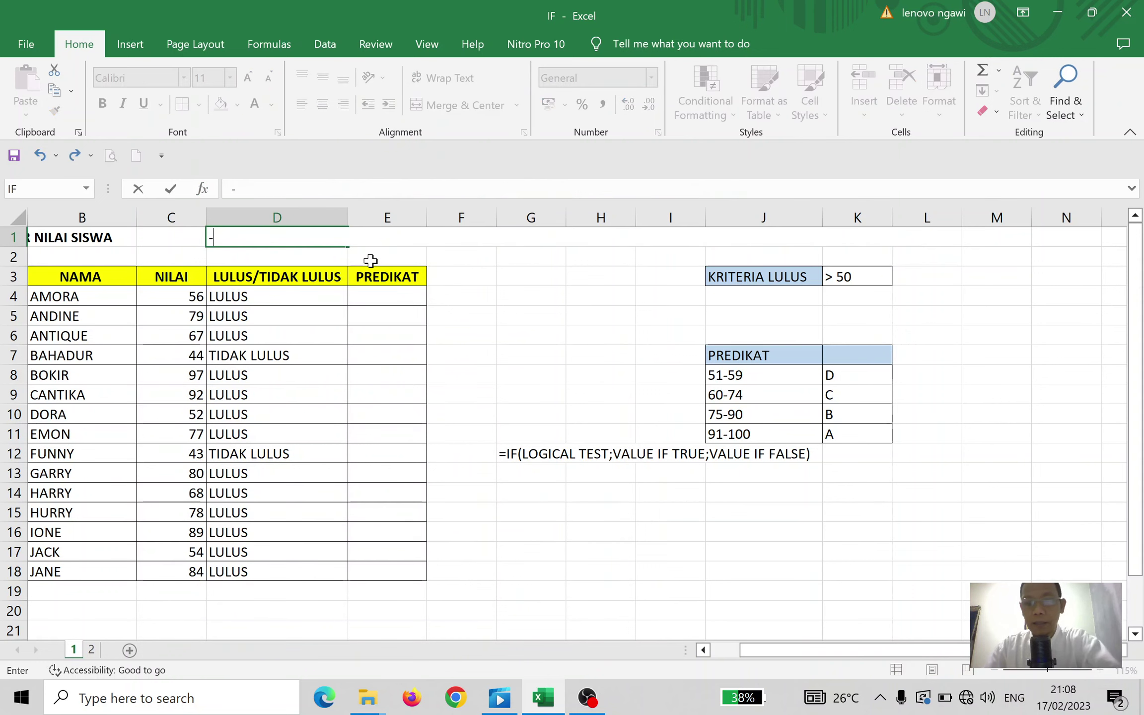
{"action": "key", "text": "Escape"}
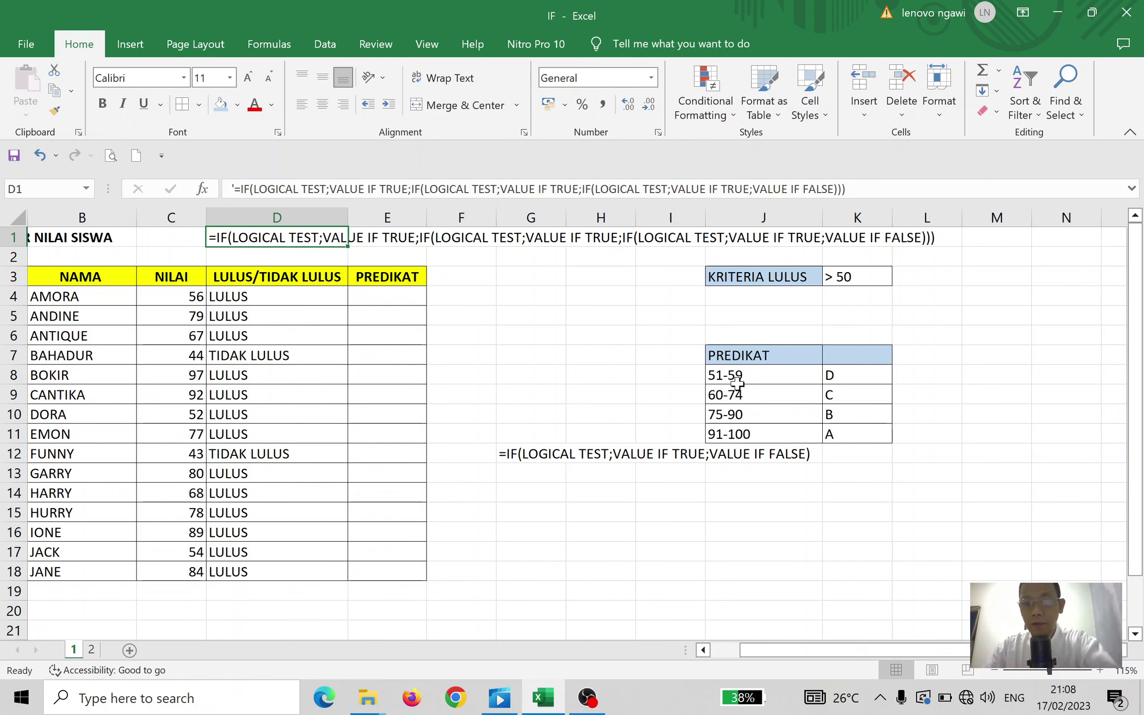
{"action": "key", "text": "Delete"}
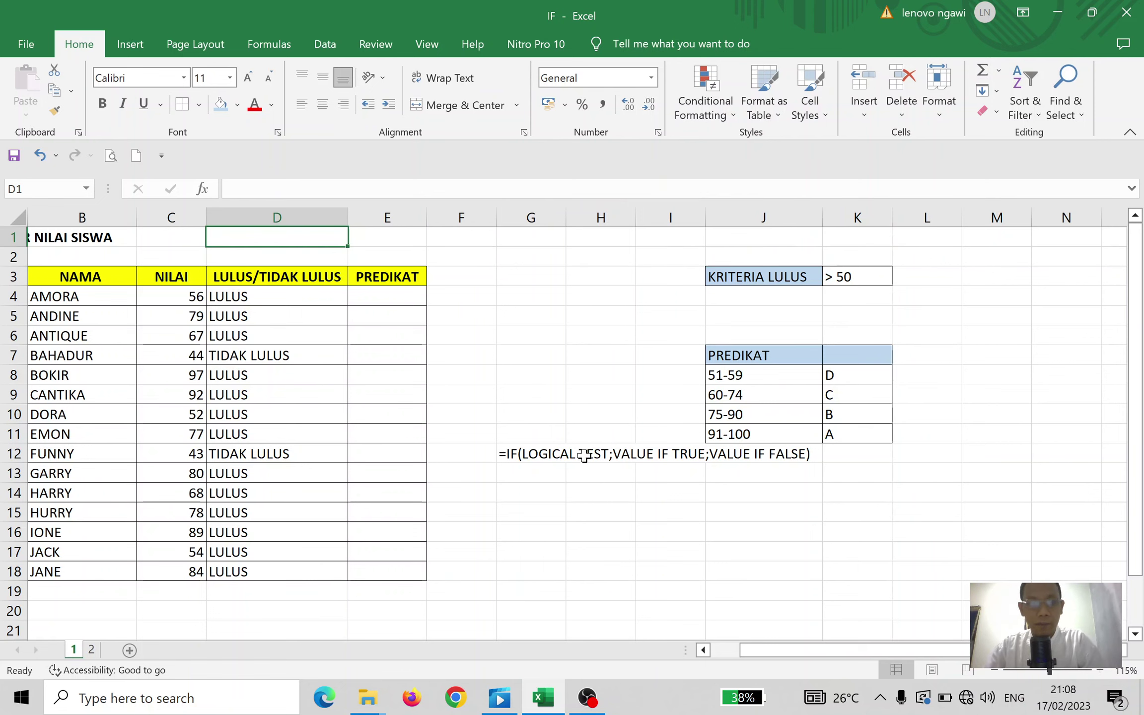
{"action": "left_click", "coordinate": [524, 453]}
{"action": "left_click", "coordinate": [534, 475]}
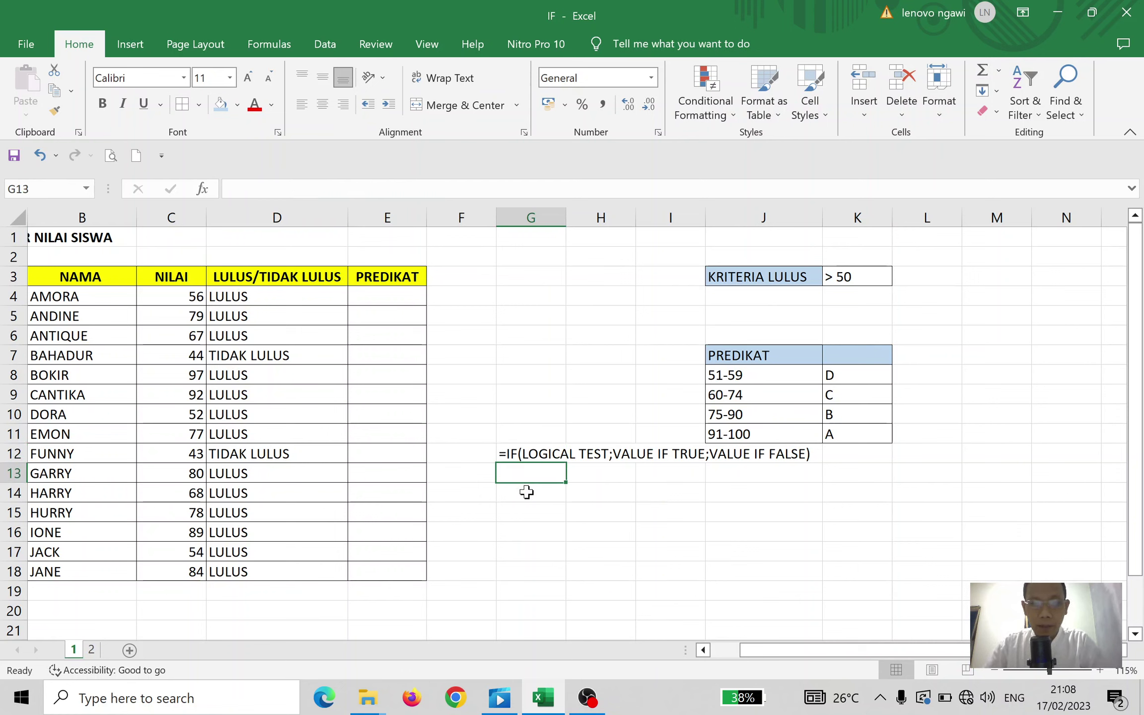
{"action": "left_click", "coordinate": [526, 491]}
{"action": "type", "text": "="}
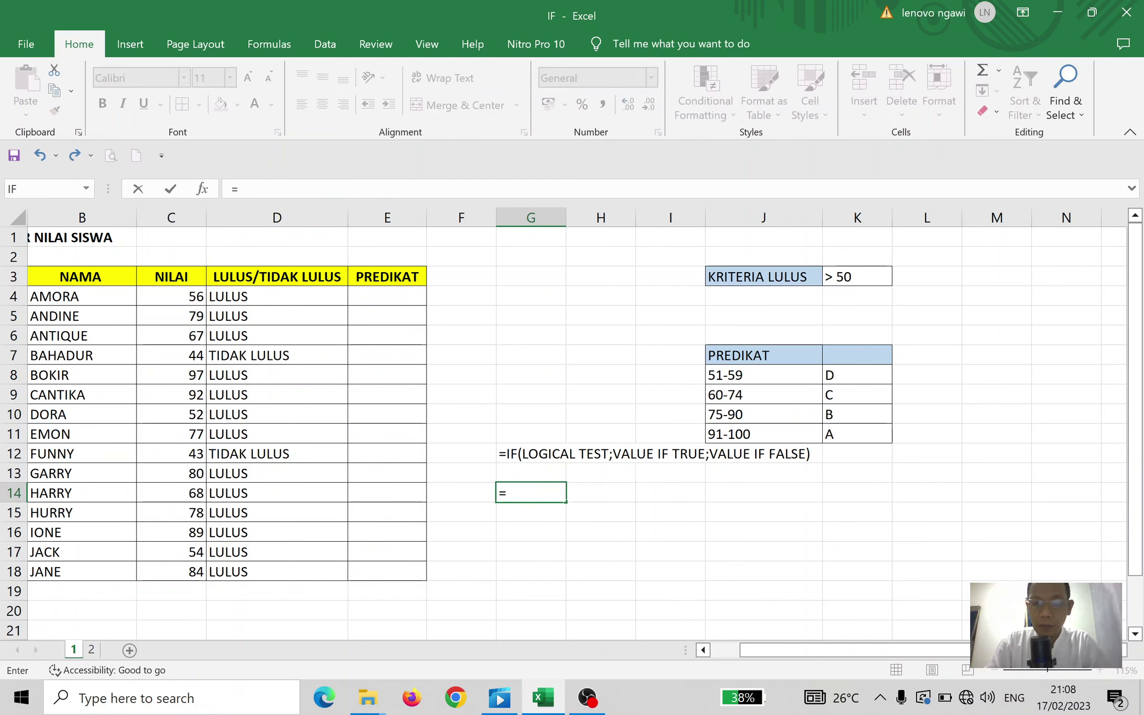
{"action": "key", "text": "BackSpace"}
{"action": "type", "text": "'=AND("}
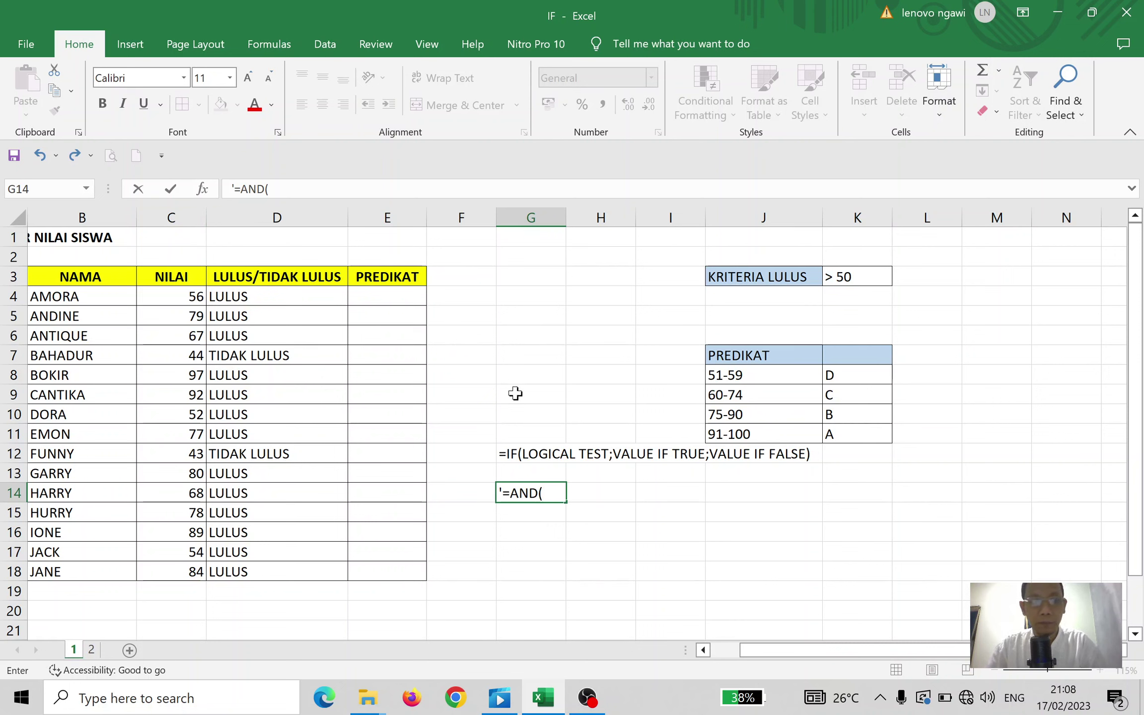
{"action": "key", "text": "Escape"}
Search the function library for AND and examine its syntax without inserting the function
{"action": "left_click", "coordinate": [203, 190]}
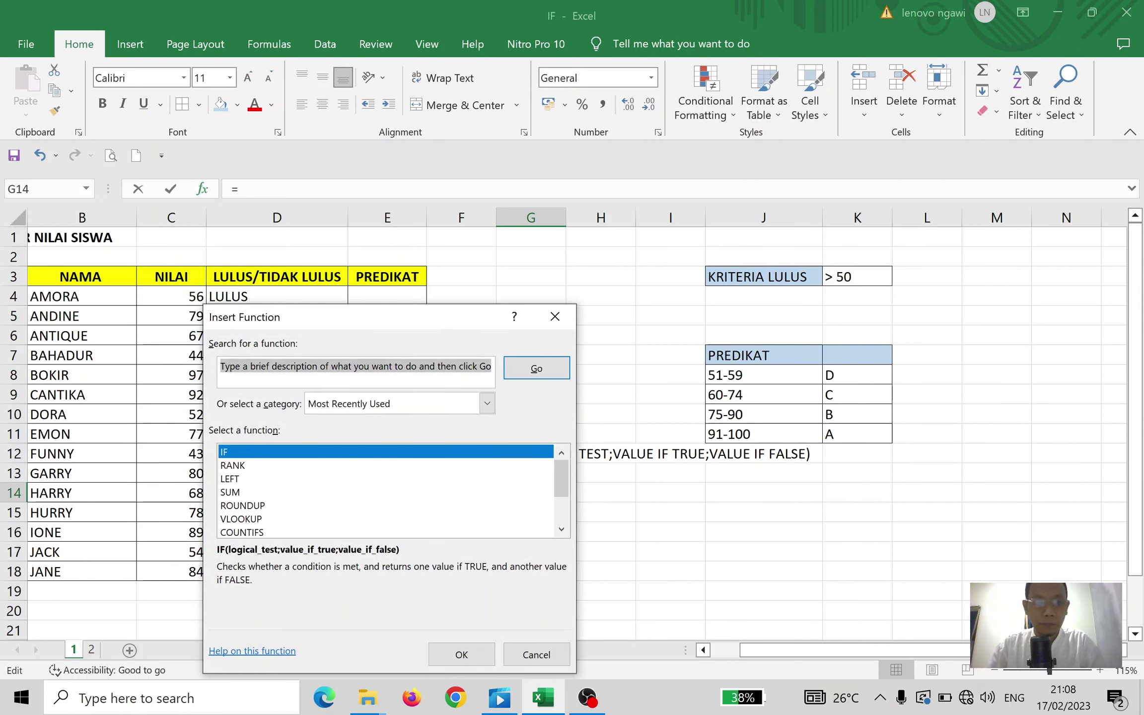
{"action": "type", "text": "AND"}
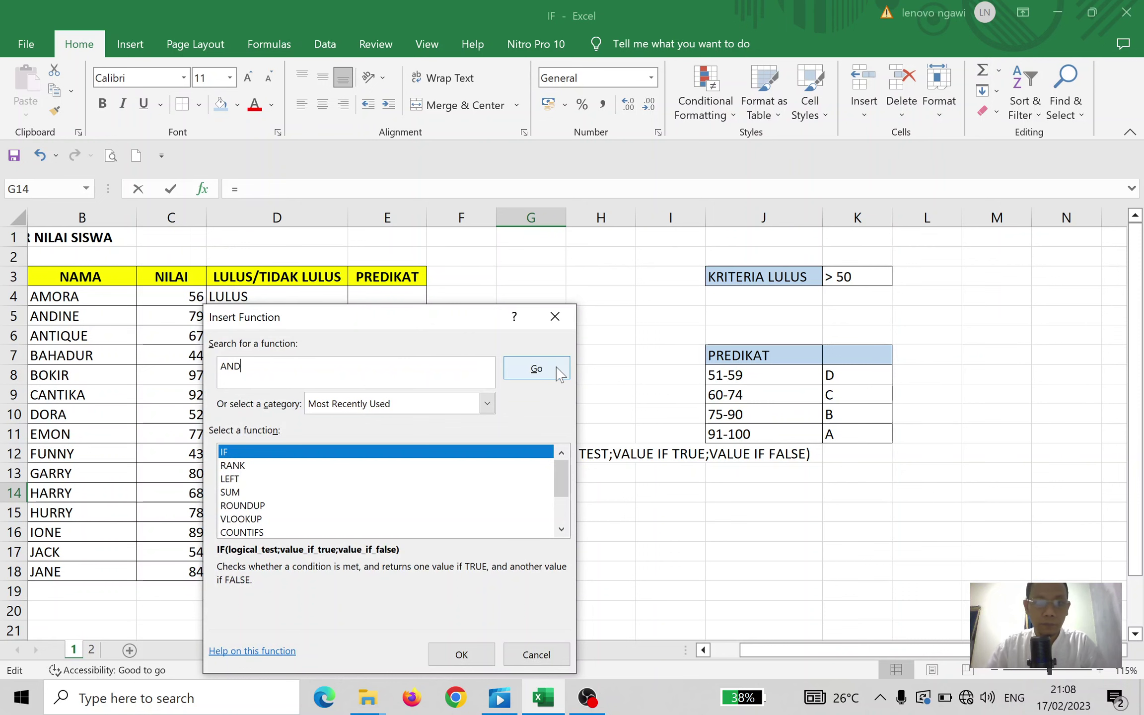
{"action": "left_click", "coordinate": [536, 368]}
{"action": "left_click_drag", "start_coordinate": [393, 322], "coordinate": [601, 159]}
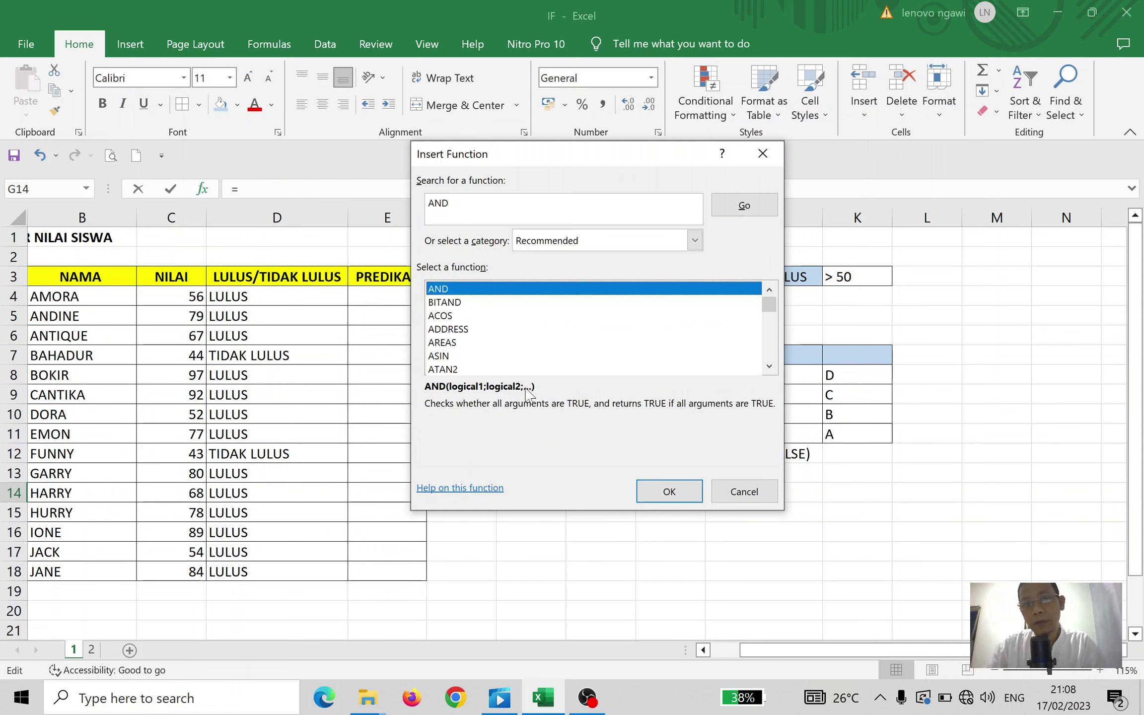
{"action": "left_click", "coordinate": [744, 492]}
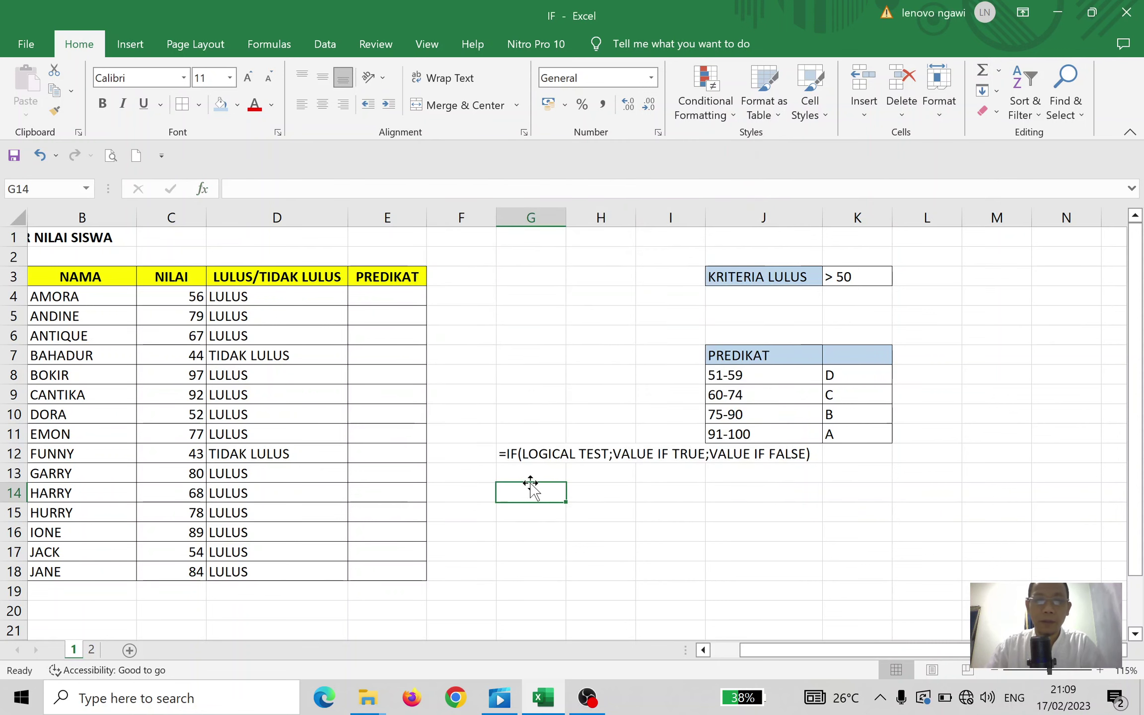
{"action": "left_click", "coordinate": [516, 456]}
{"action": "left_click", "coordinate": [523, 491]}
{"action": "type", "text": "="}
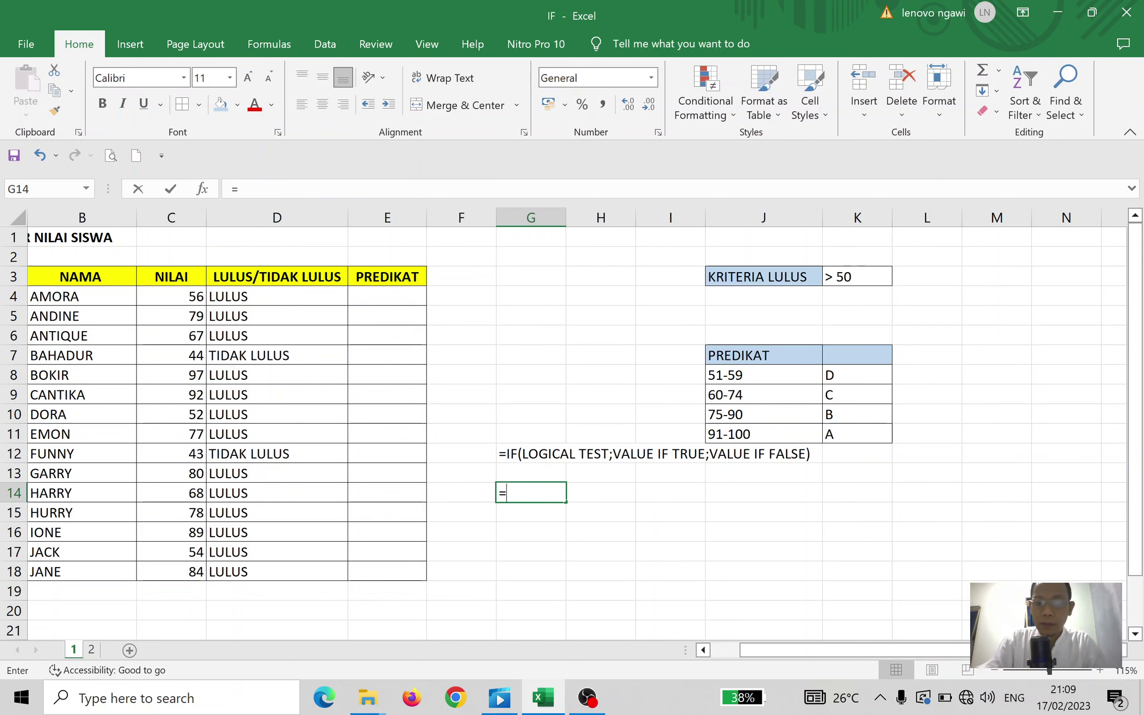
{"action": "type", "text": "IF("}
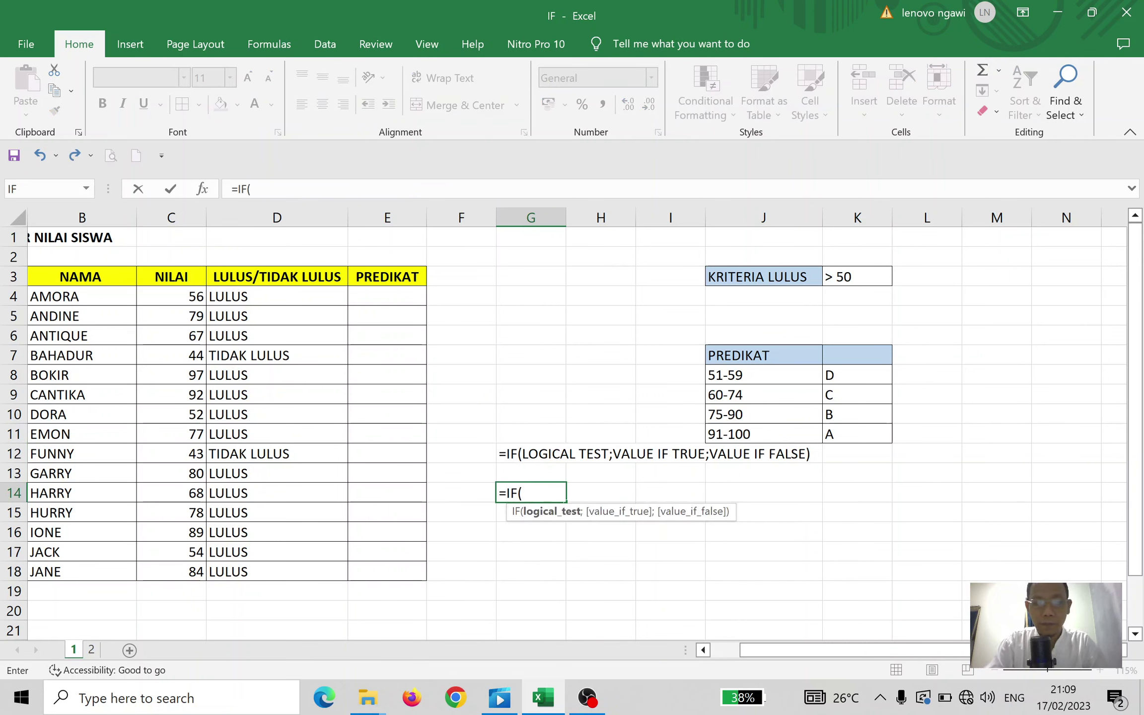
{"action": "key", "text": "Escape"}
{"action": "type", "text": "="}
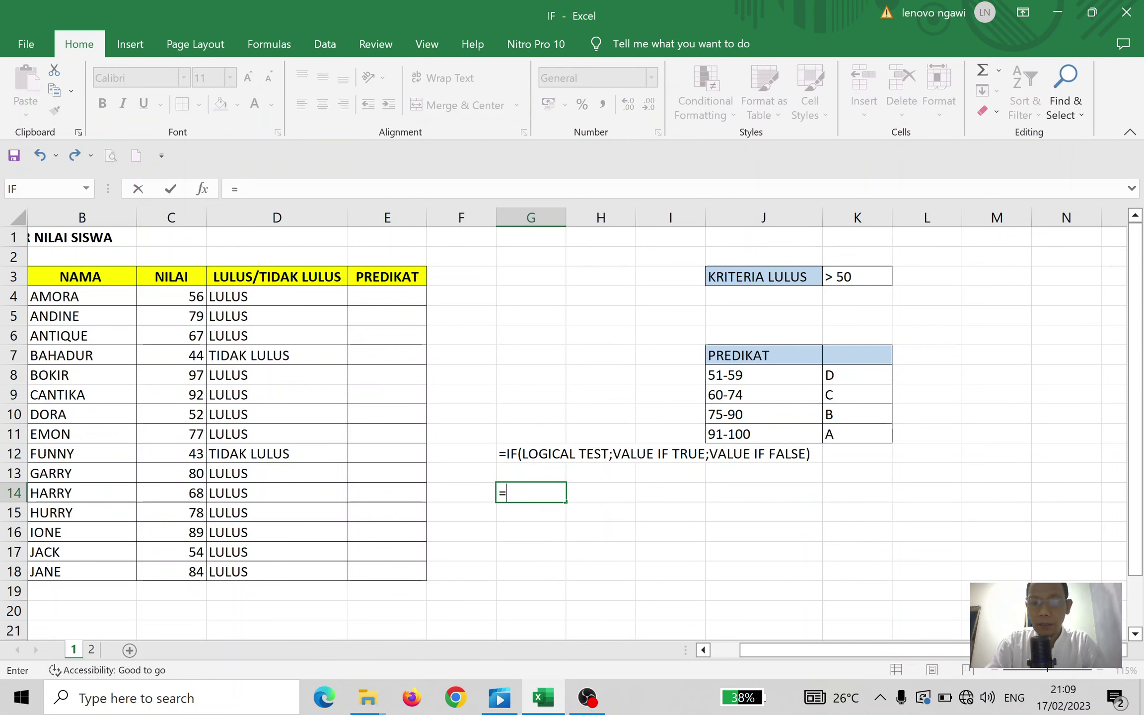
{"action": "key", "text": "Escape"}
{"action": "type", "text": "'AND"}
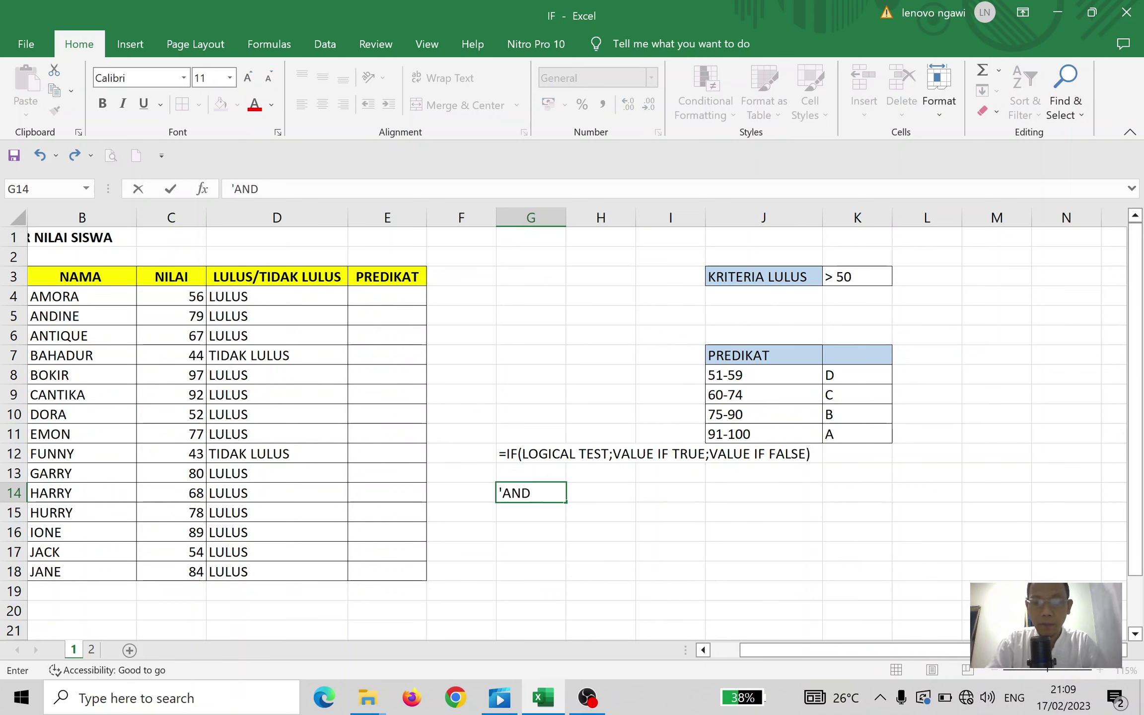
{"action": "key", "text": "BackSpace"}
{"action": "key", "text": "BackSpace"}
{"action": "key", "text": "BackSpace"}
{"action": "key", "text": "BackSpace"}
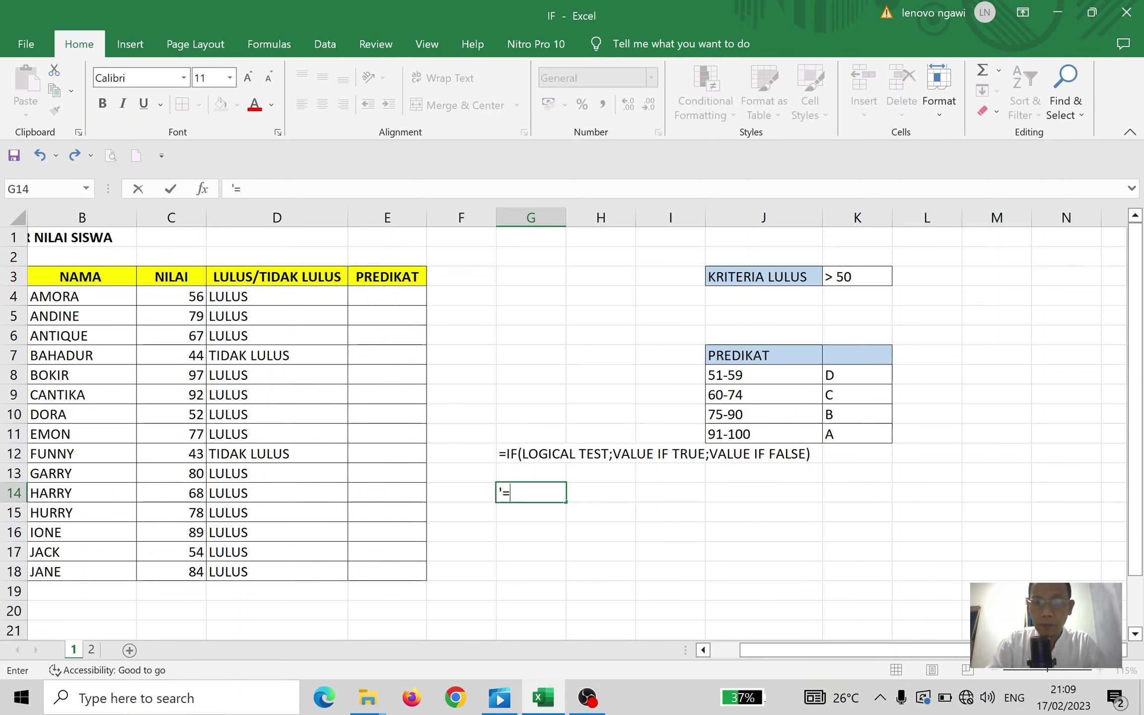
Enter the AND syntax note =AND(LOGIC1;LOGIC2;... as text in G14, two rows below the IF syntax note
{"action": "type", "text": "'="}
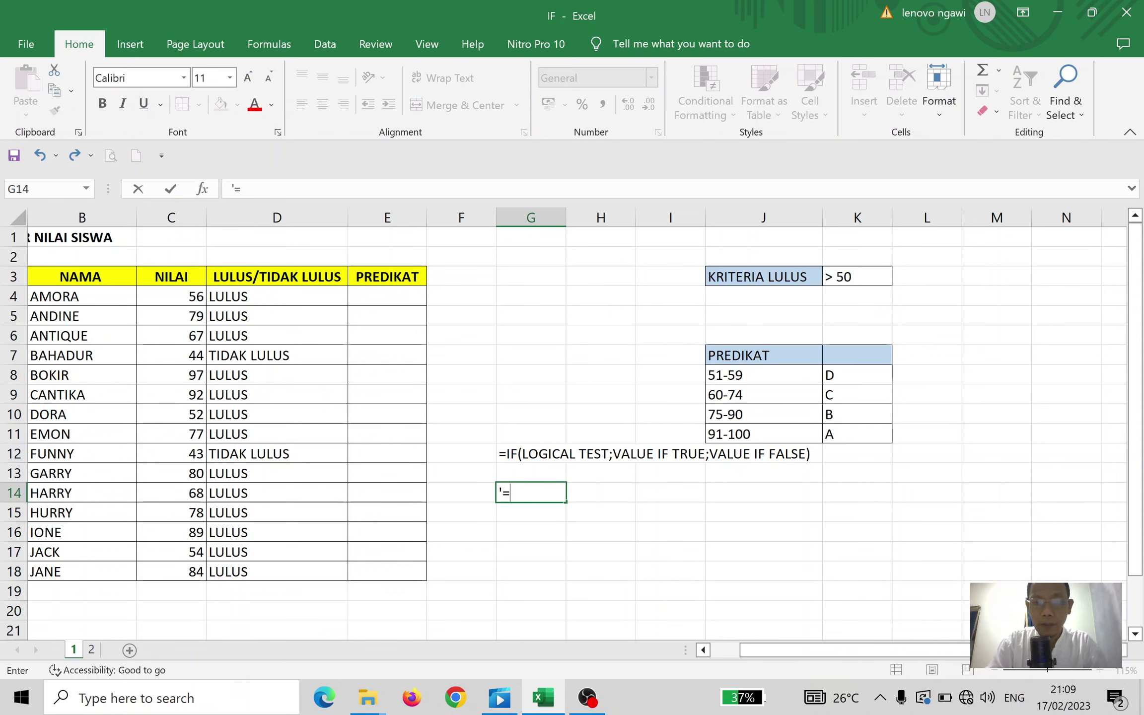
{"action": "type", "text": "AND(LOGI"}
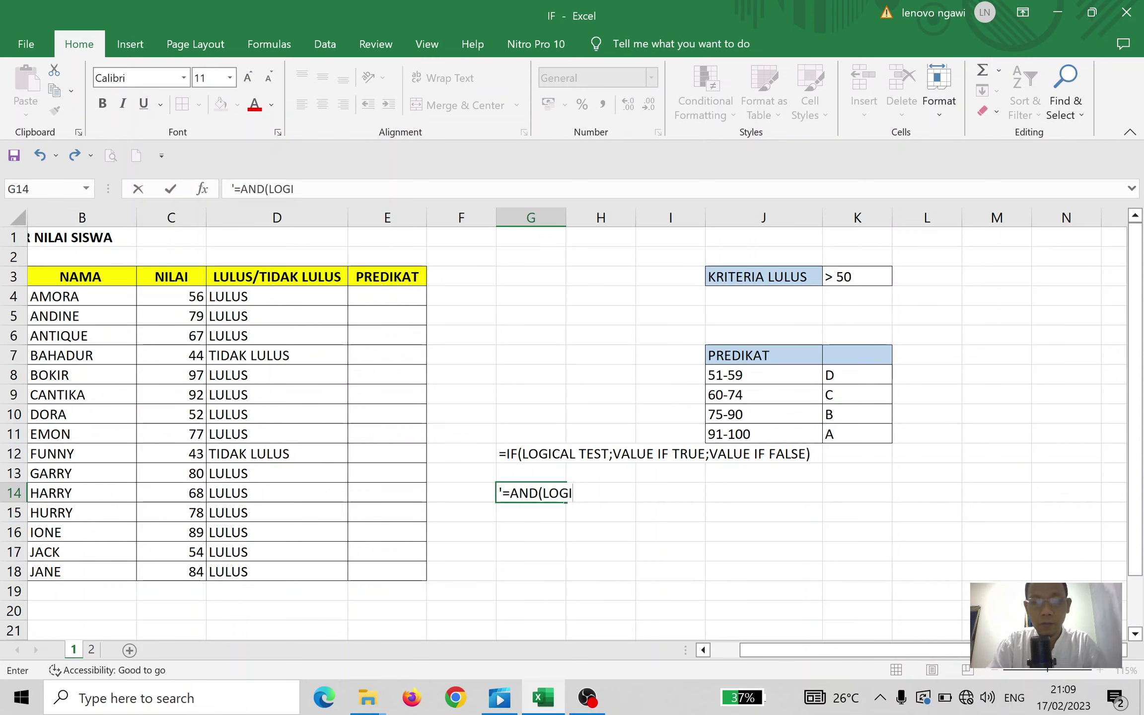
{"action": "type", "text": "C1"}
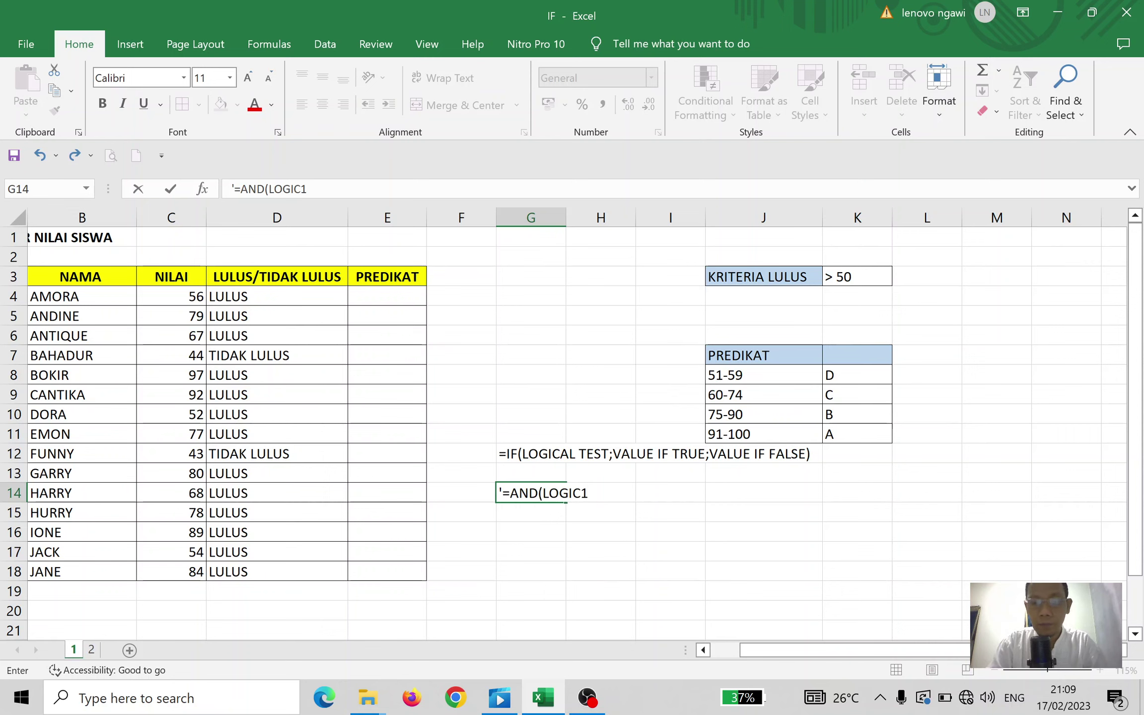
{"action": "type", "text": ";LOGIC2"}
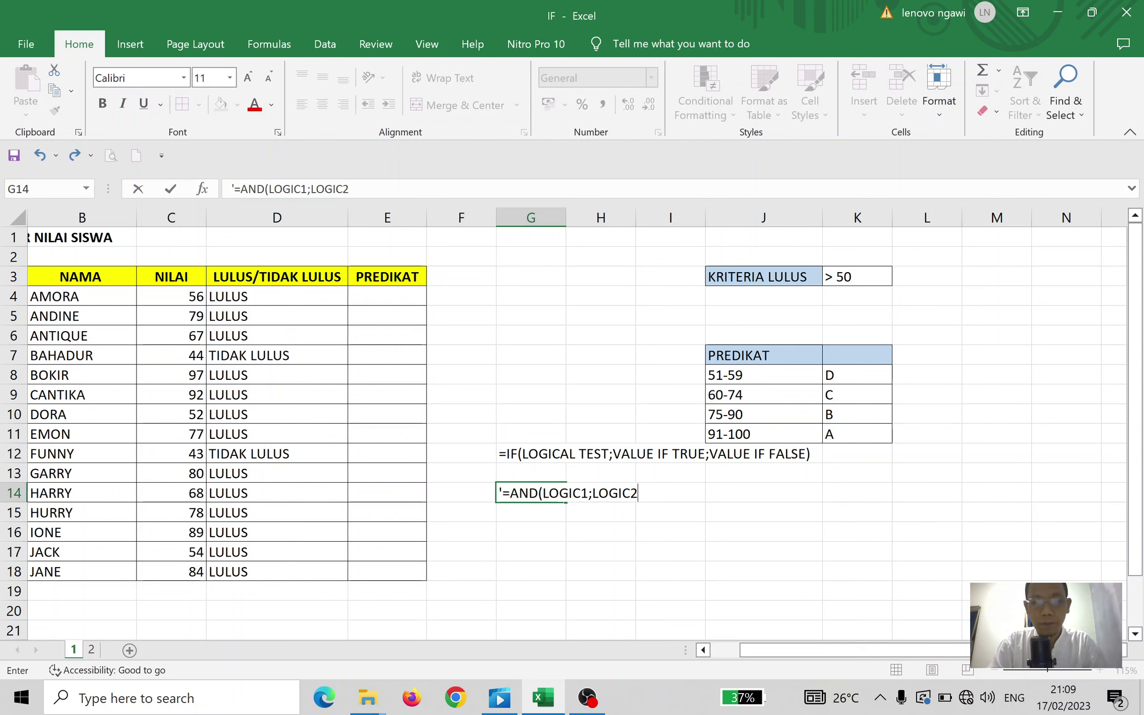
{"action": "type", "text": ";..."}
{"action": "key", "text": "Return"}
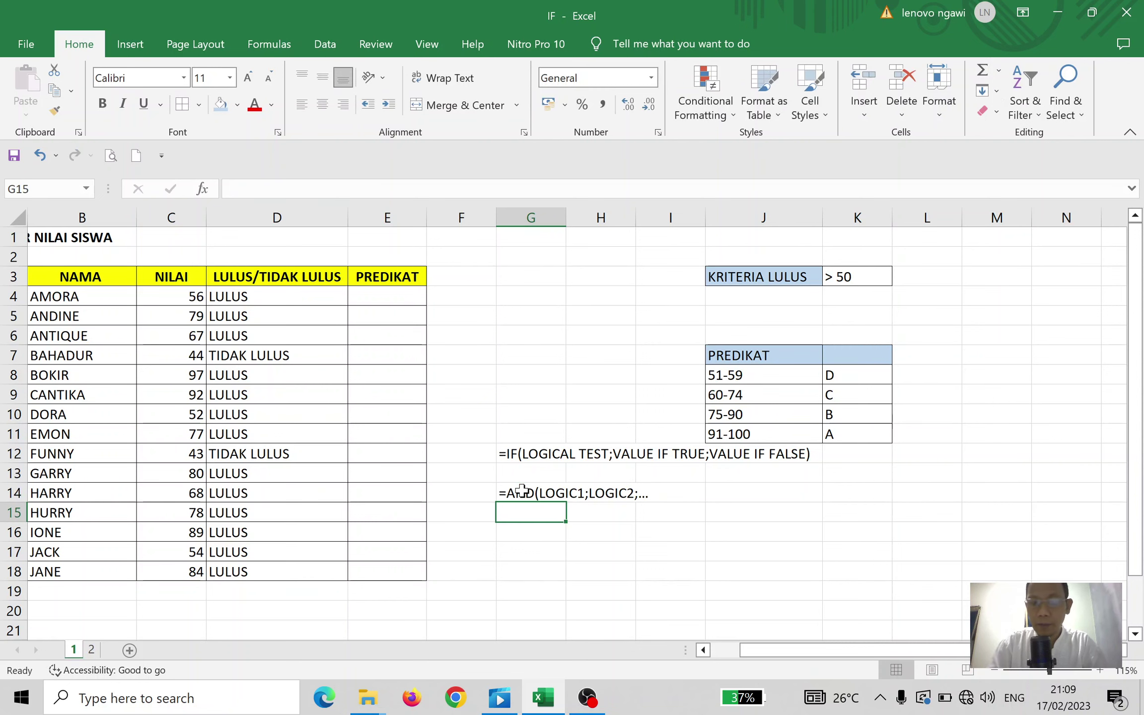
{"action": "left_click", "coordinate": [522, 491]}
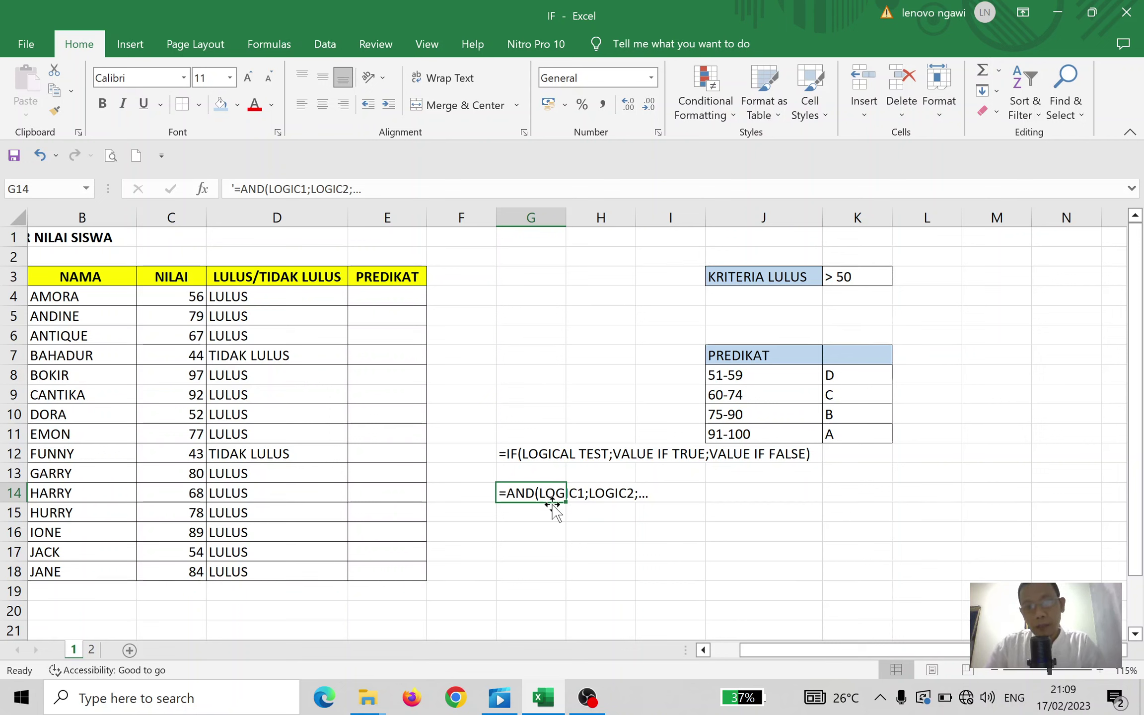
{"action": "left_click", "coordinate": [550, 514]}
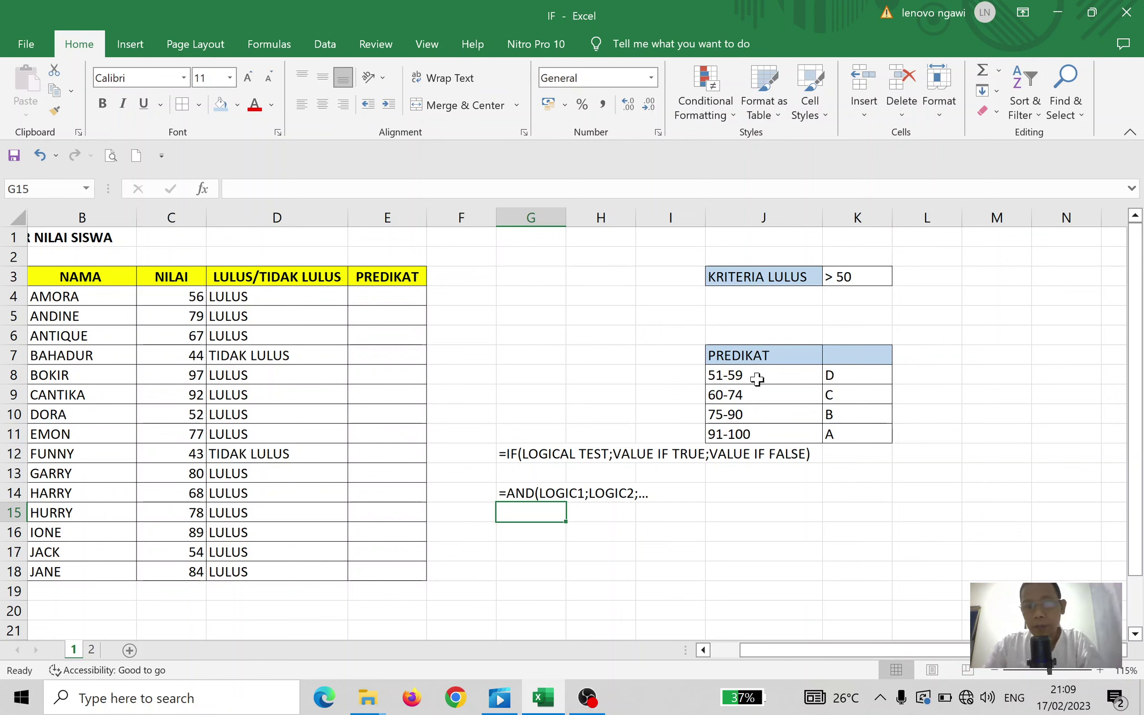
Enter the partial syntax note =IF( as text in G15, directly below the AND syntax note
{"action": "left_click", "coordinate": [534, 460]}
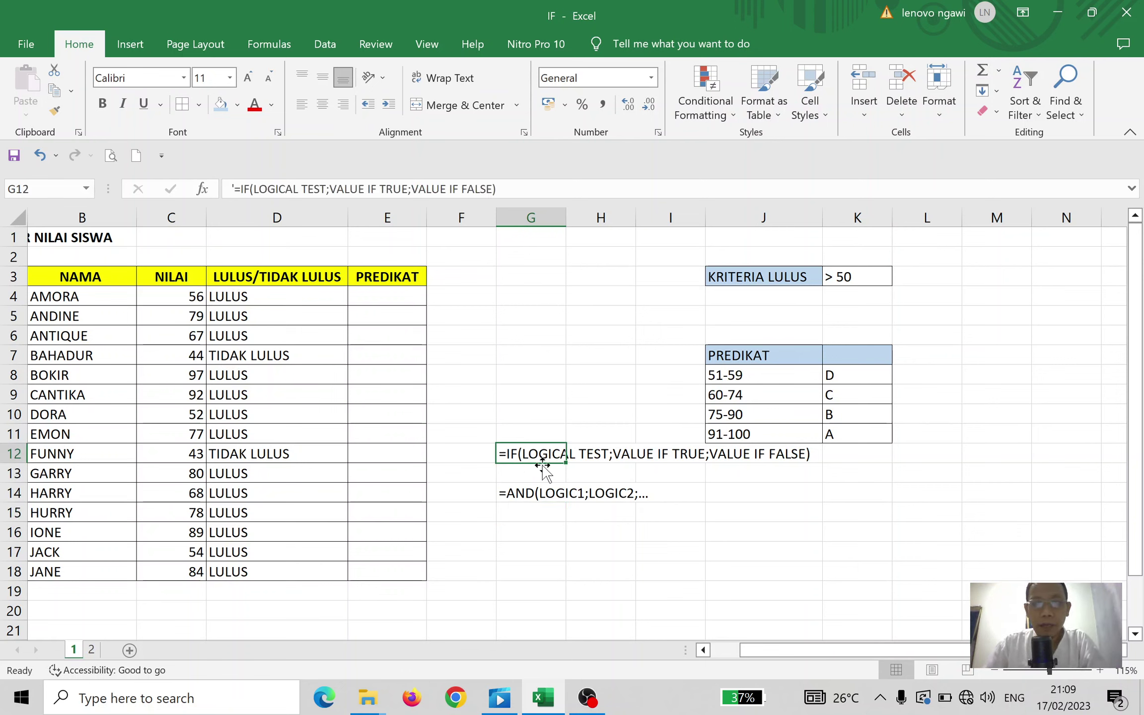
{"action": "left_click", "coordinate": [543, 516]}
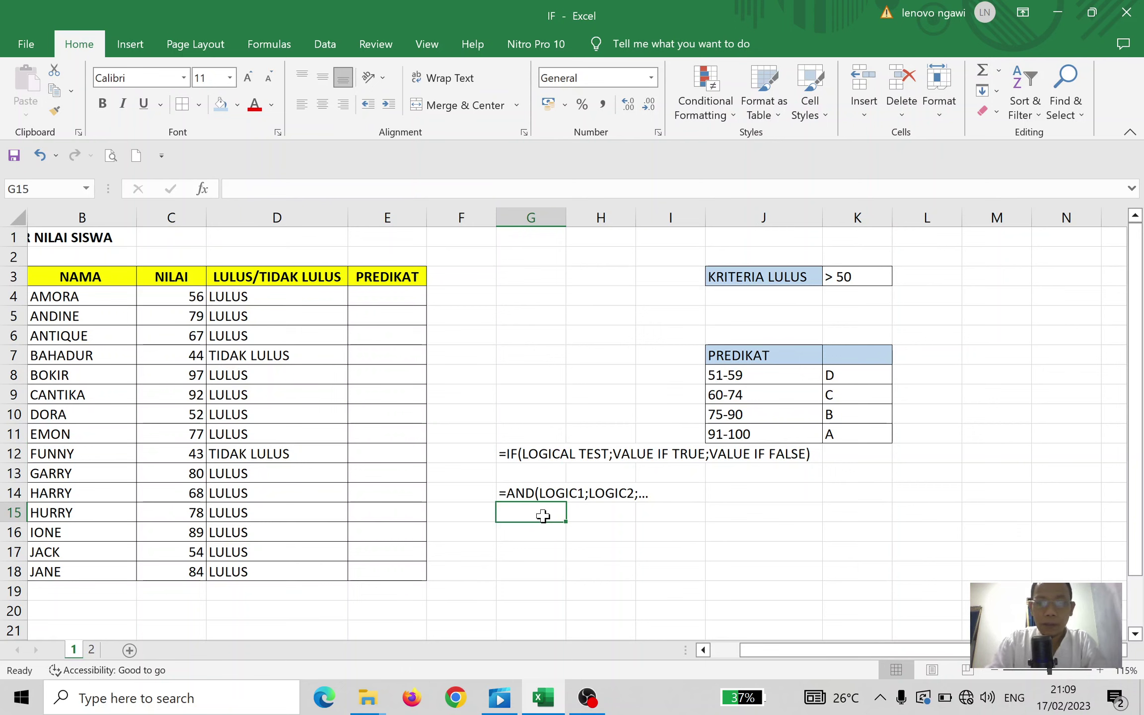
{"action": "type", "text": "'"}
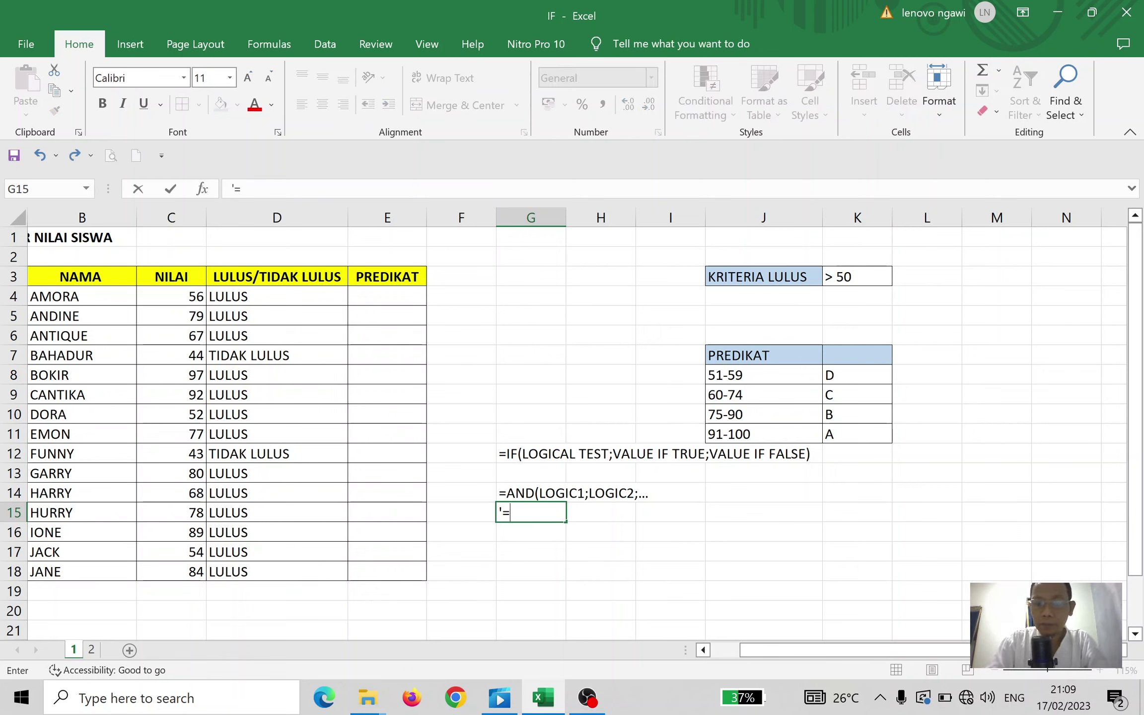
{"action": "type", "text": "=IF("}
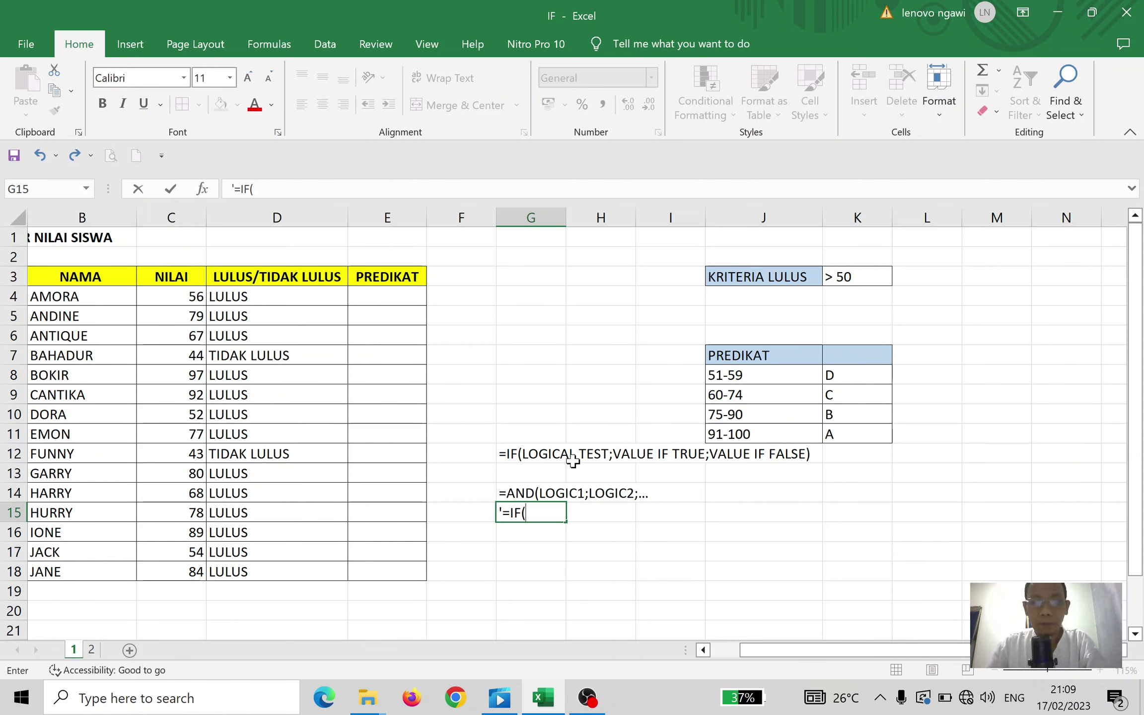
{"action": "left_click", "coordinate": [198, 296]}
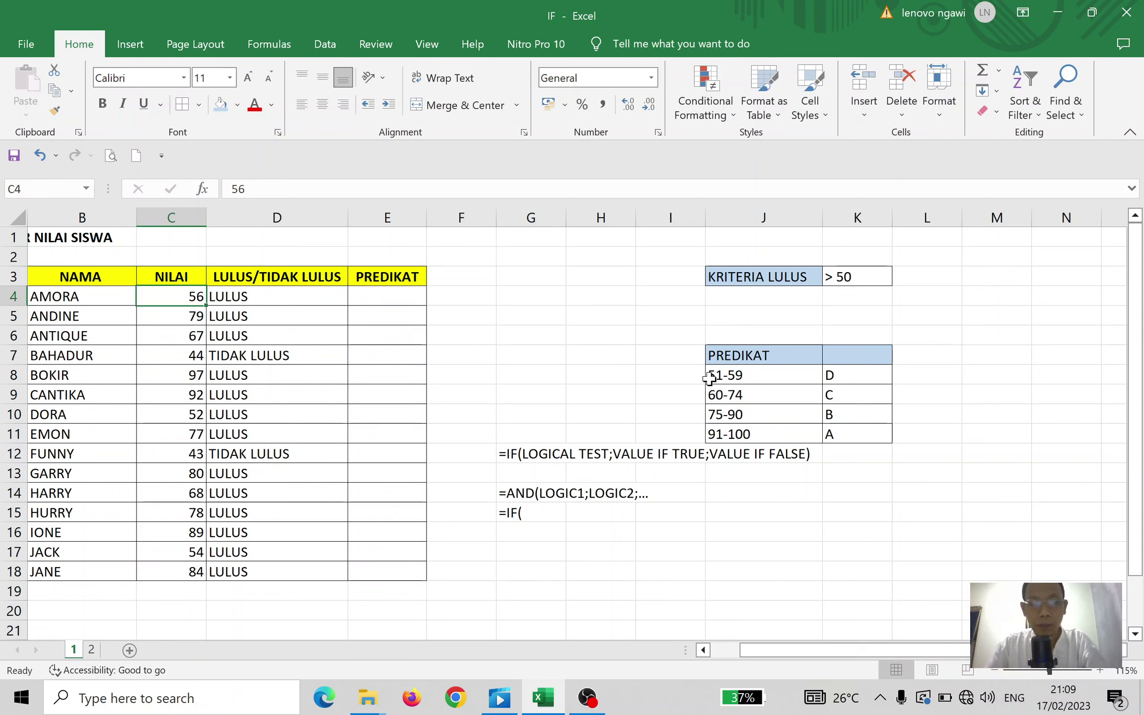
{"action": "left_click", "coordinate": [540, 513]}
Start the PREDIKAT formula in E4 with =IF(AND(C4>50;C4<60);"D" to grade scores from 51 to 59
{"action": "left_click", "coordinate": [367, 297]}
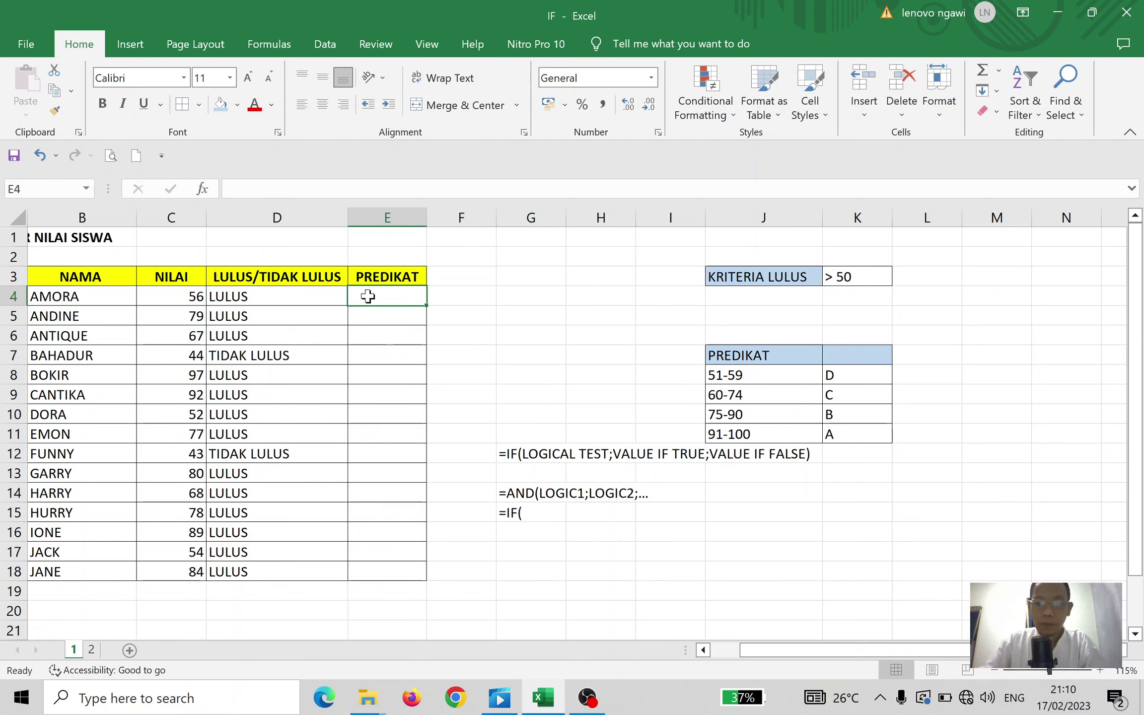
{"action": "type", "text": "=IF("}
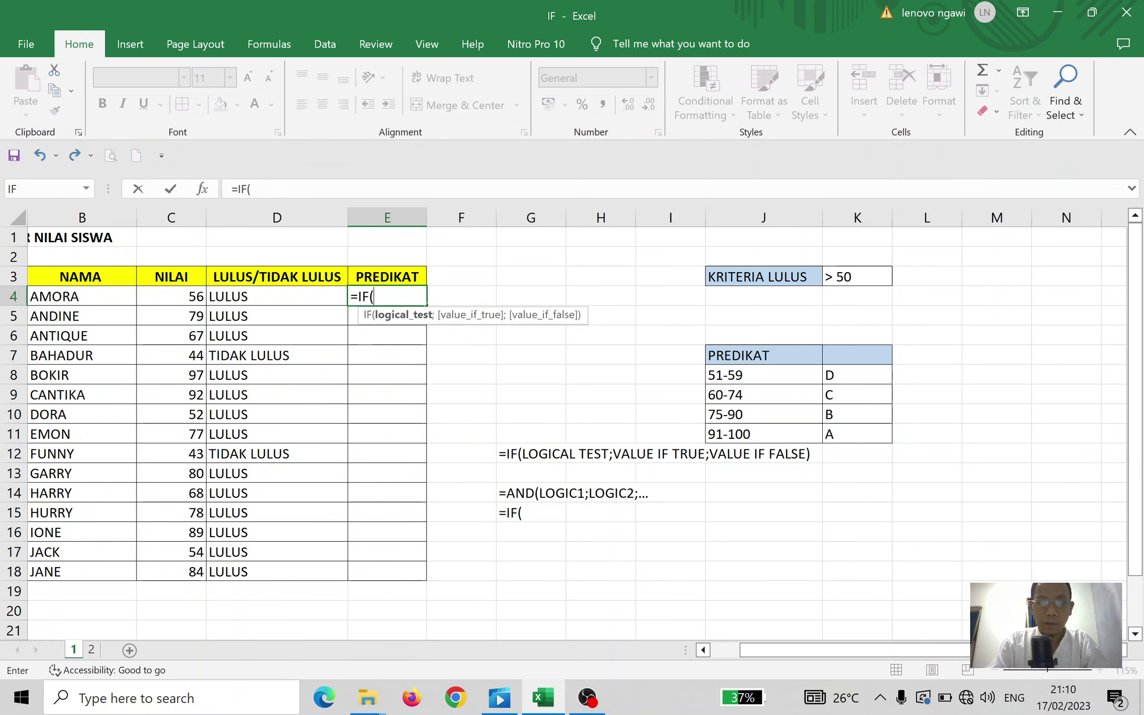
{"action": "type", "text": "AND("}
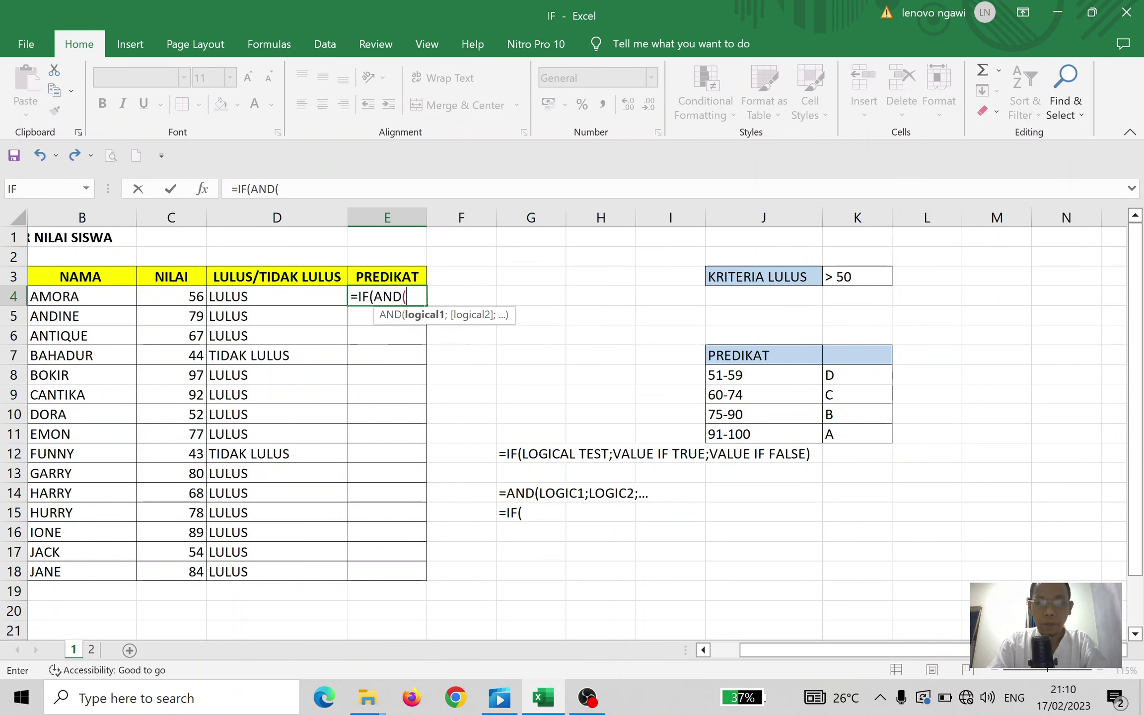
{"action": "left_click", "coordinate": [181, 293]}
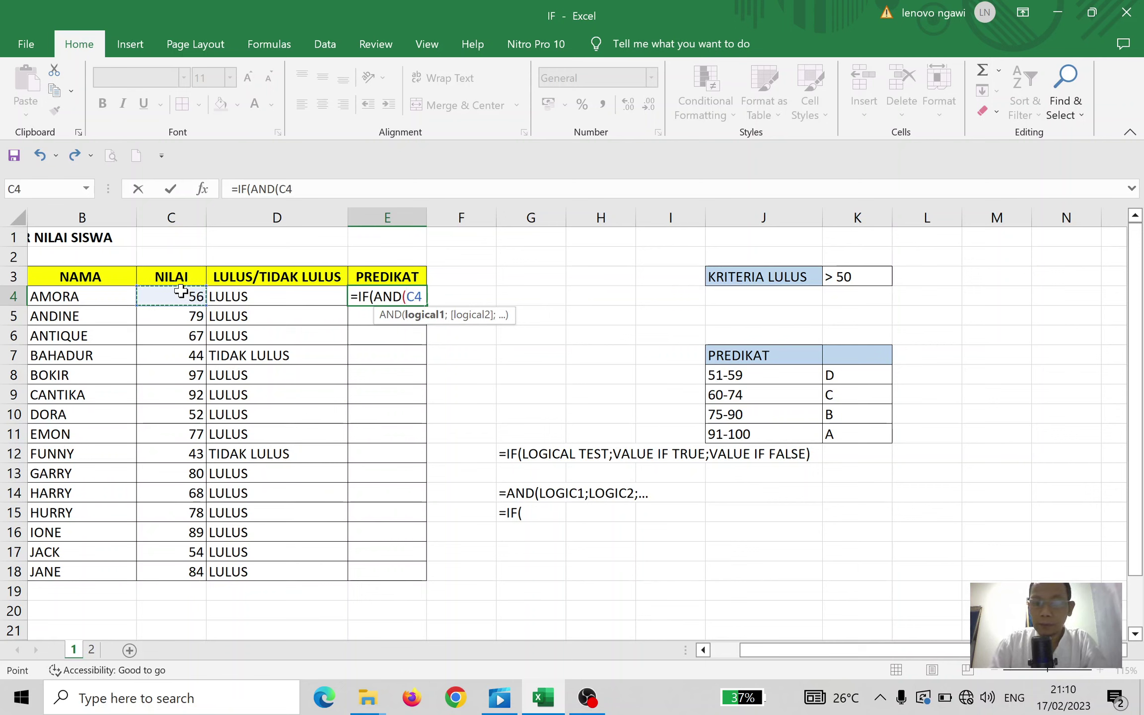
{"action": "type", "text": ">"}
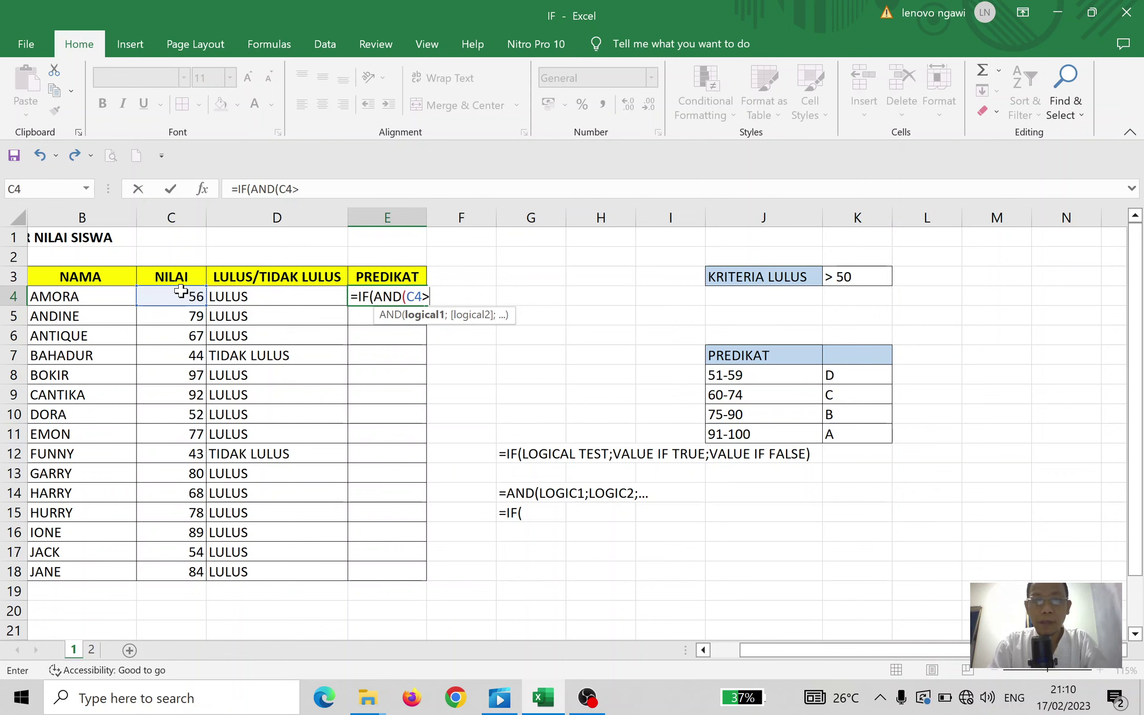
{"action": "type", "text": "50;"}
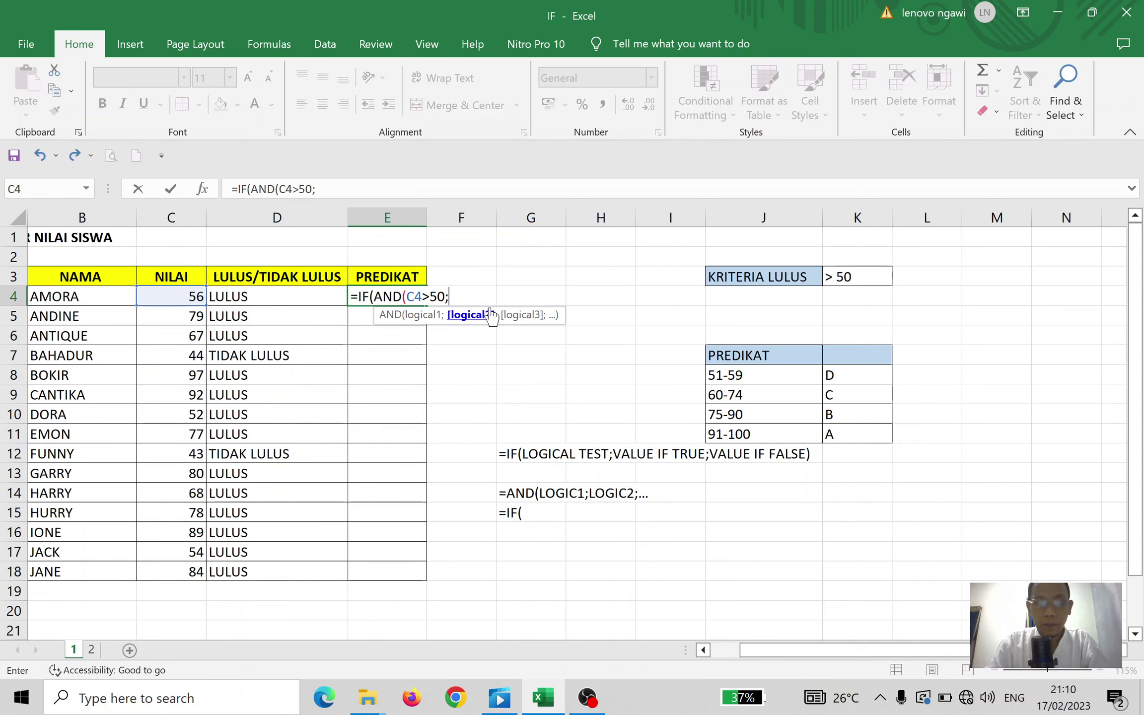
{"action": "left_click", "coordinate": [198, 294]}
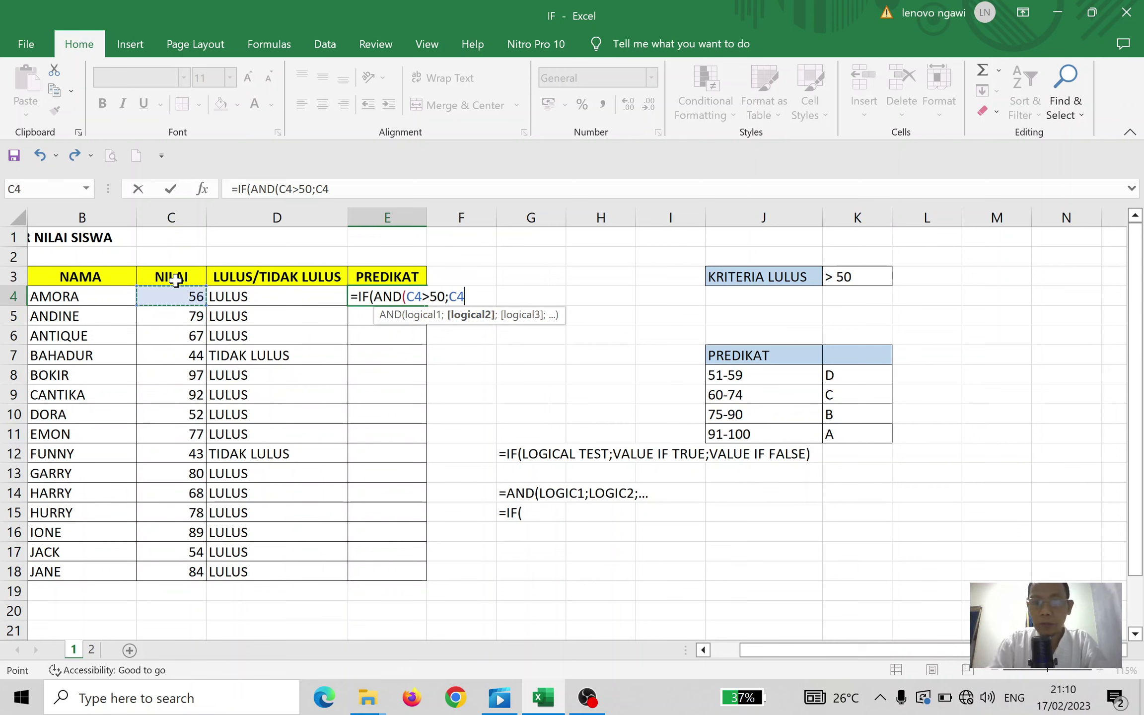
{"action": "type", "text": "<60"}
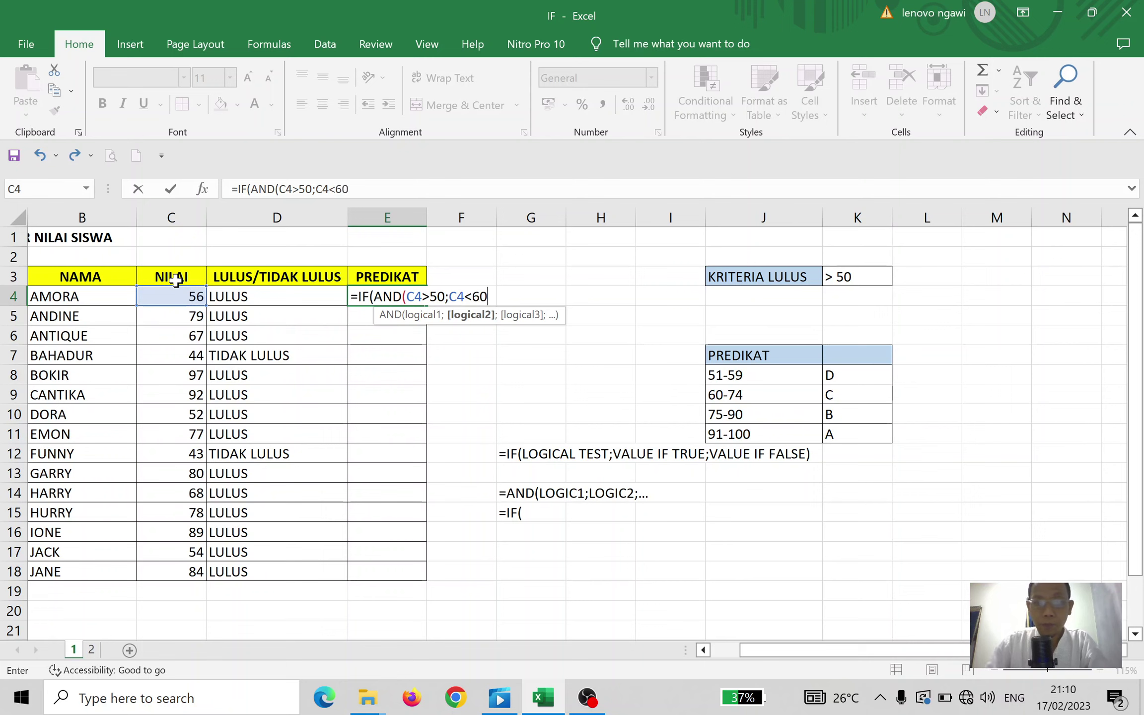
{"action": "type", "text": ")"}
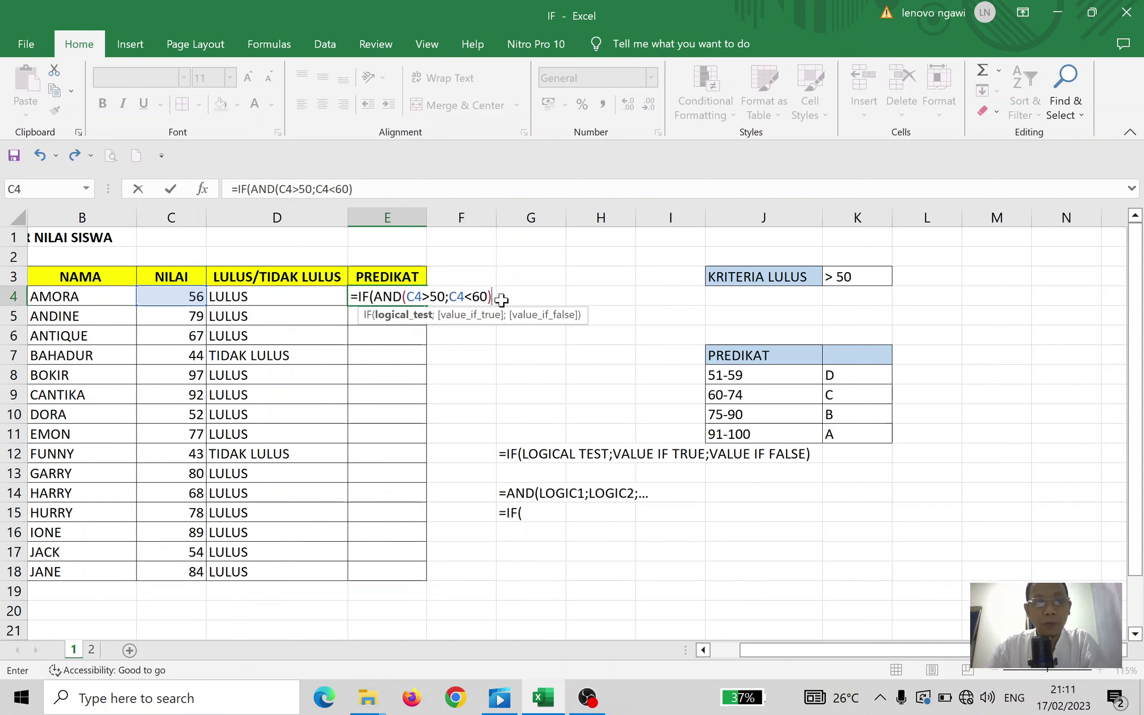
{"action": "type", "text": ";"}
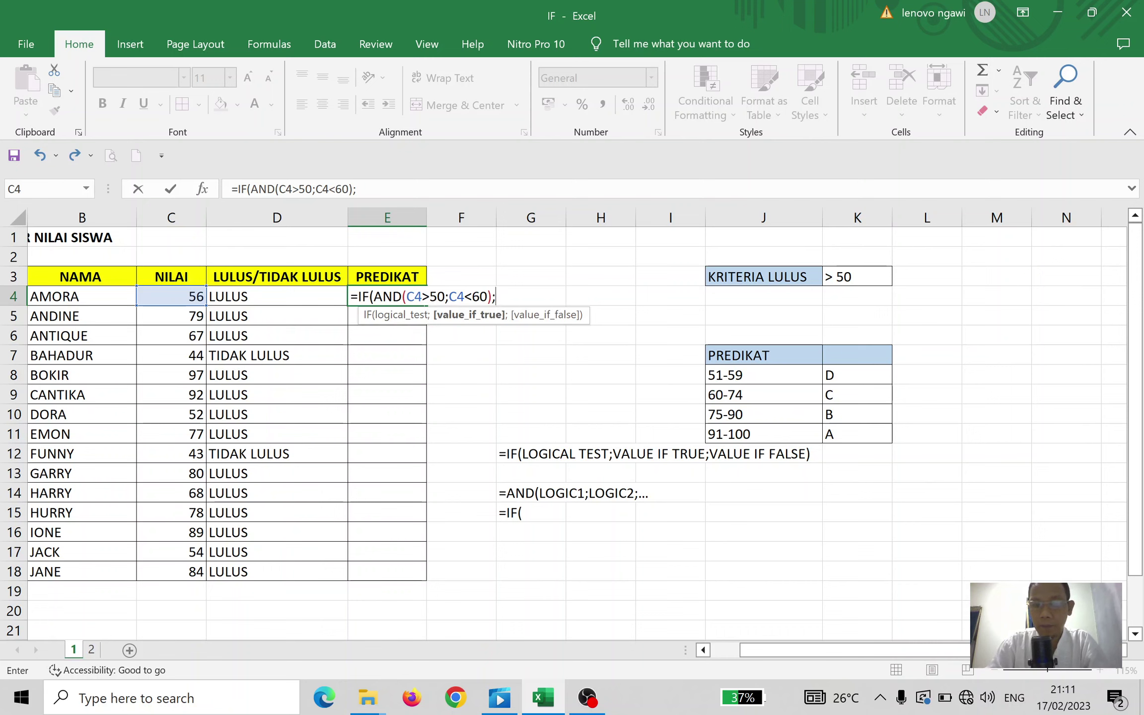
{"action": "type", "text": "\""}
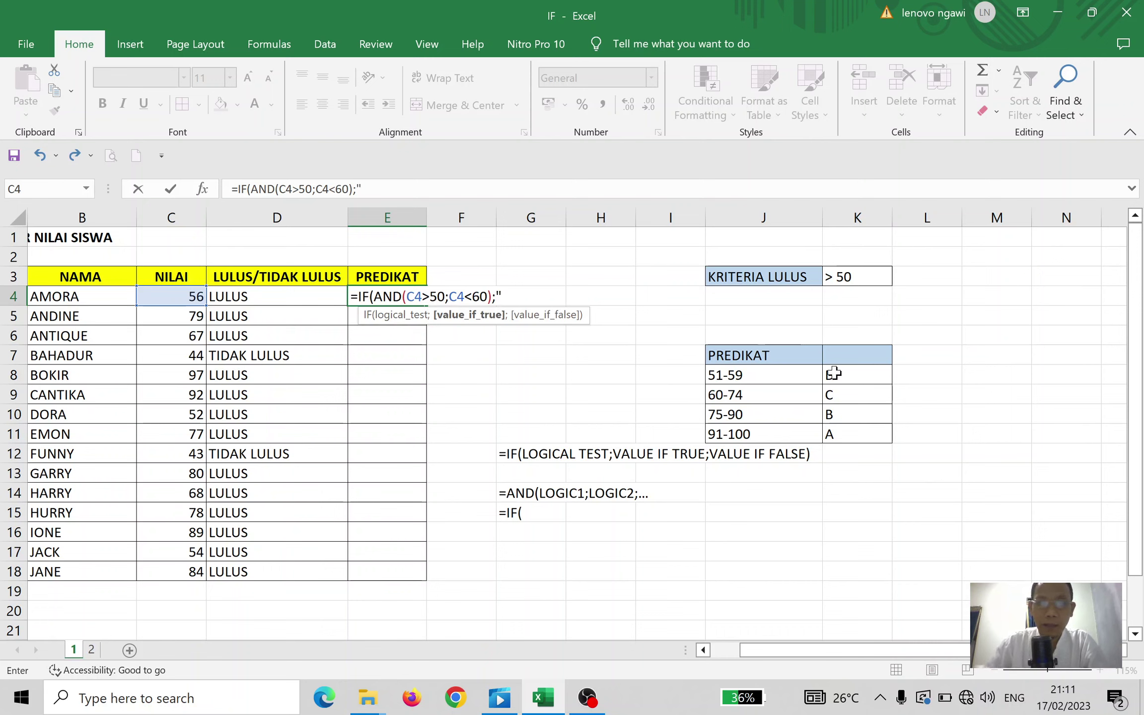
{"action": "type", "text": "D\""}
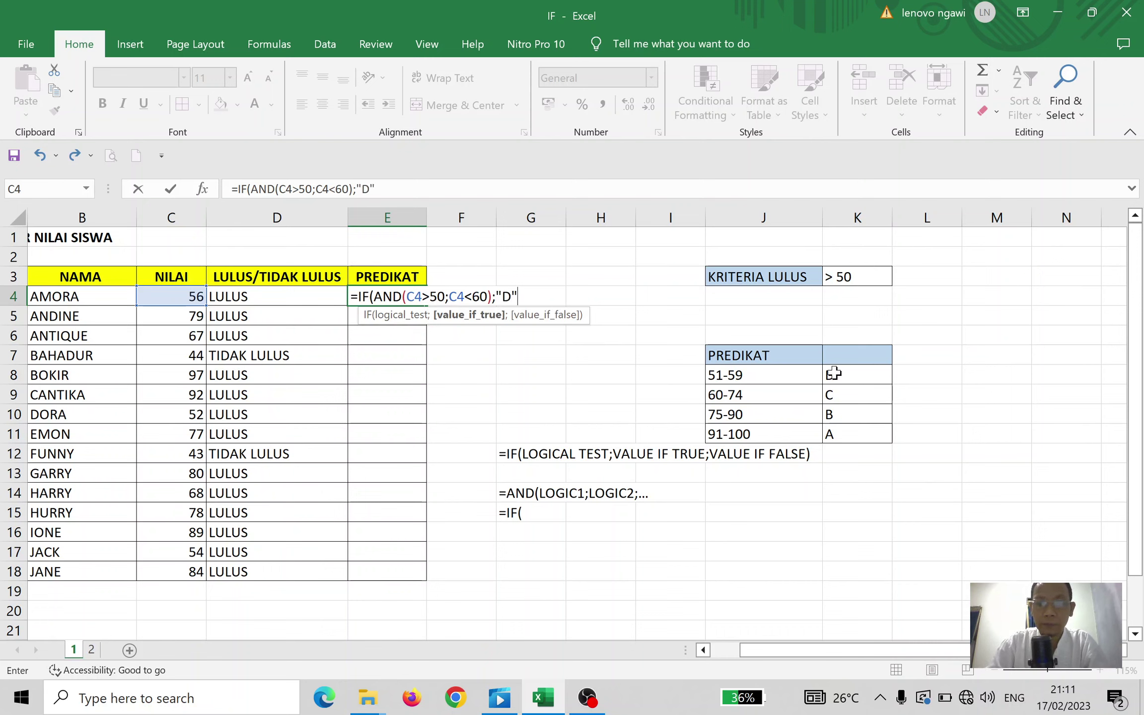
Nest a second condition in the E4 formula as the false value: IF(AND(C4>59;C4<75);"C" for scores from 60 to 74
{"action": "type", "text": ";"}
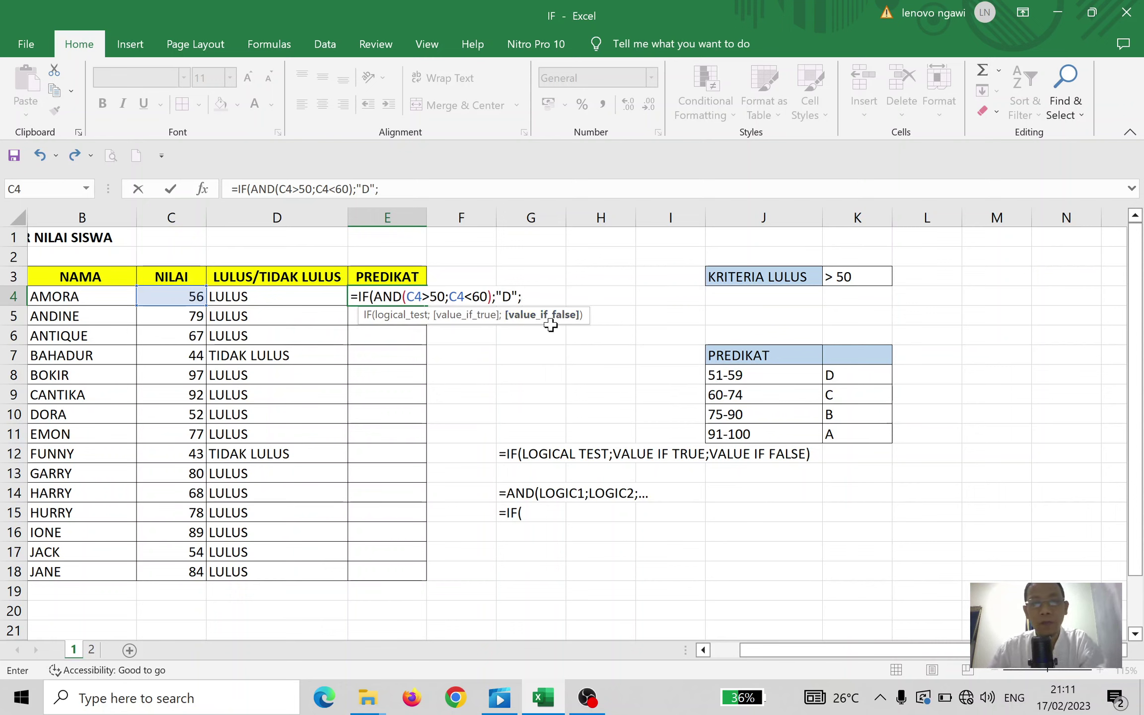
{"action": "type", "text": "IF"}
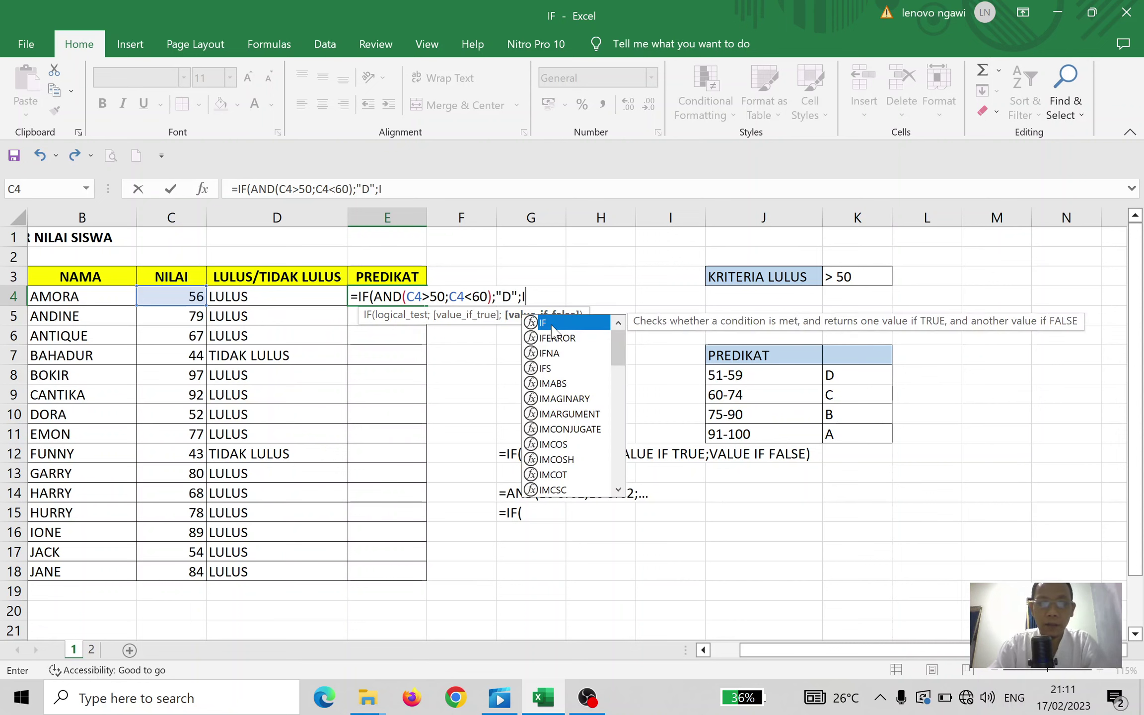
{"action": "type", "text": "("}
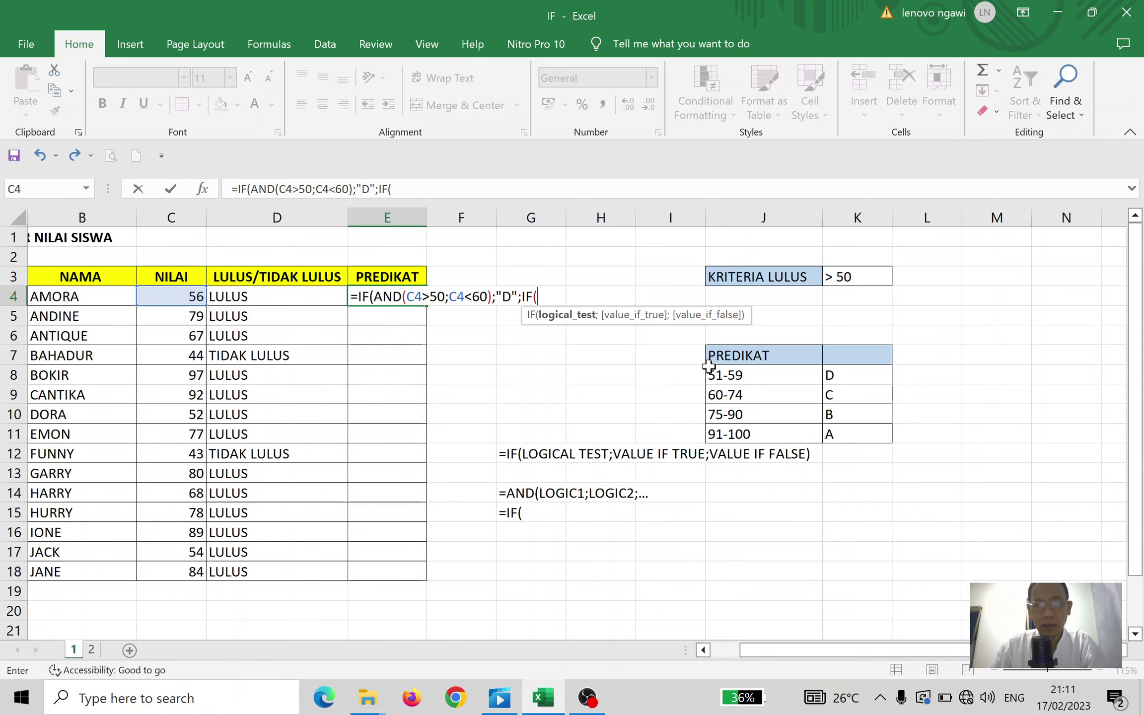
{"action": "type", "text": "AND"}
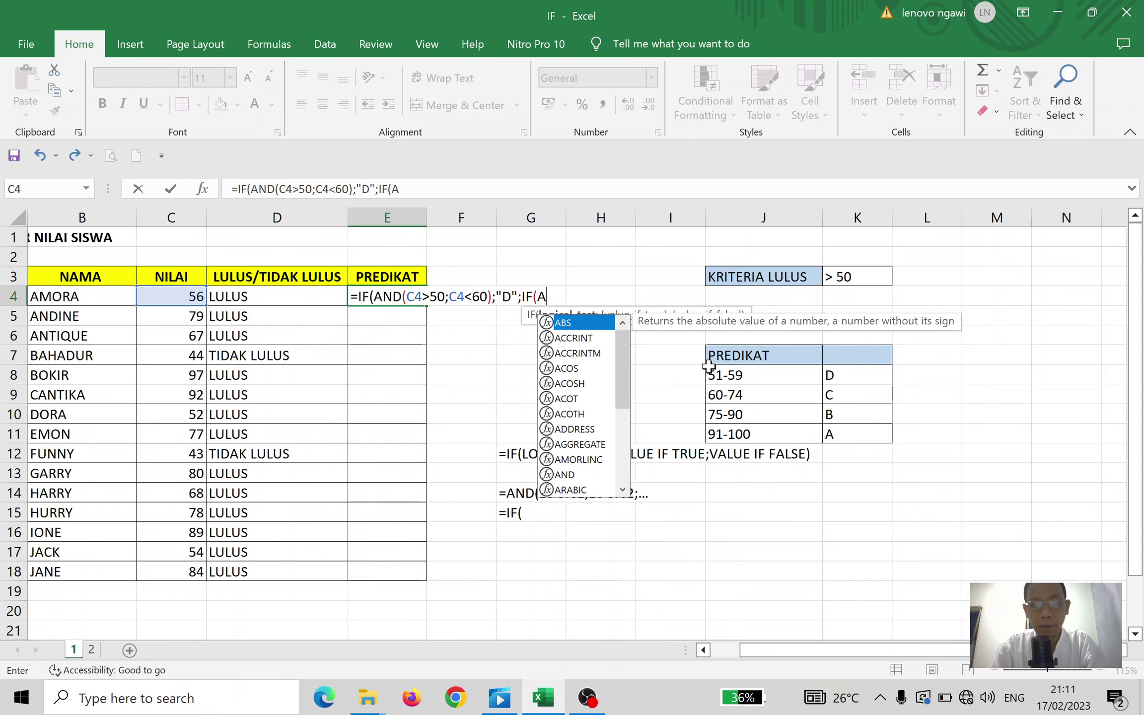
{"action": "type", "text": "("}
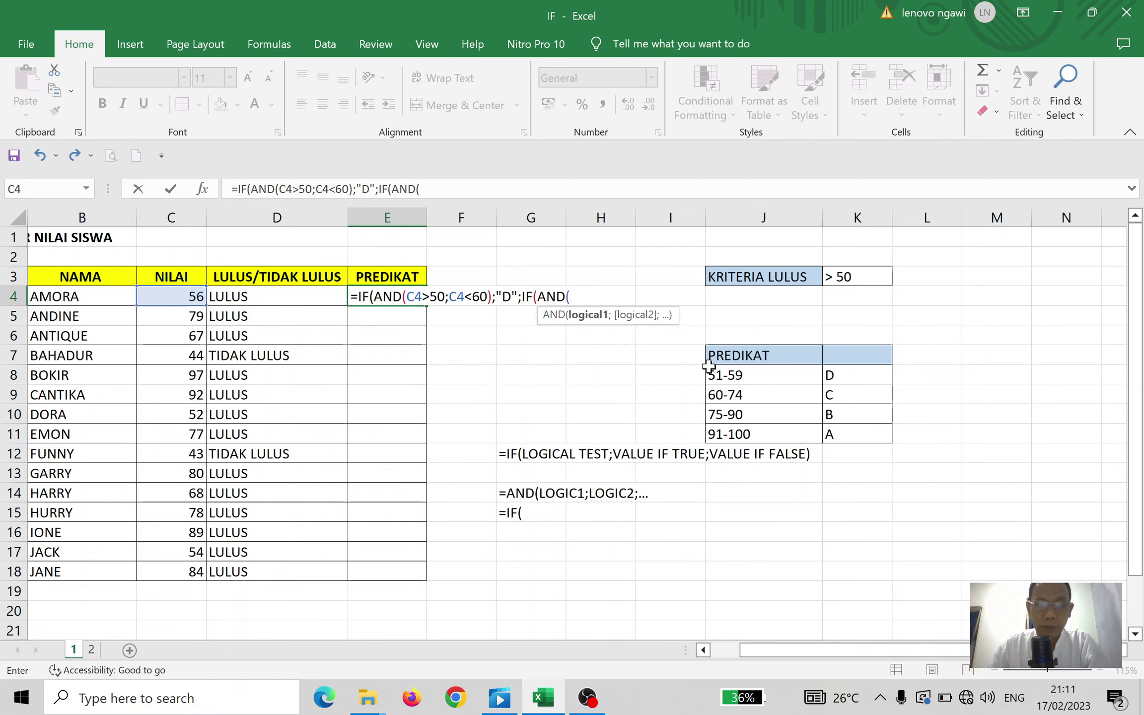
{"action": "left_click", "coordinate": [179, 297]}
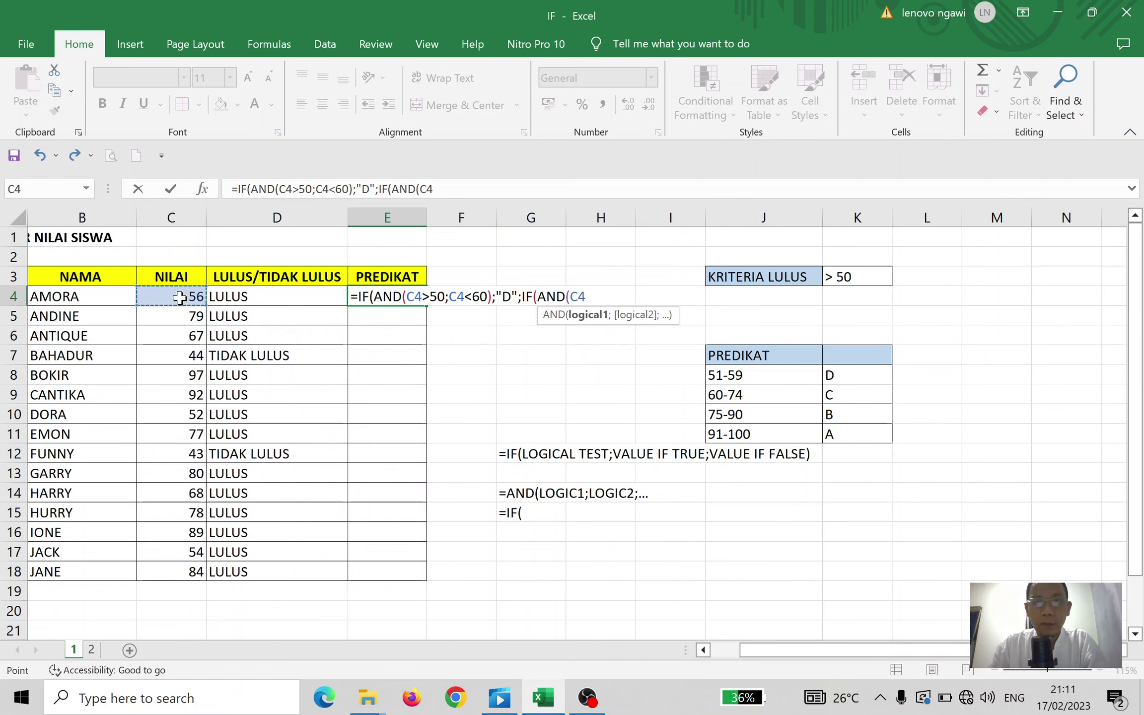
{"action": "type", "text": ">59"}
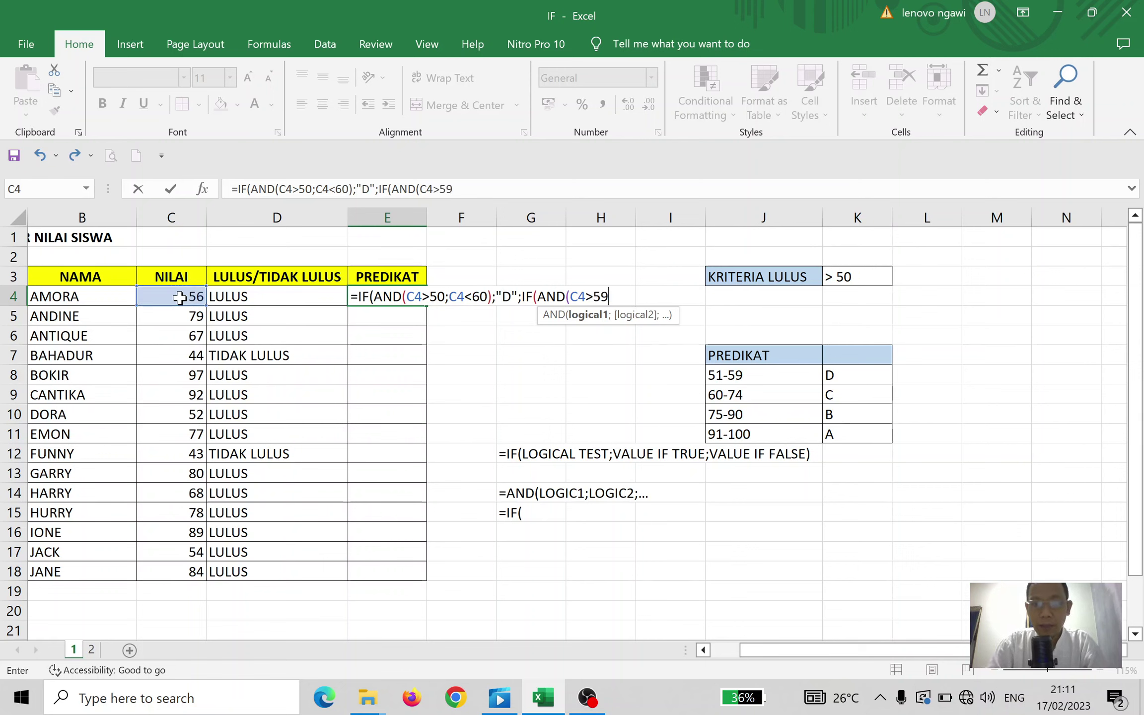
{"action": "type", "text": ";"}
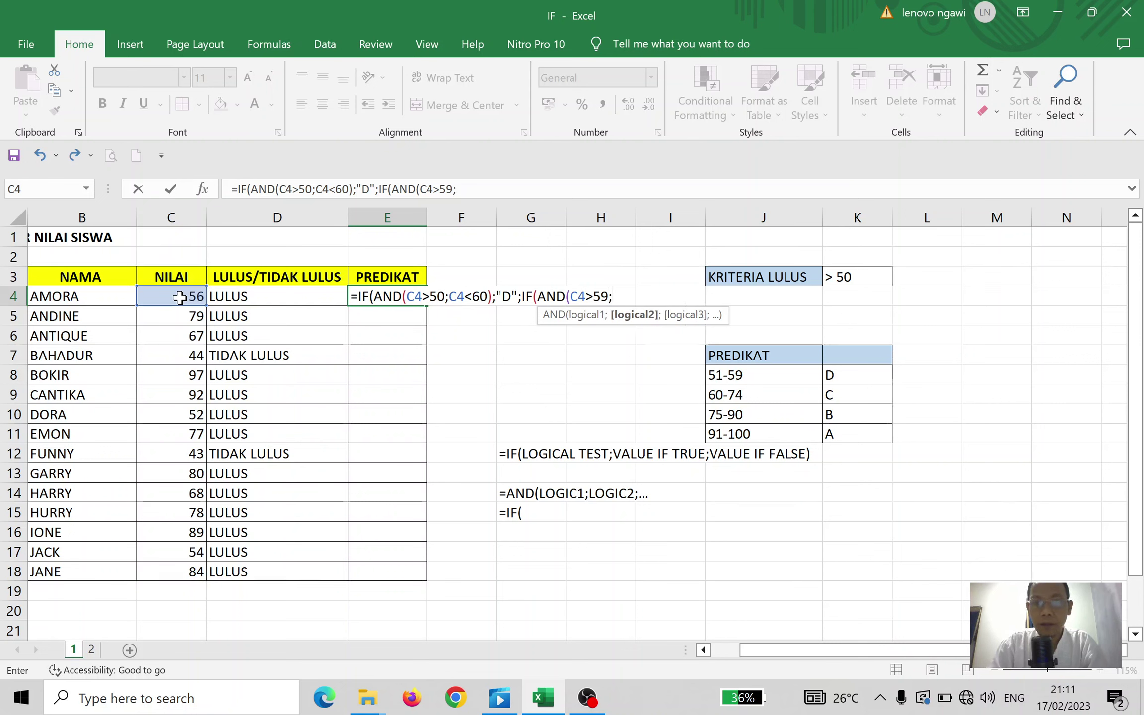
{"action": "left_click", "coordinate": [179, 297]}
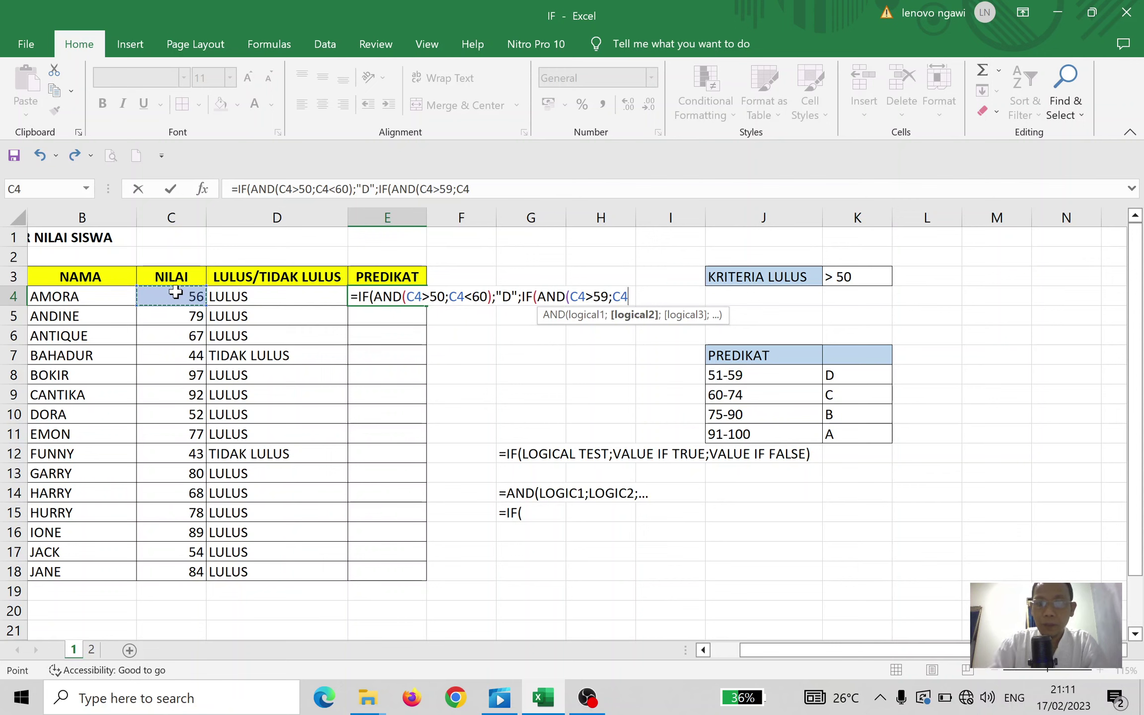
{"action": "type", "text": "<"}
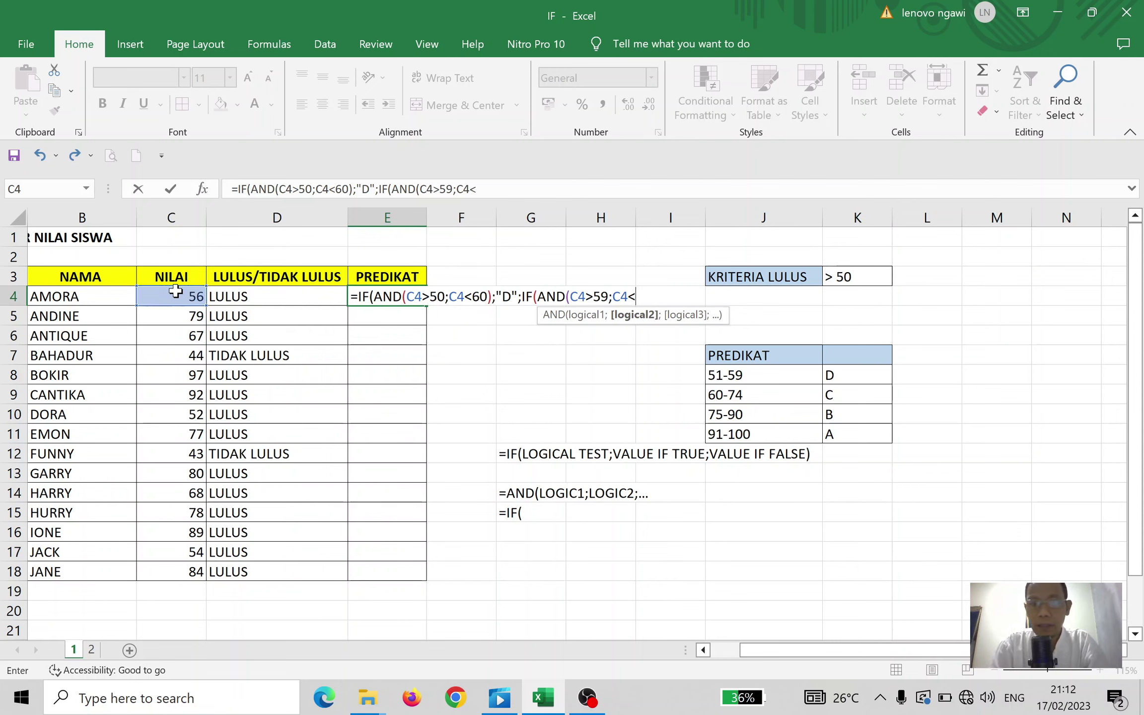
{"action": "type", "text": "75"}
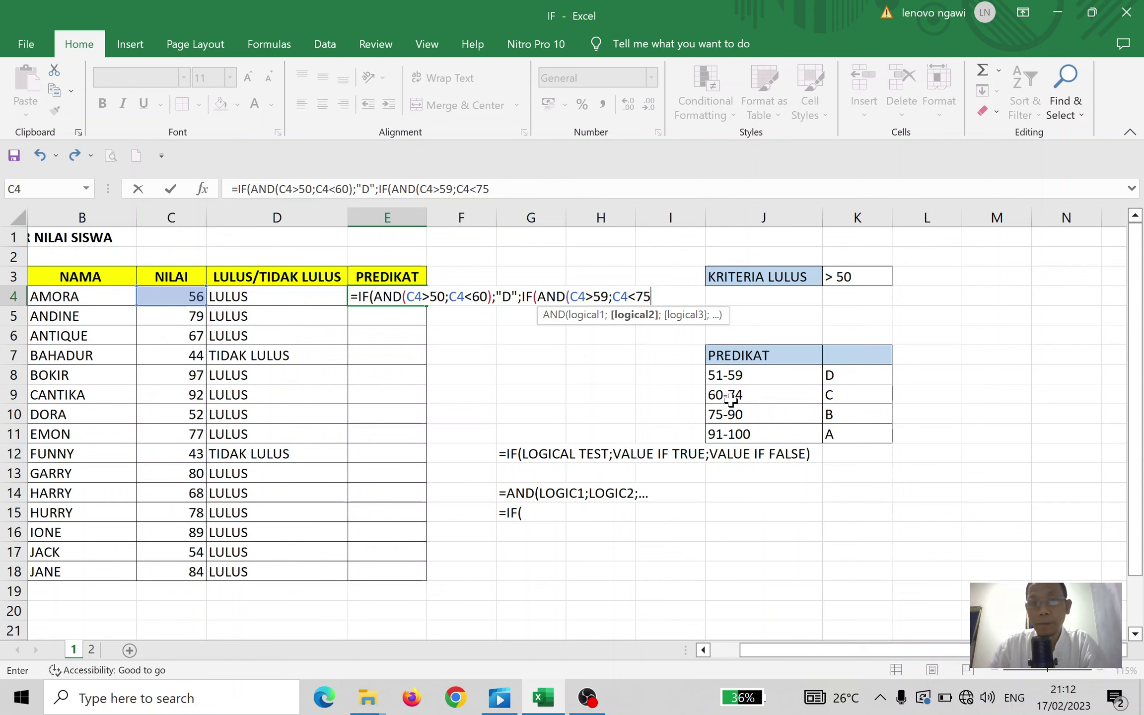
{"action": "type", "text": ")"}
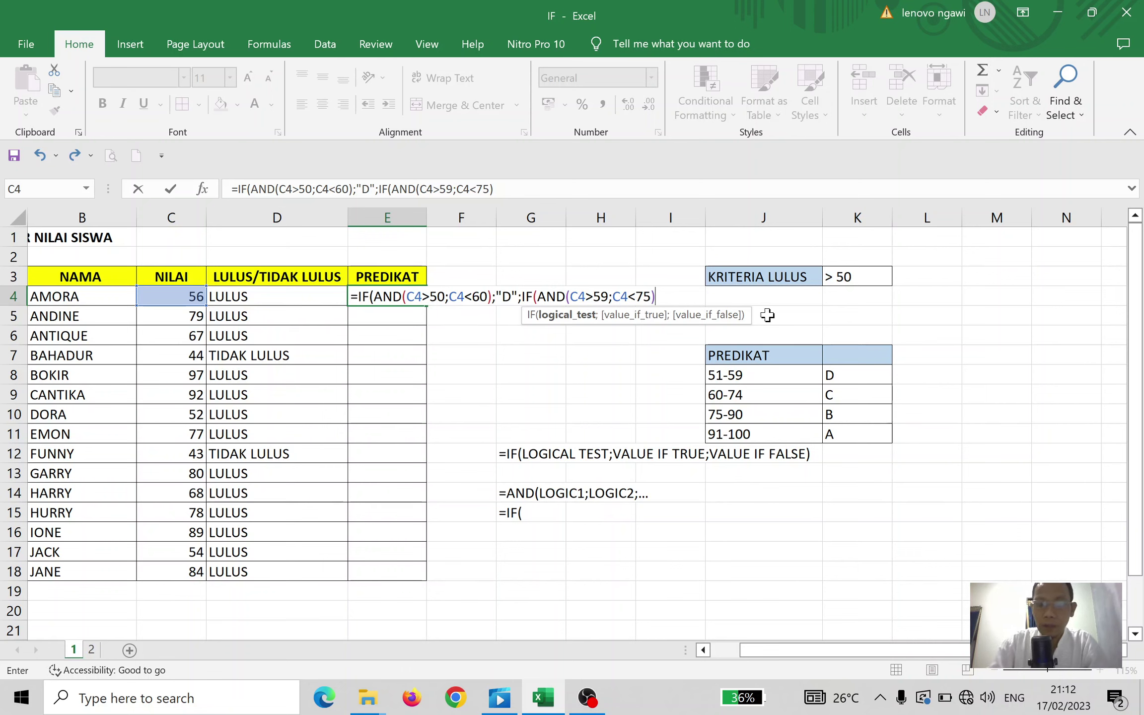
{"action": "type", "text": ";"}
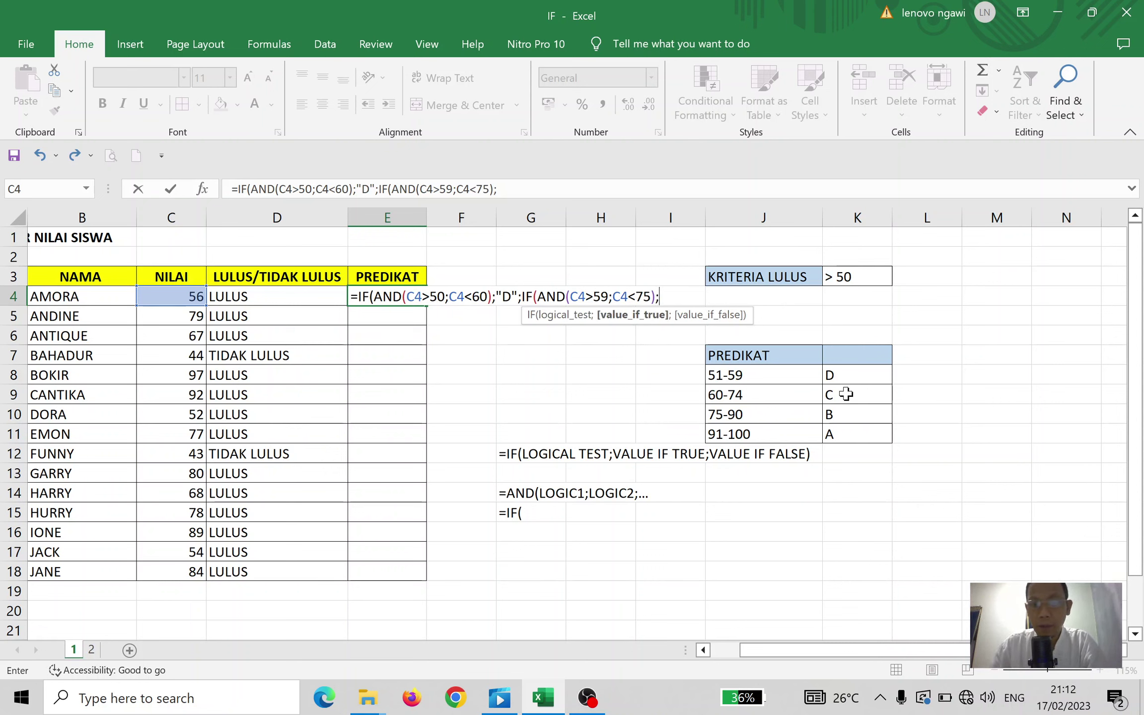
{"action": "type", "text": "\"C\""}
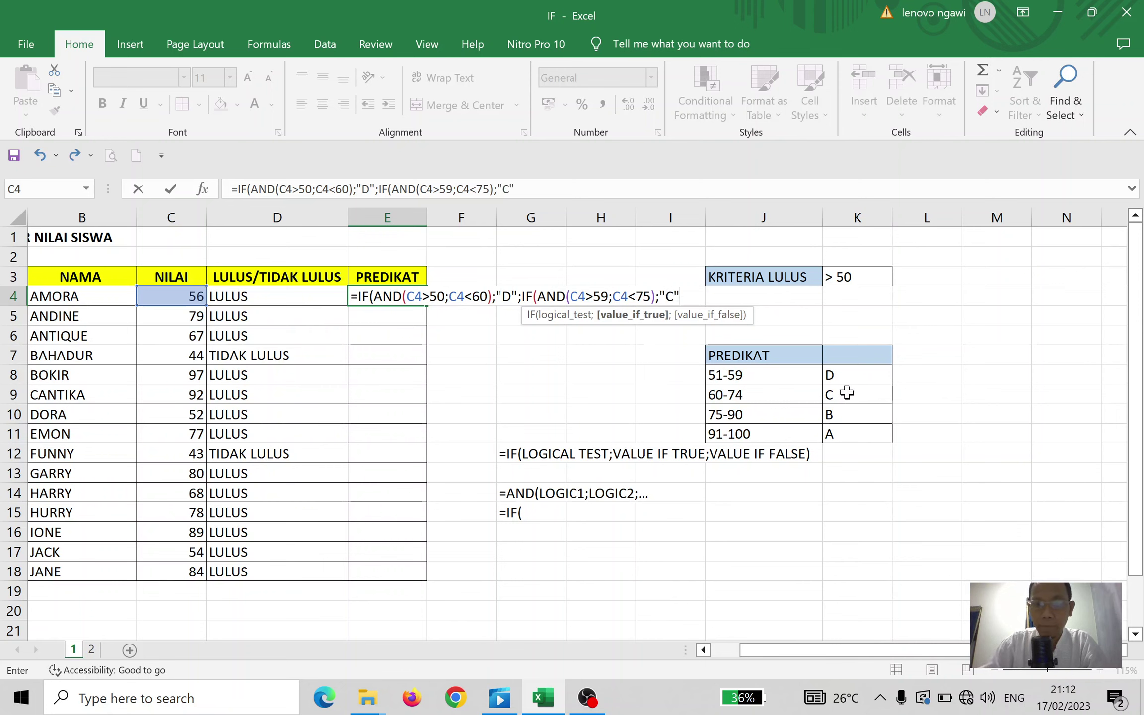
Nest a third condition in the E4 formula as the false value: IF(AND(C4>74;C4<91);"B" for scores from 75 to 90
{"action": "type", "text": ";"}
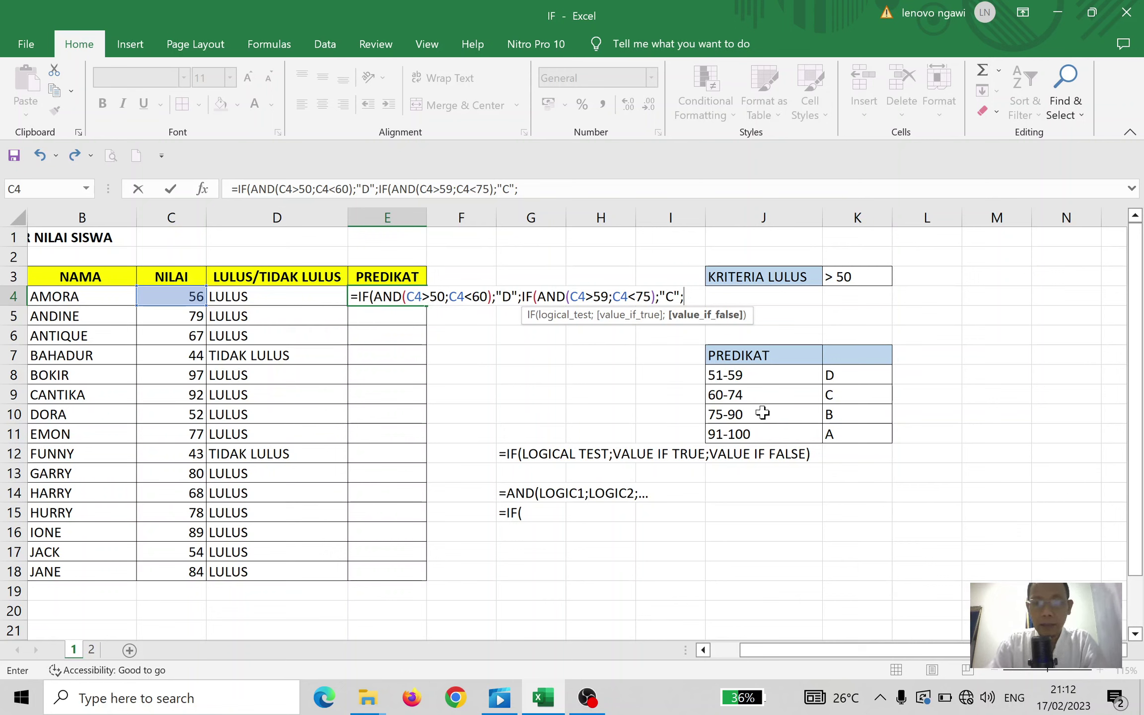
{"action": "type", "text": "IF"}
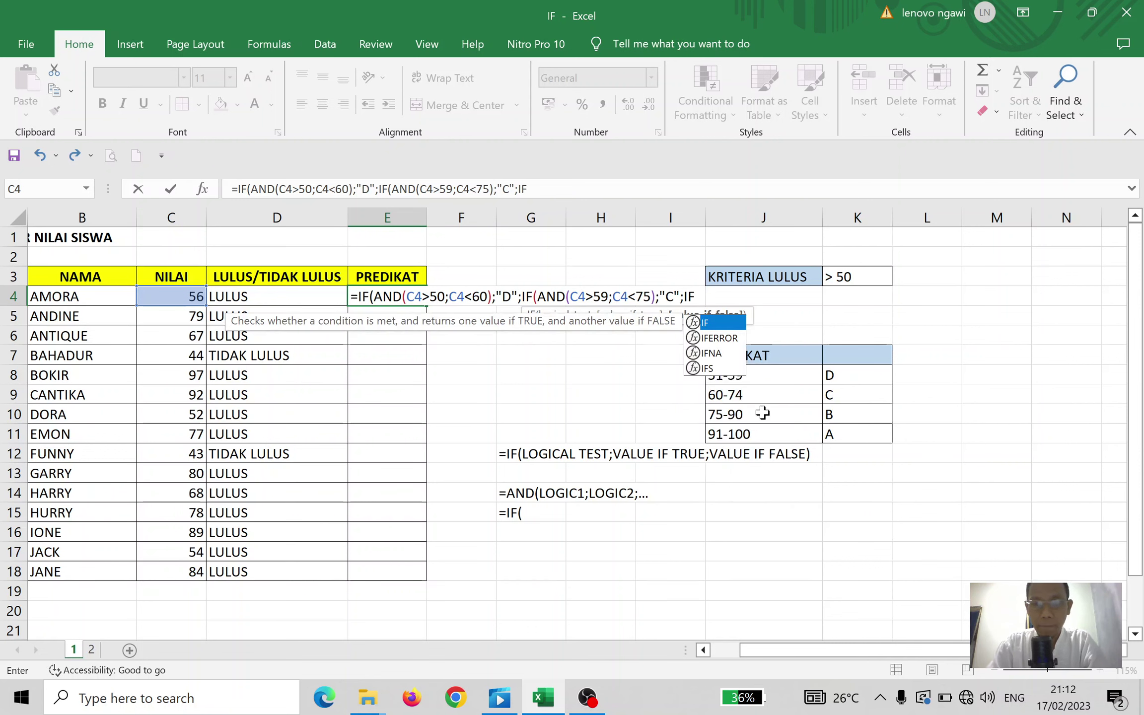
{"action": "type", "text": "(AND"}
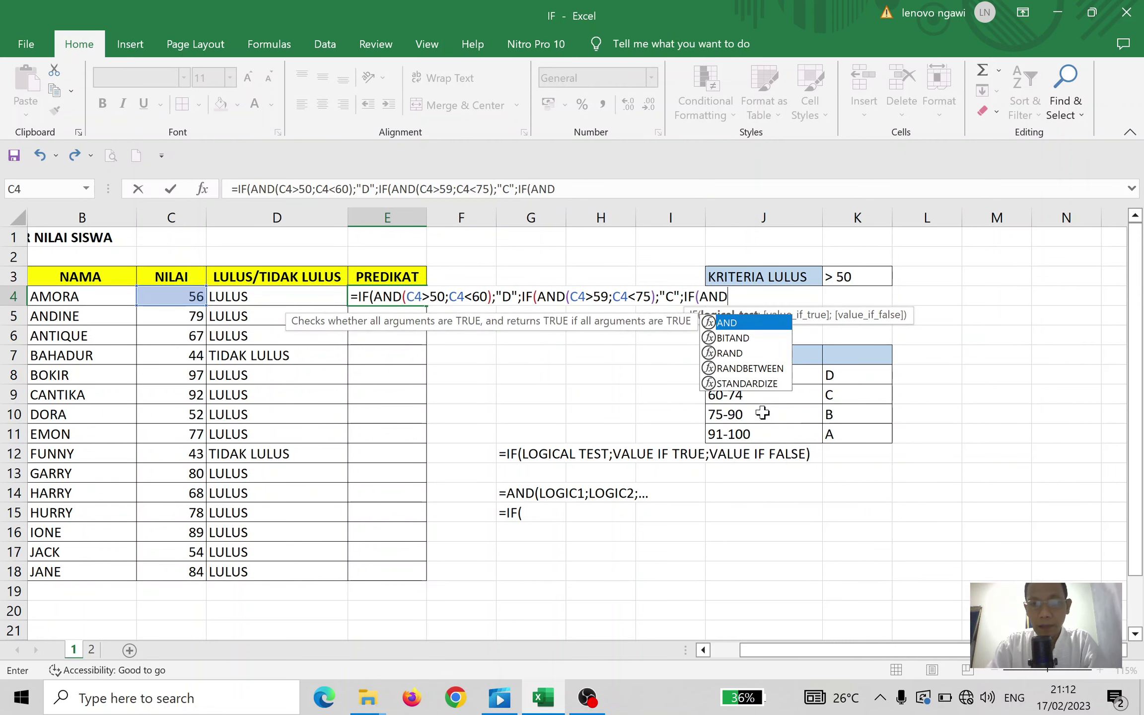
{"action": "type", "text": "("}
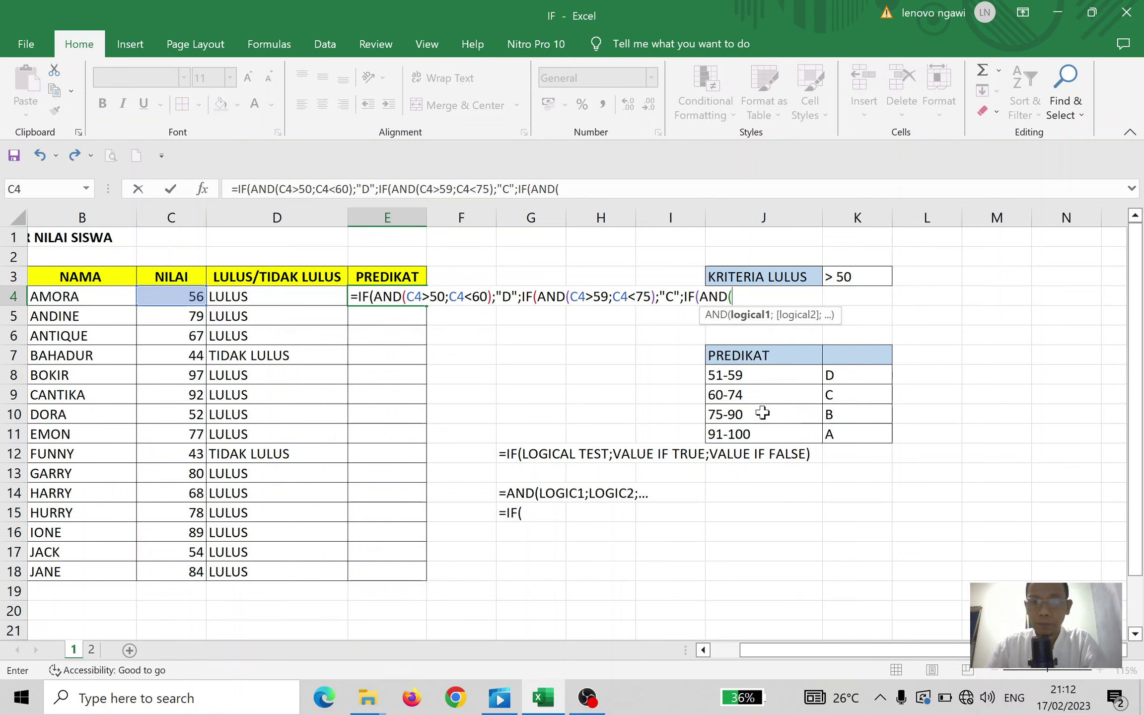
{"action": "left_click", "coordinate": [175, 293]}
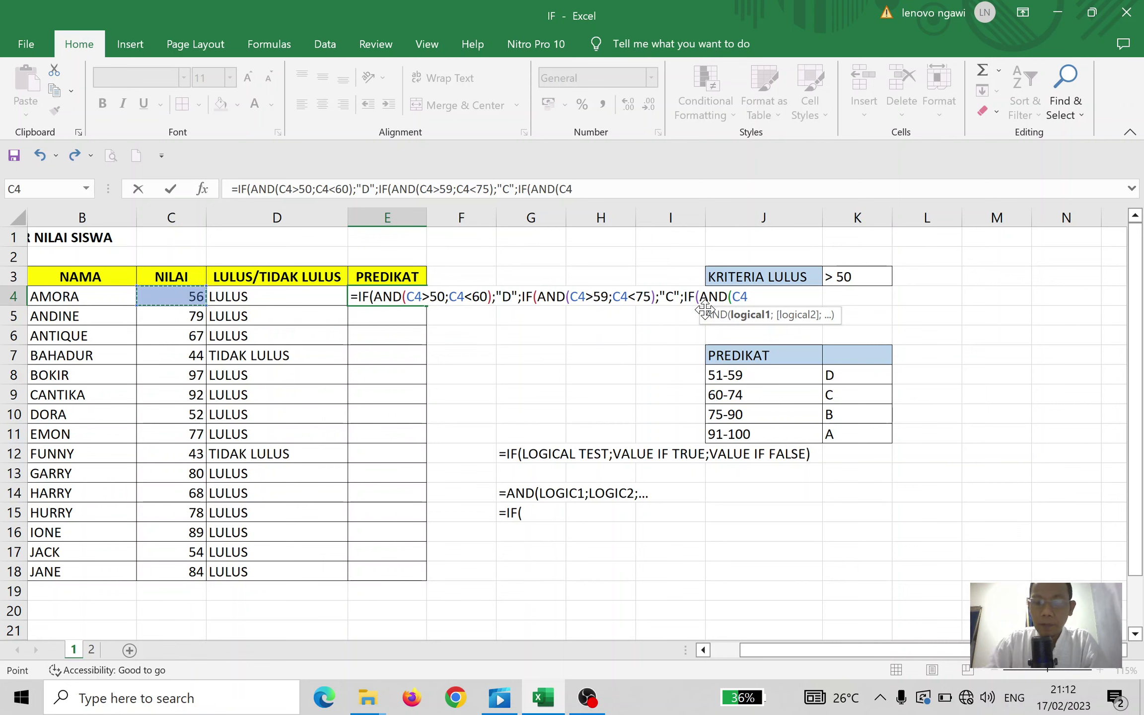
{"action": "type", "text": ">"}
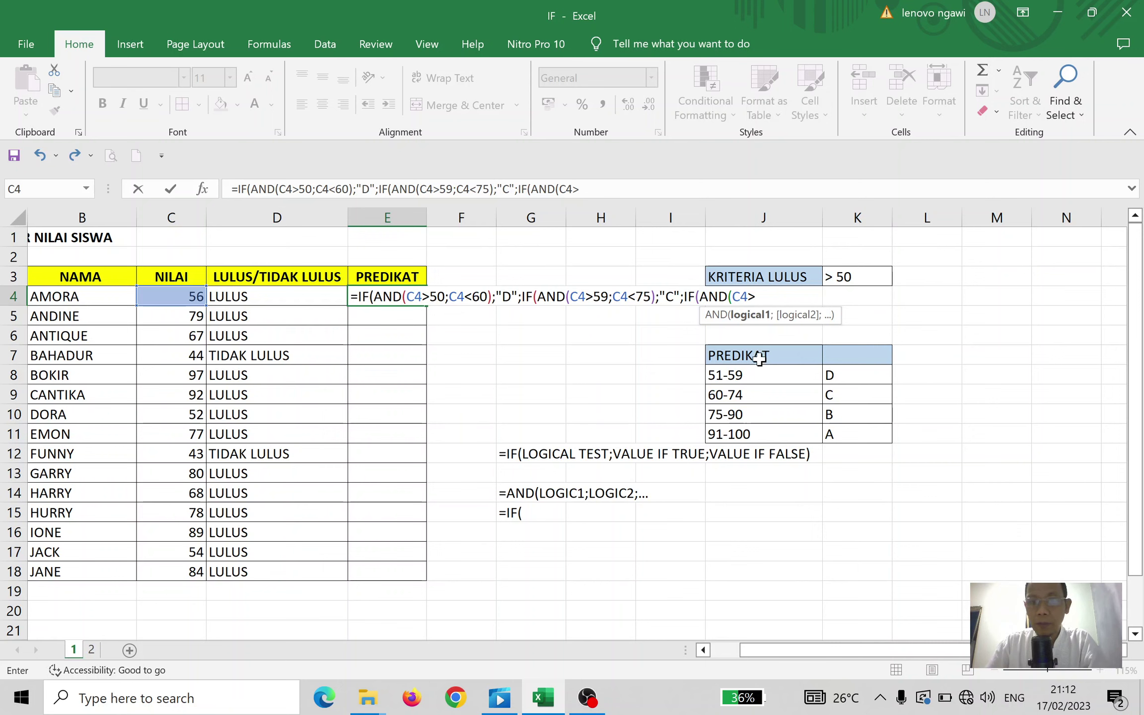
{"action": "type", "text": "7"}
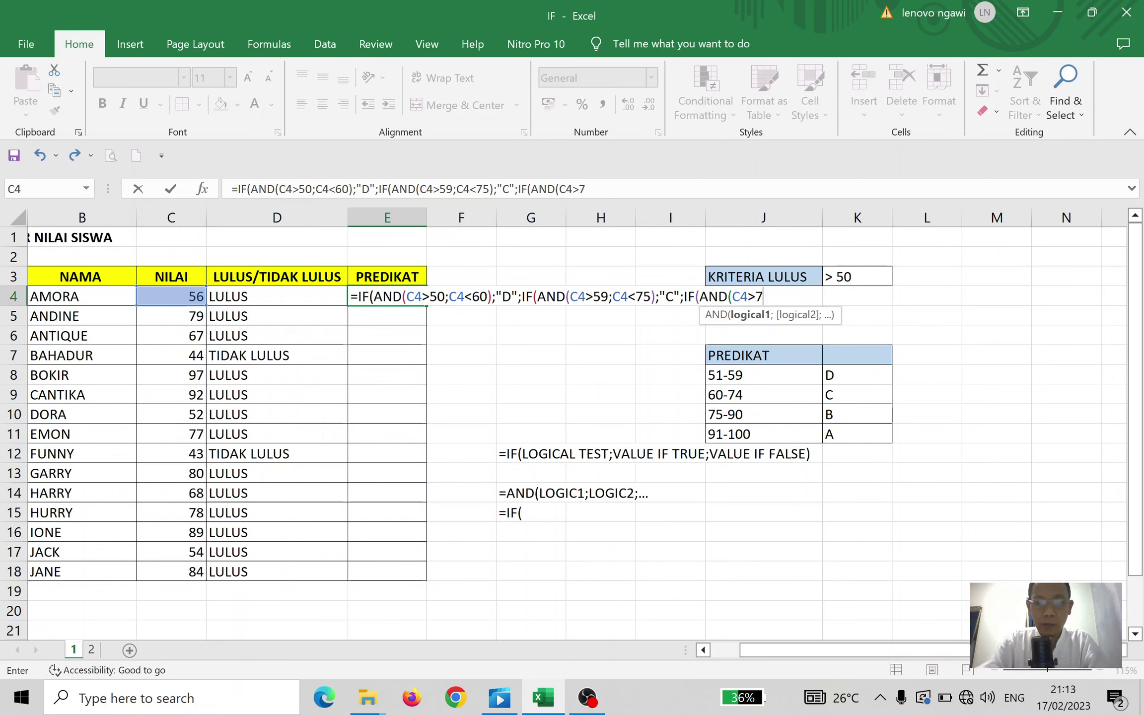
{"action": "type", "text": "4;"}
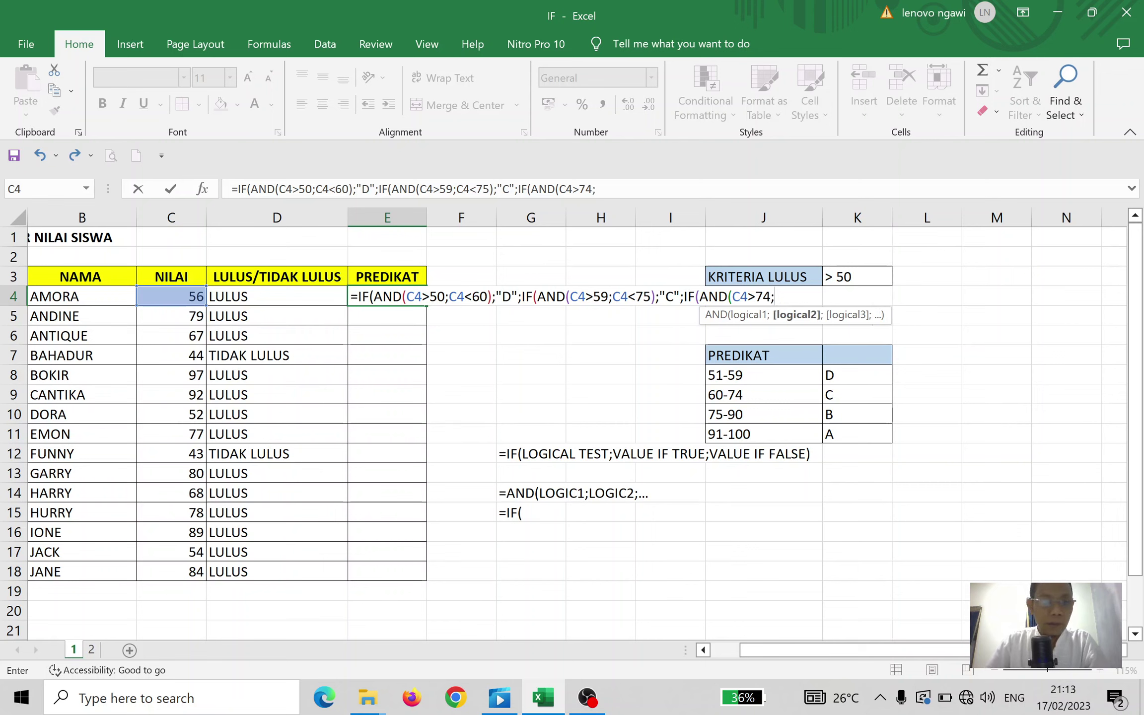
{"action": "left_click", "coordinate": [175, 295]}
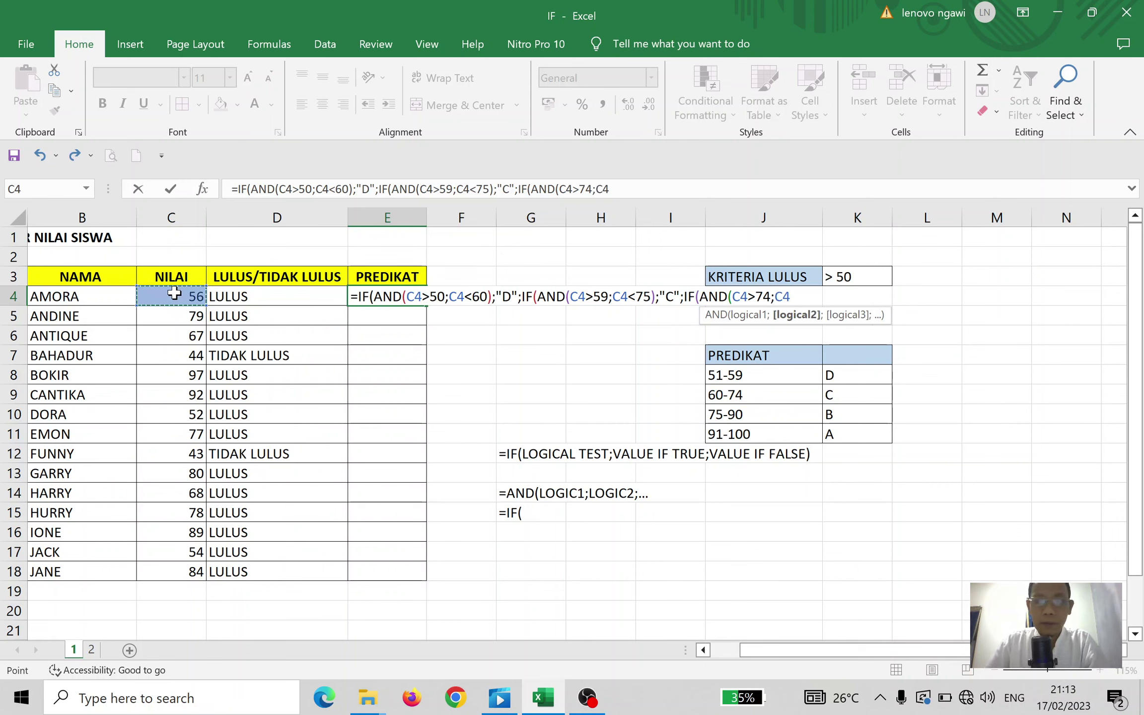
{"action": "type", "text": "<"}
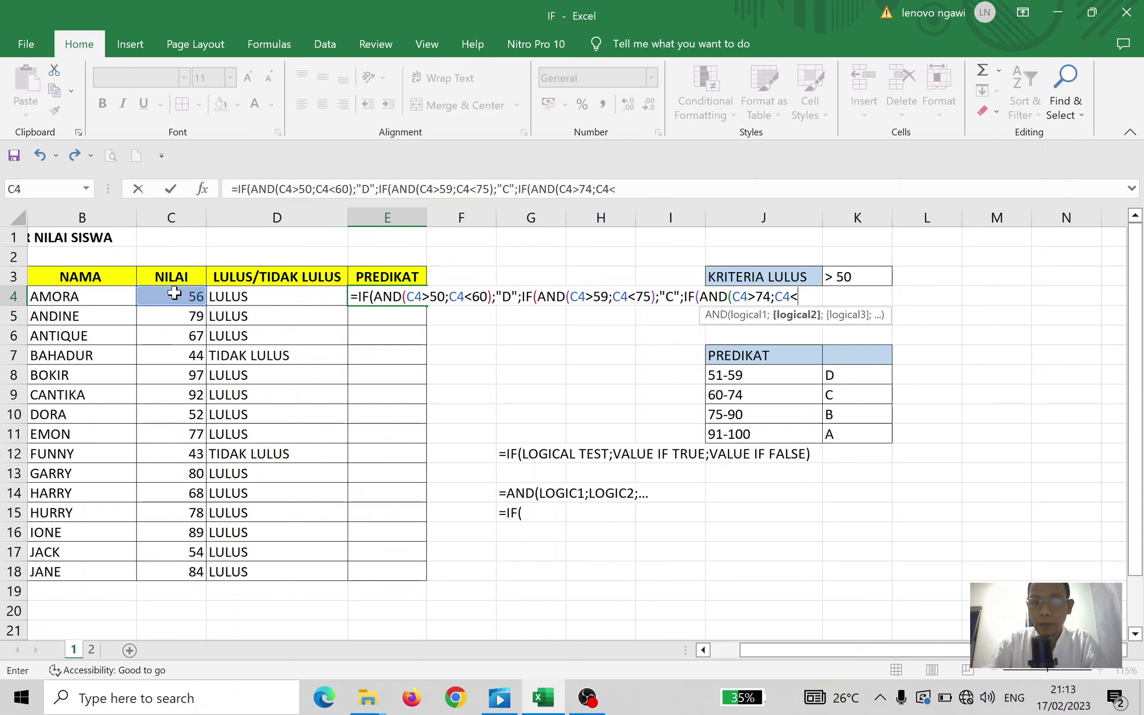
{"action": "type", "text": "9"}
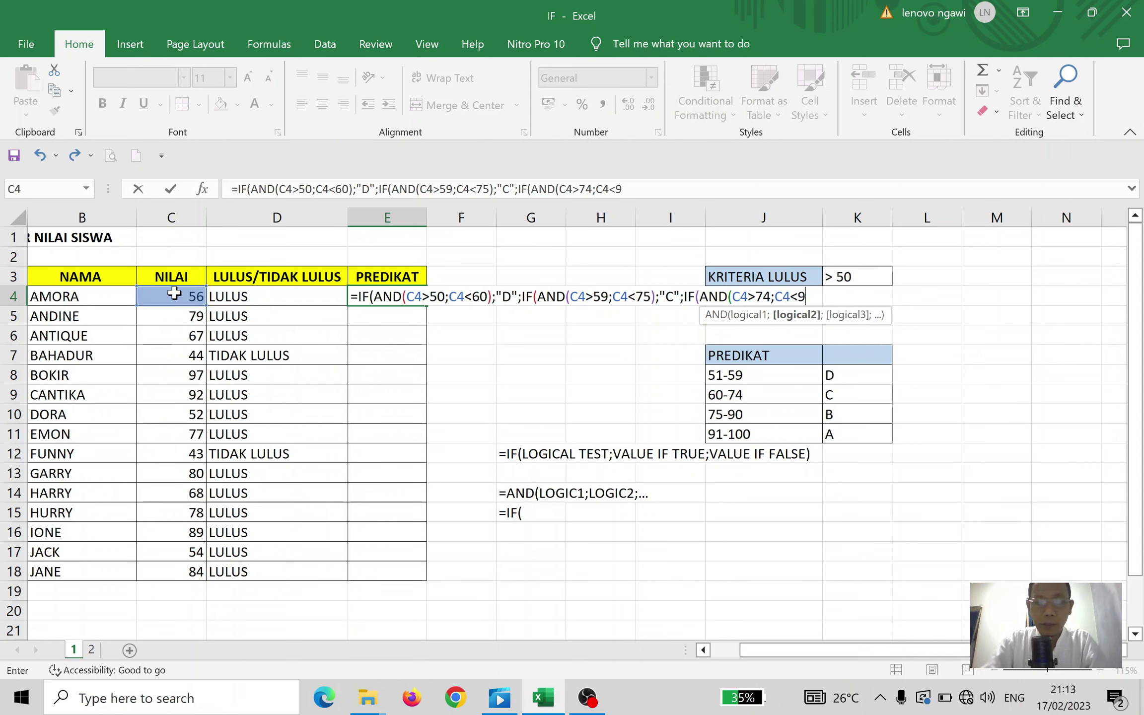
{"action": "type", "text": "1);"}
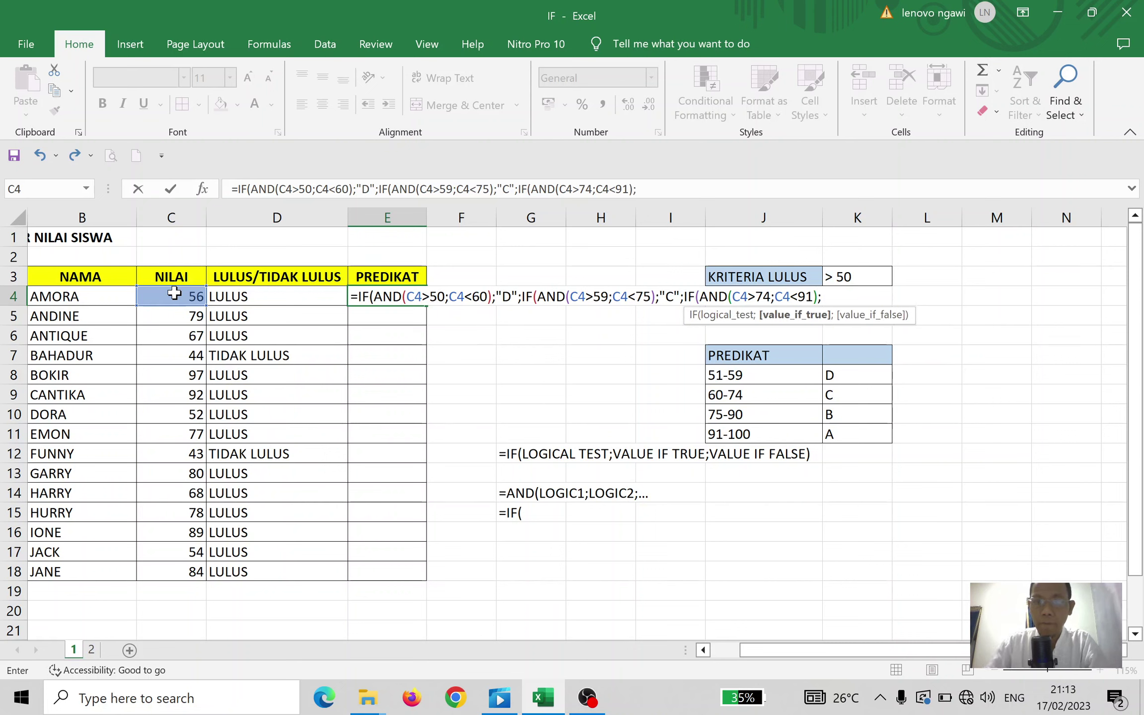
{"action": "type", "text": "\""}
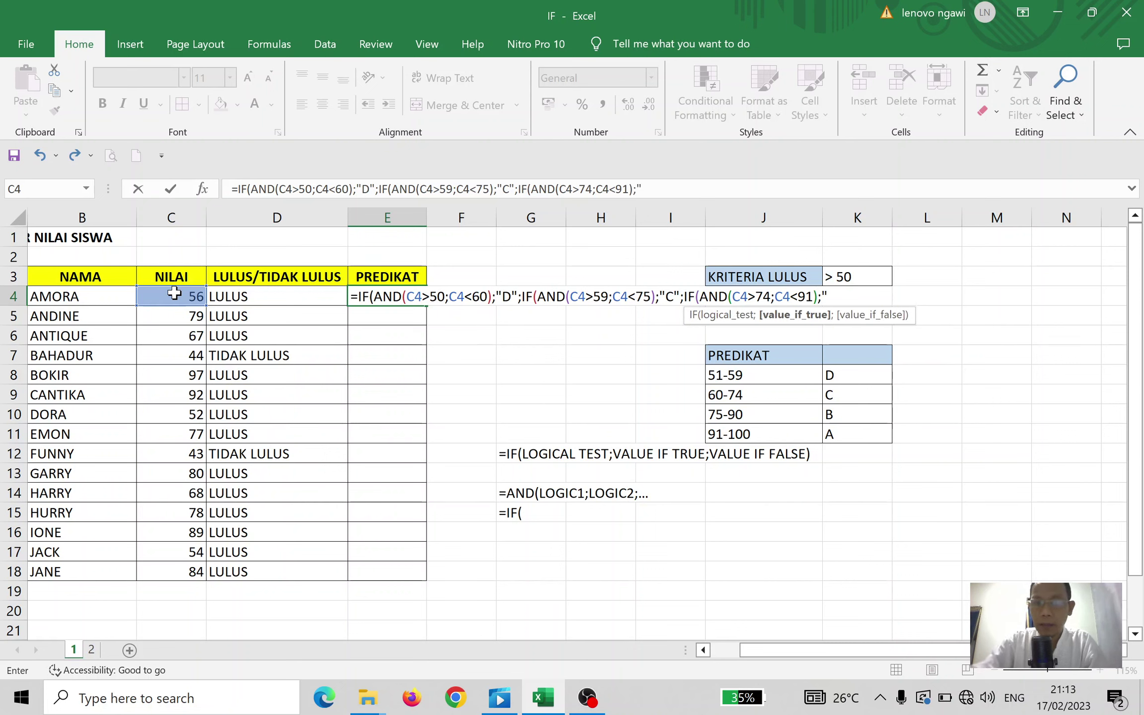
{"action": "type", "text": "B"}
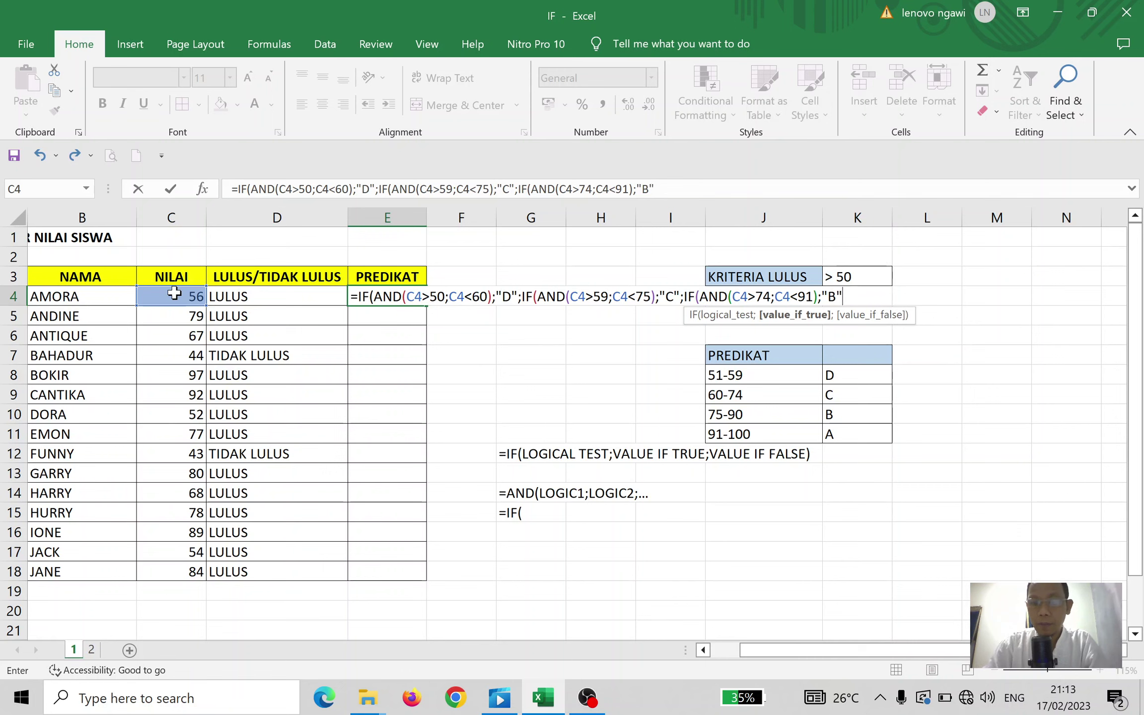
Nest a fourth condition in the E4 formula, IF(AND(C4>90;C4<101);"A";"E", grading scores from 91 to 100 as A and all others as E
{"action": "type", "text": "\";"}
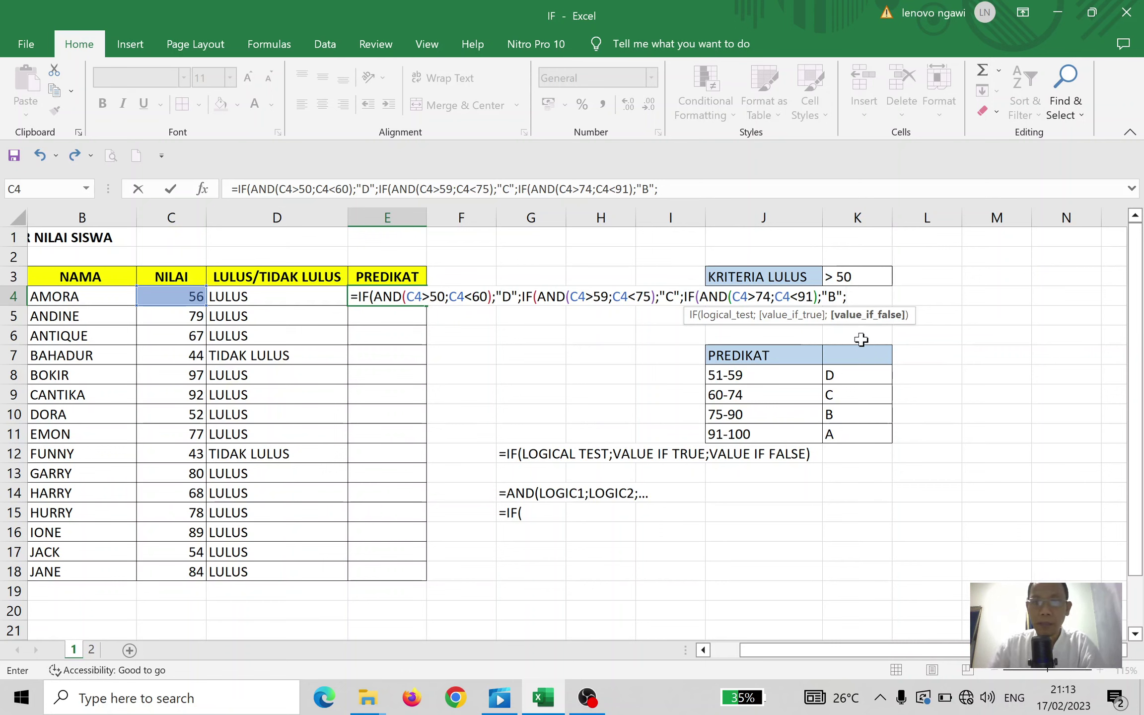
{"action": "type", "text": "IF("}
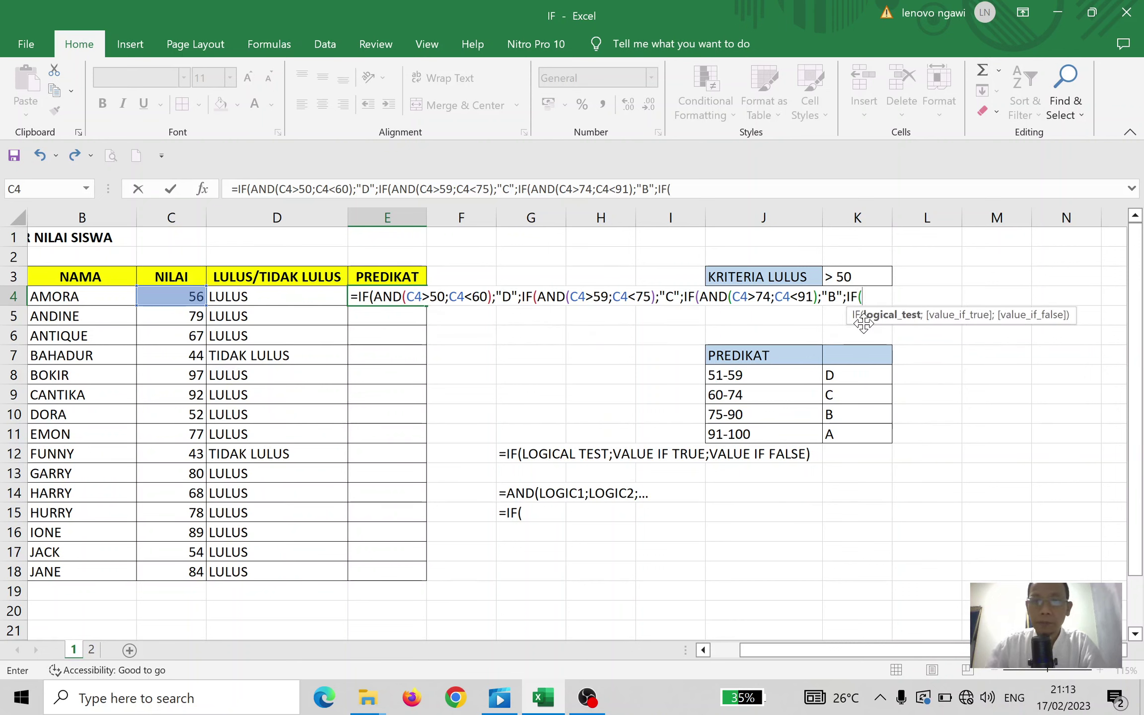
{"action": "type", "text": "AND"}
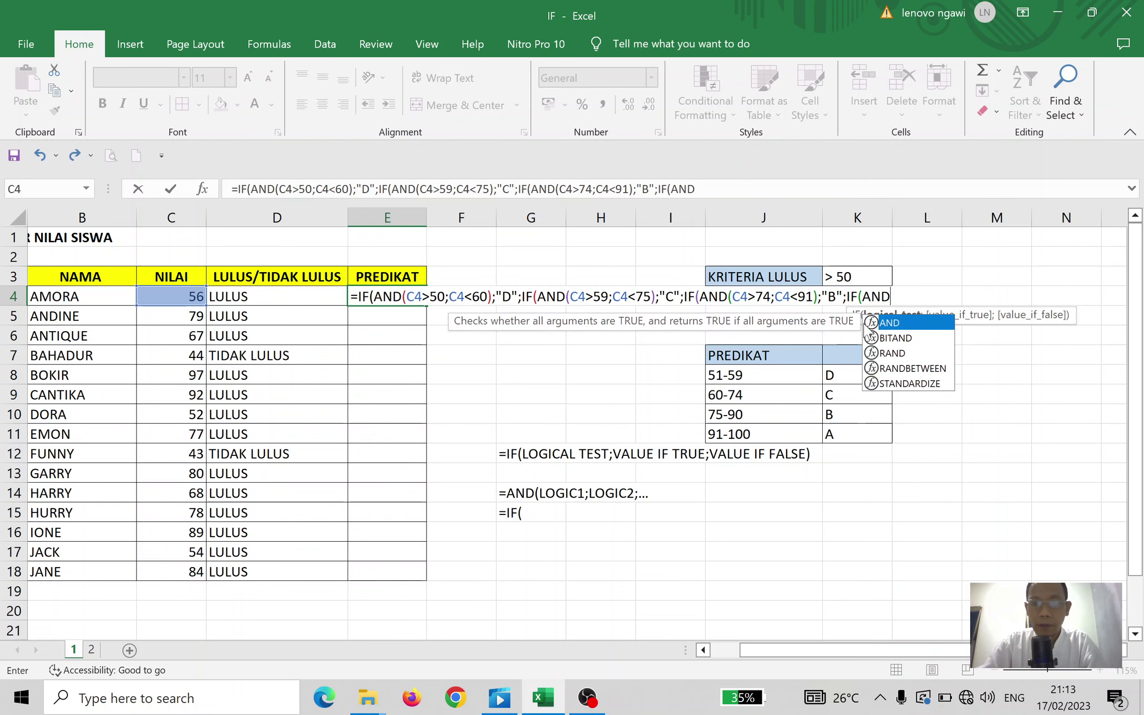
{"action": "type", "text": "("}
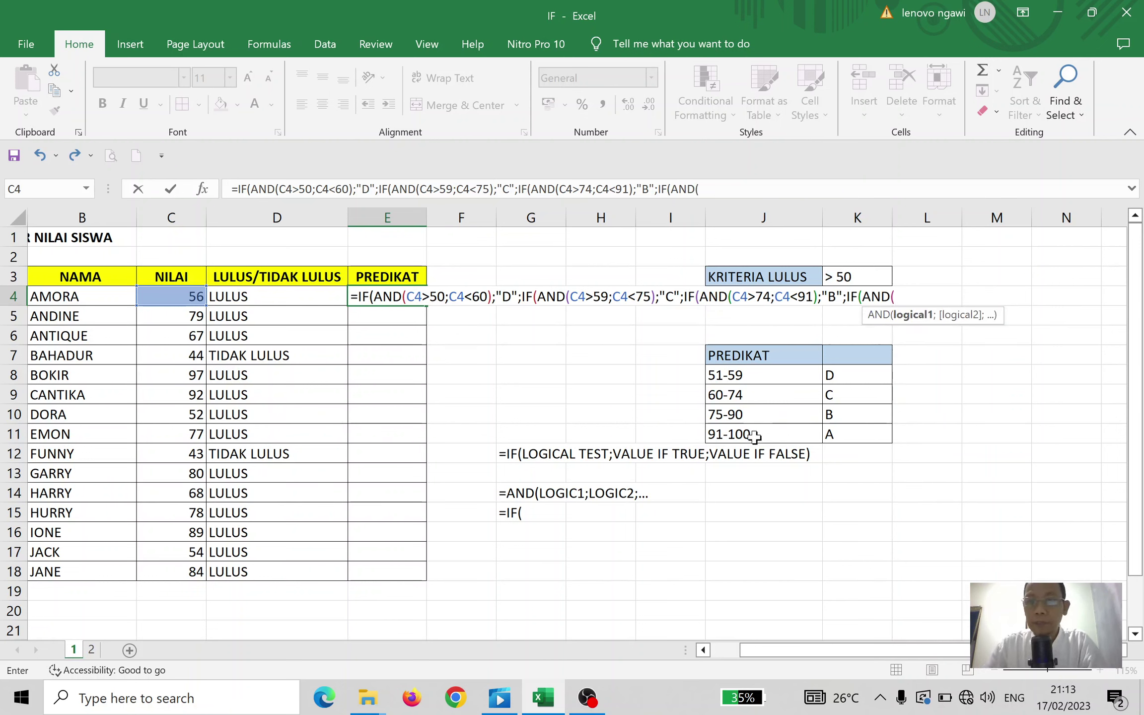
{"action": "left_click", "coordinate": [172, 296]}
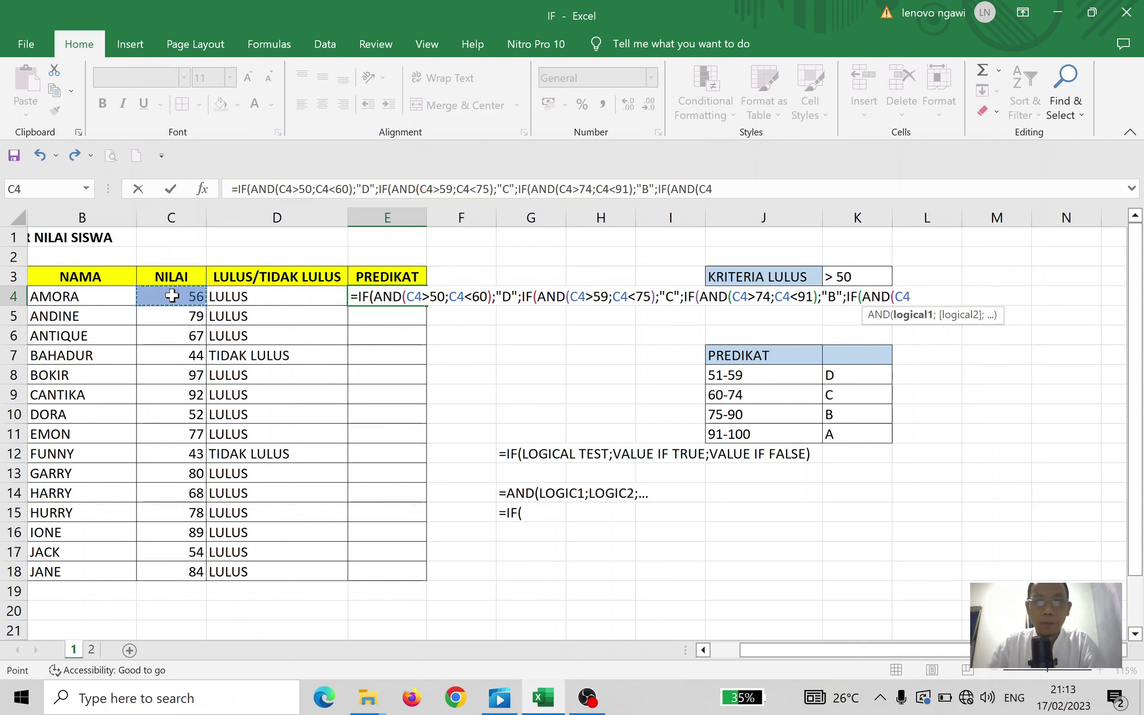
{"action": "type", "text": ">"}
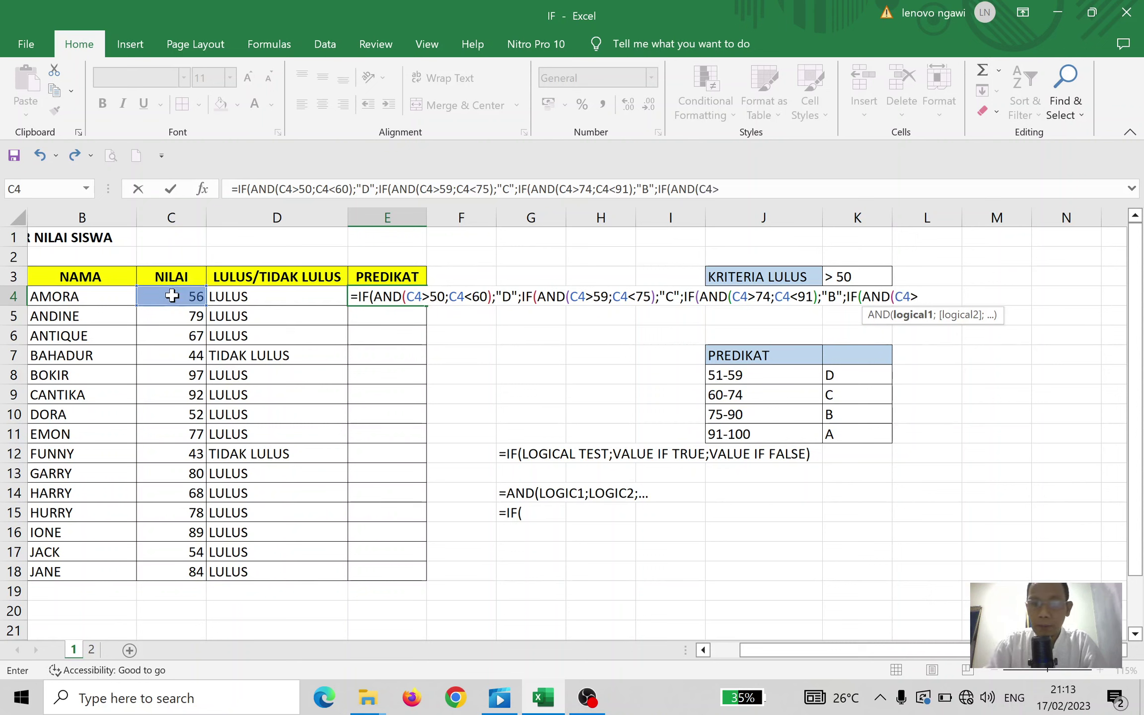
{"action": "type", "text": "90"}
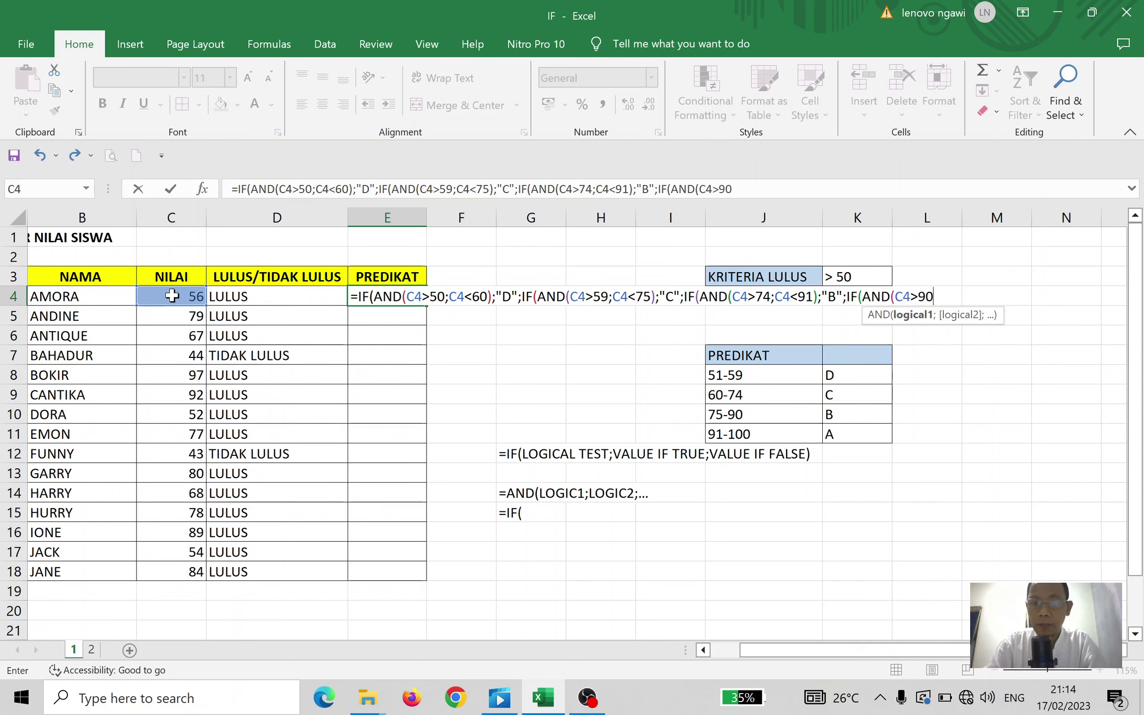
{"action": "type", "text": ";C4"}
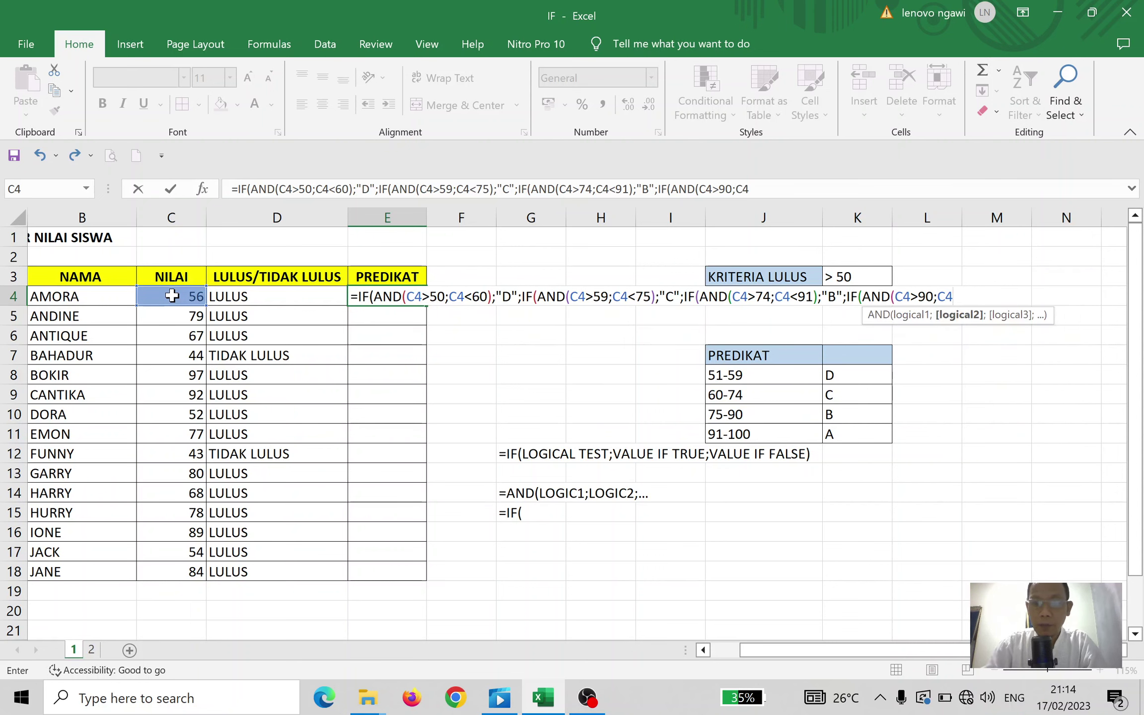
{"action": "type", "text": "<"}
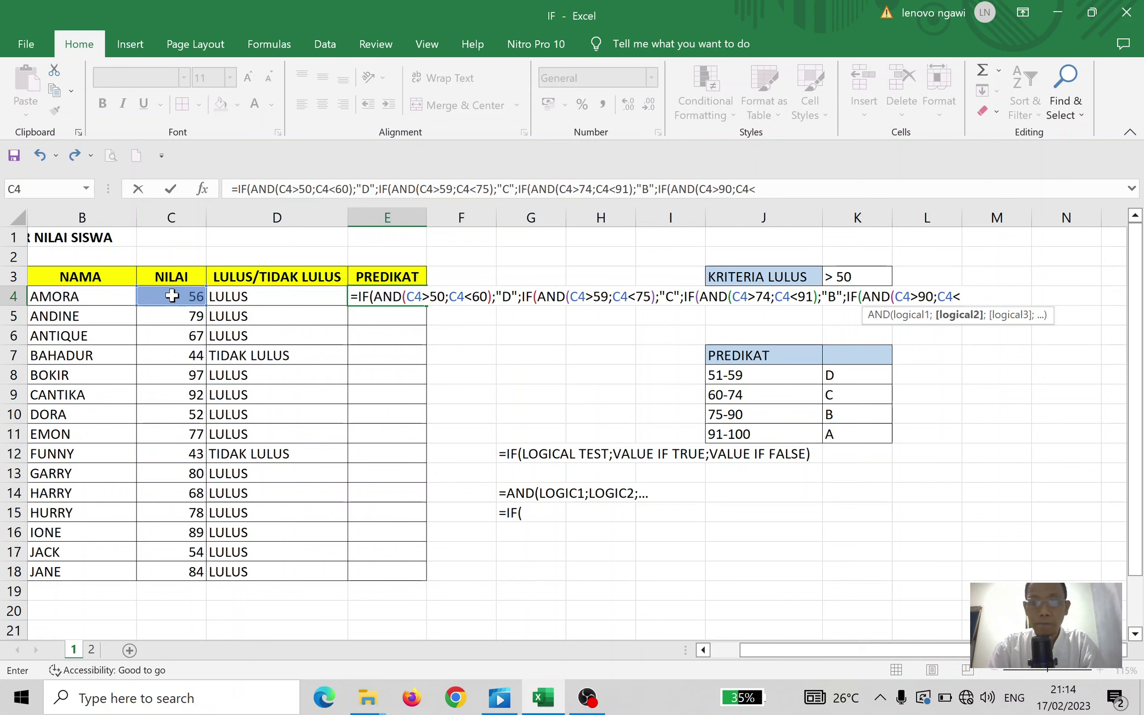
{"action": "type", "text": "101"}
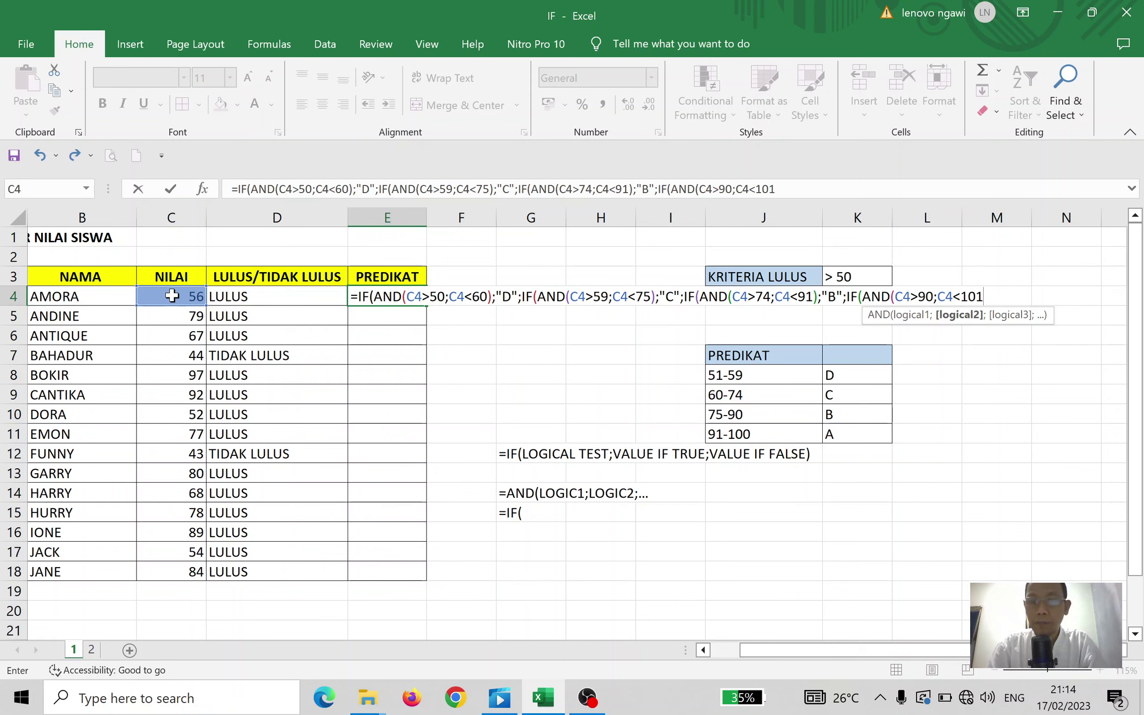
{"action": "type", "text": ");"}
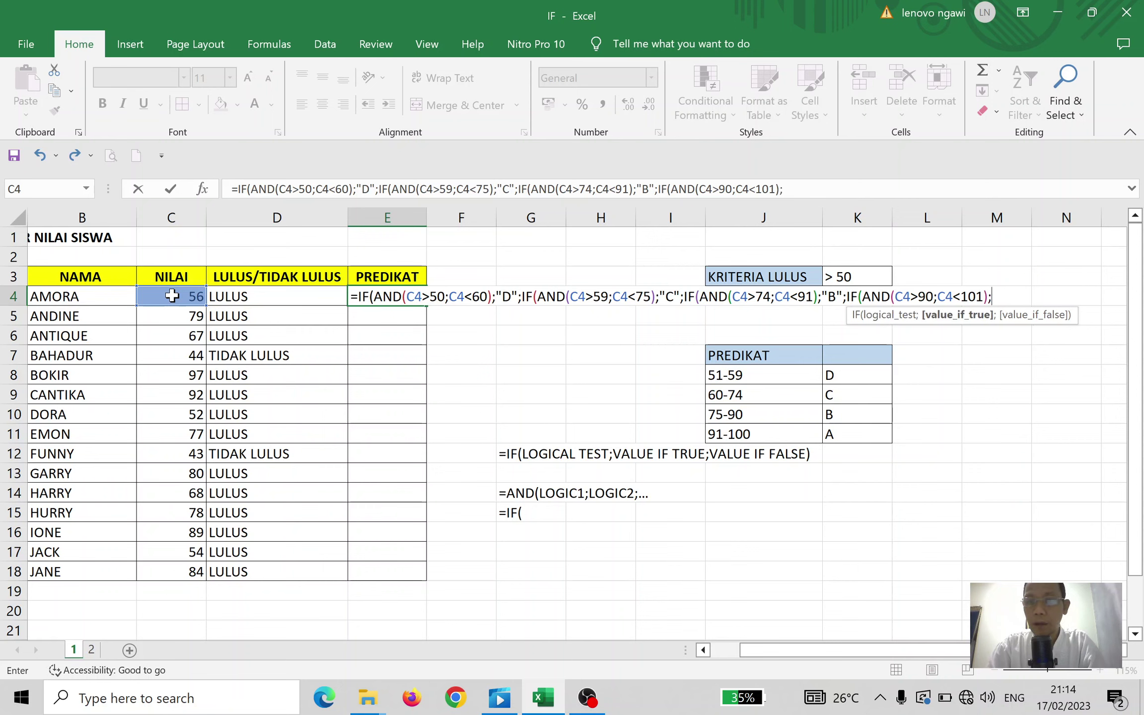
{"action": "type", "text": "\"A\";\"E"}
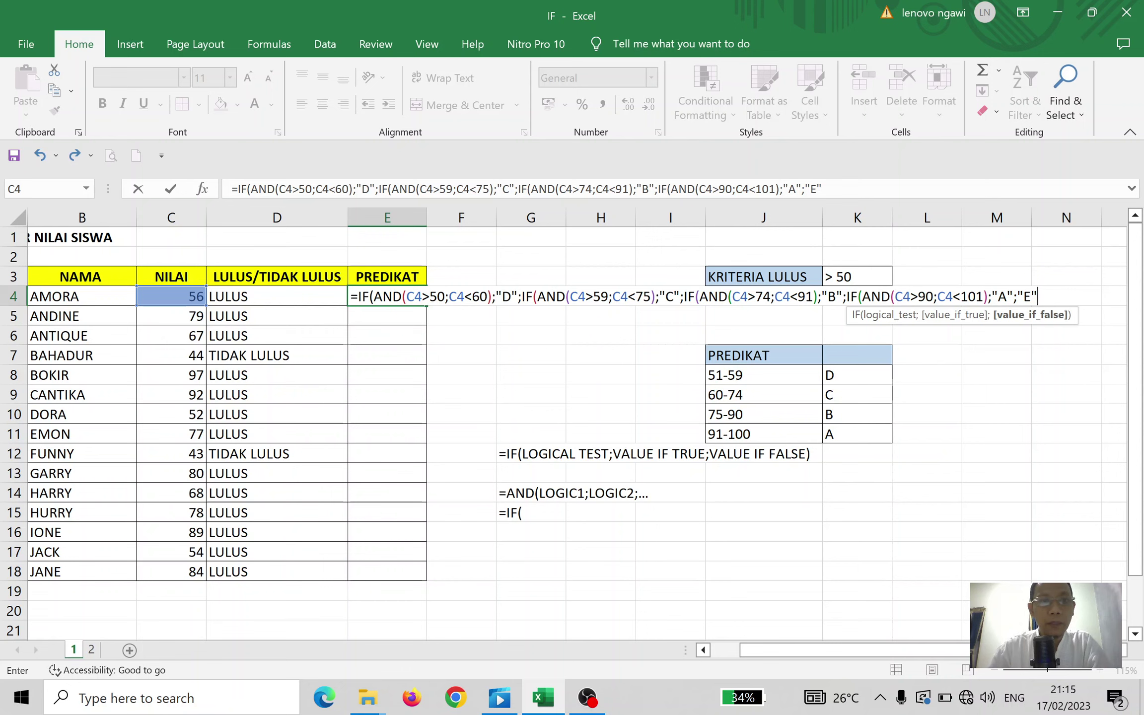
Close the four nested IFs with )))) at the end of the E4 formula and enter it
{"action": "left_click", "coordinate": [286, 190]}
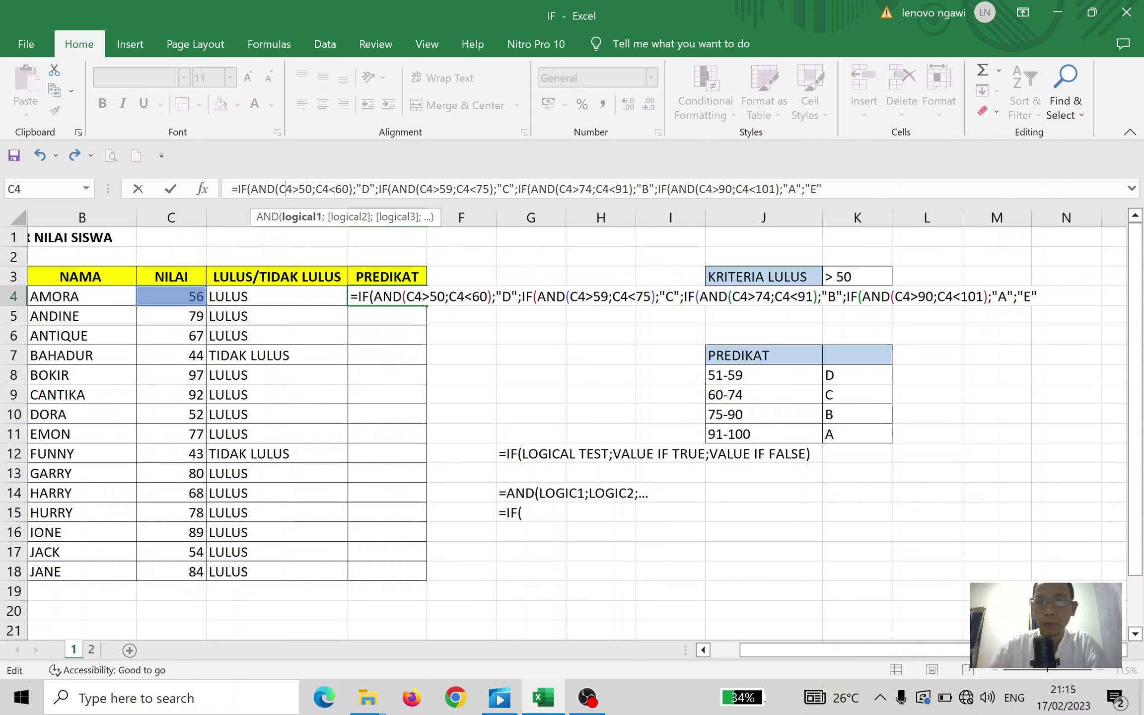
{"action": "left_click", "coordinate": [823, 189]}
{"action": "type", "text": "))))"}
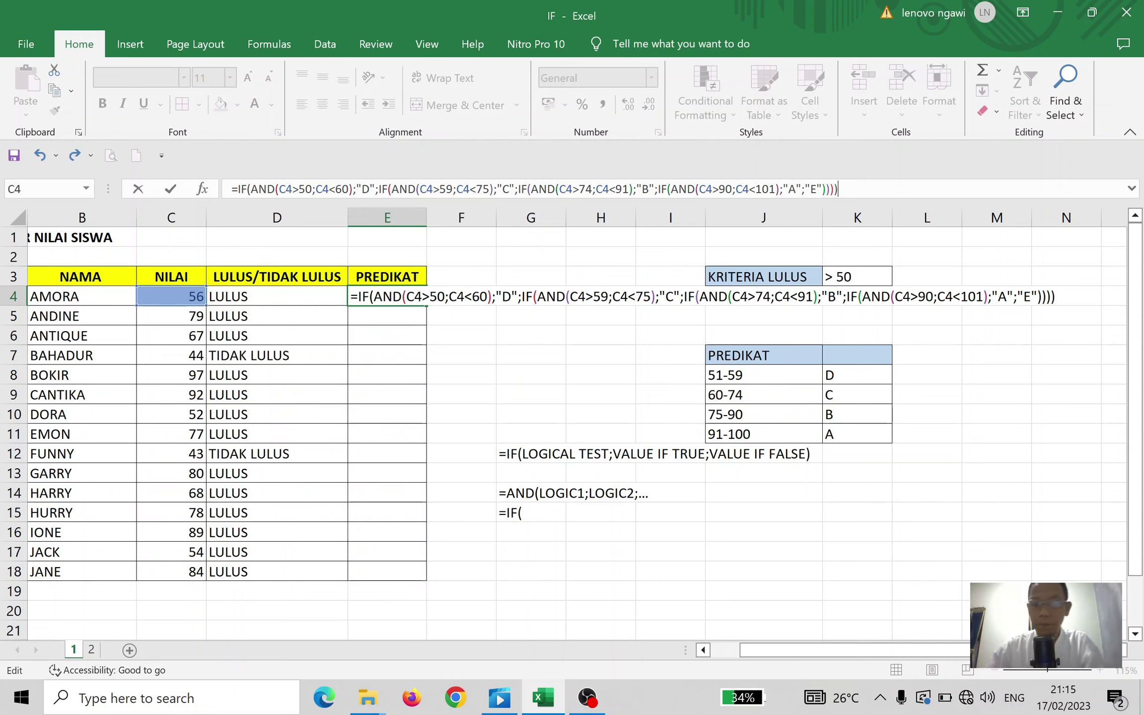
{"action": "key", "text": "Return"}
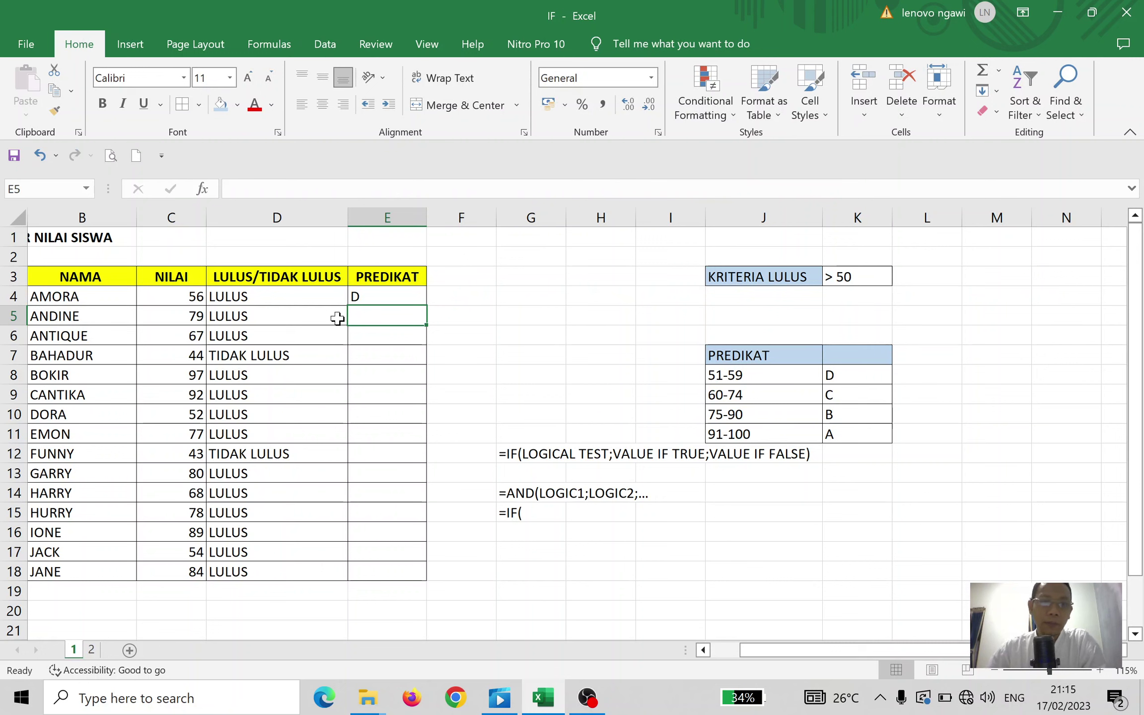
Check the grade in E4 against the score in C4 and the 51-59 range in the PREDIKAT criteria table
{"action": "left_click", "coordinate": [390, 298]}
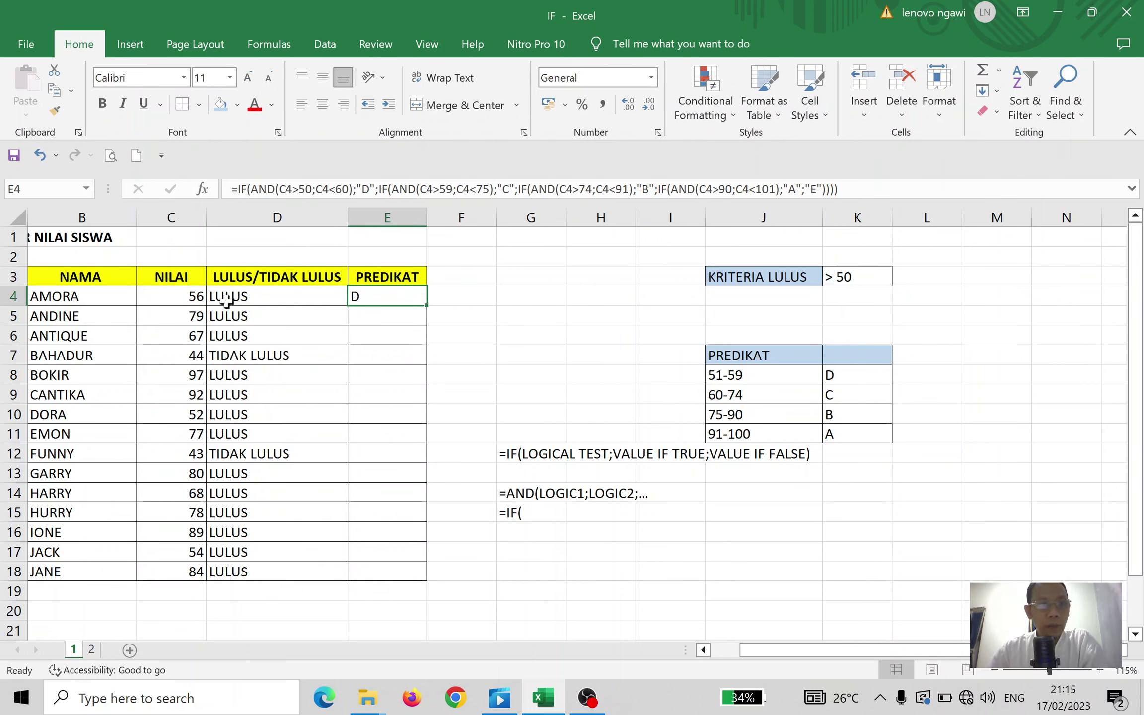
{"action": "left_click", "coordinate": [180, 303]}
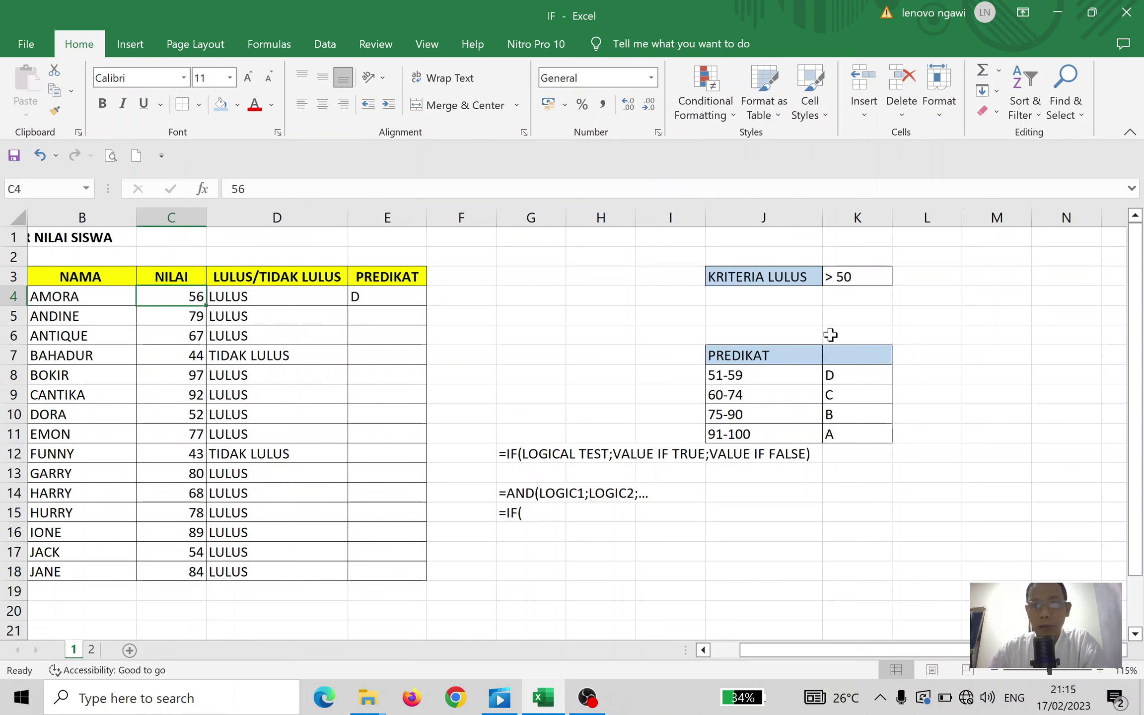
{"action": "left_click", "coordinate": [745, 377]}
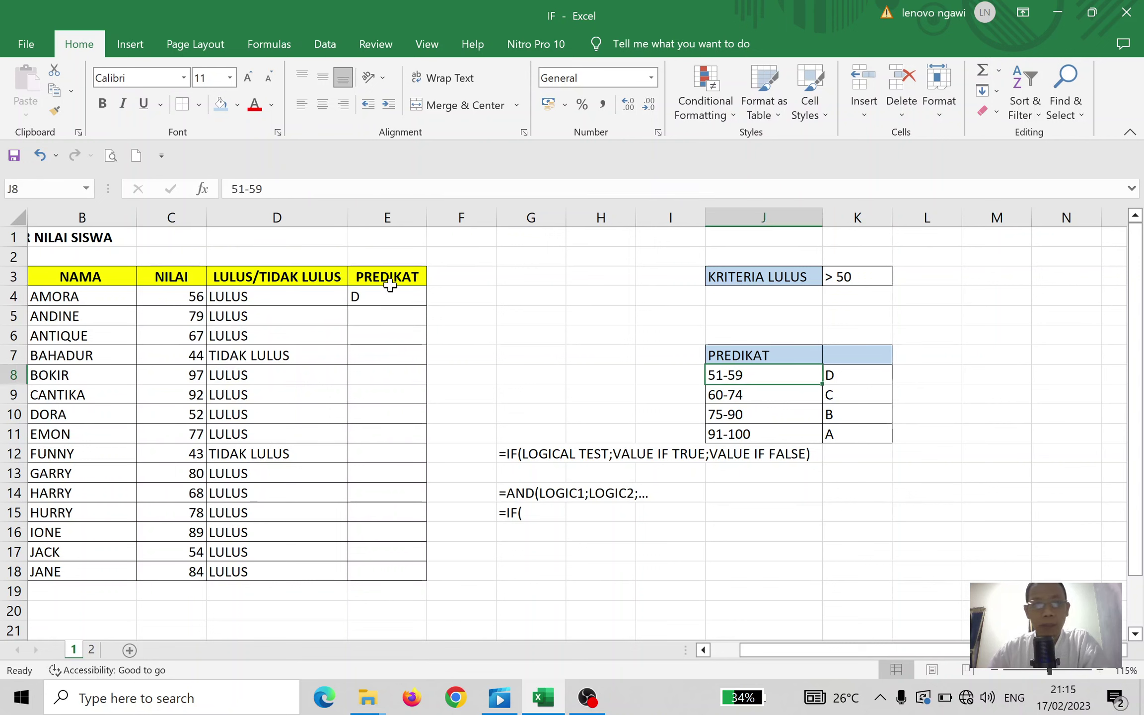
Fill the E4 grading formula down the PREDIKAT column through E18
{"action": "left_click", "coordinate": [360, 295]}
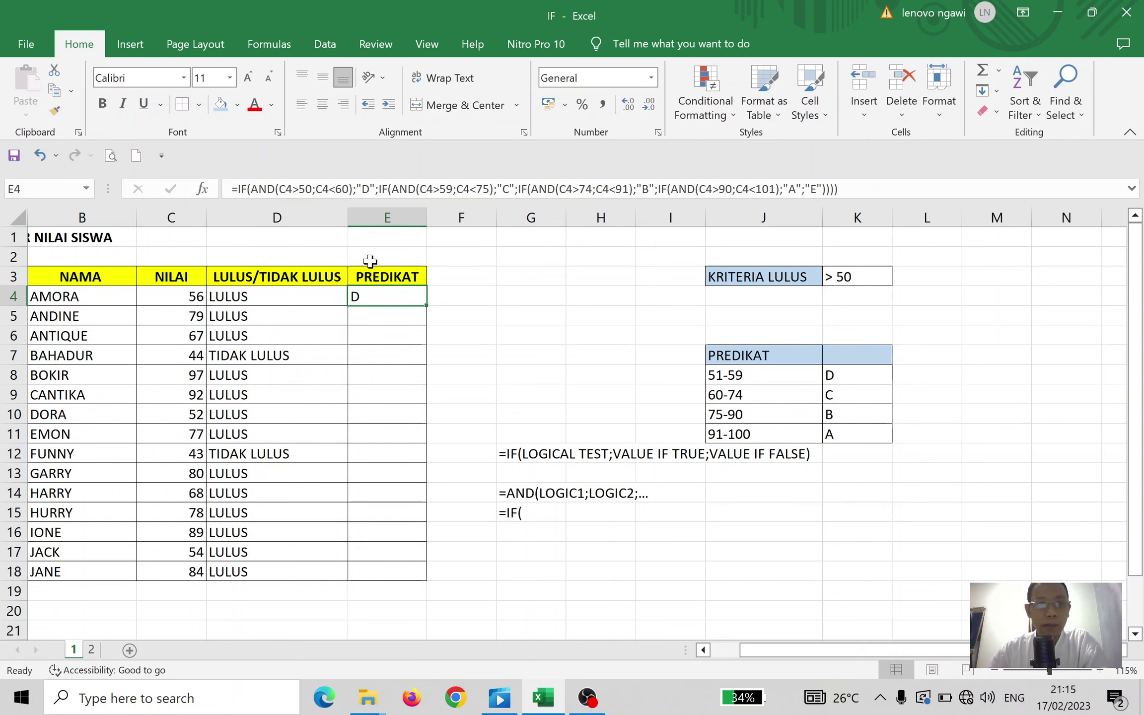
{"action": "double_click", "coordinate": [427, 306]}
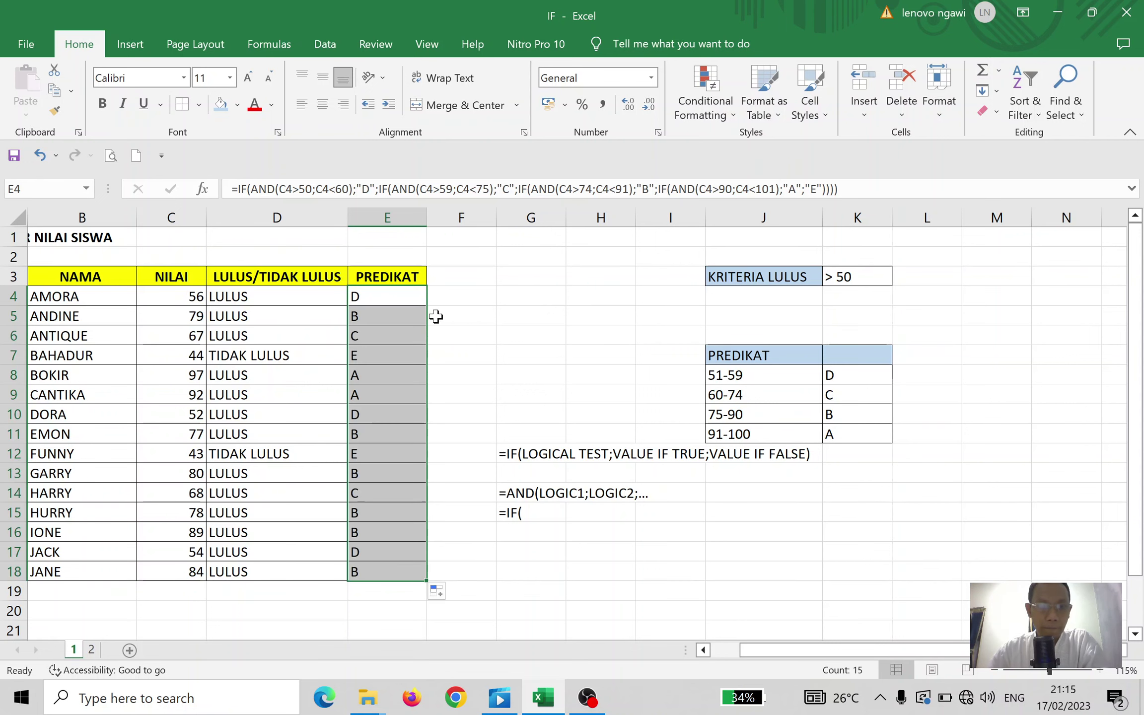
{"action": "left_click", "coordinate": [507, 378]}
Check the grades for the scores in C5 and C6 against the 75-90 and 60-74 ranges in the PREDIKAT criteria table
{"action": "left_click", "coordinate": [199, 320]}
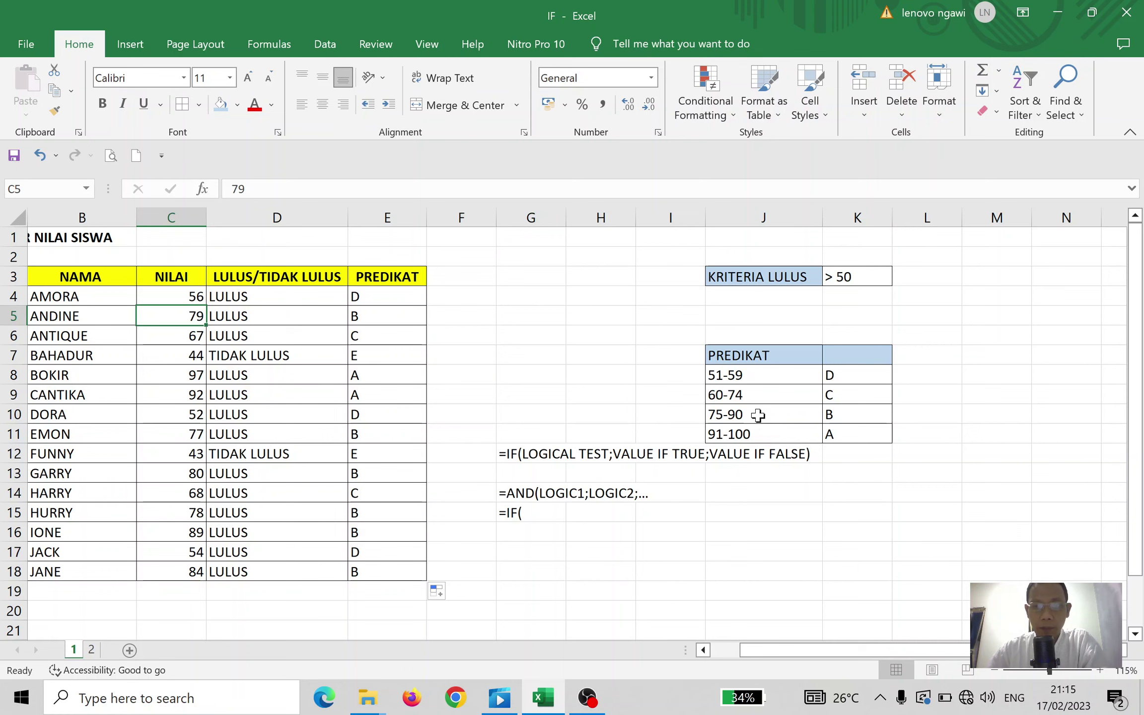
{"action": "left_click", "coordinate": [740, 416]}
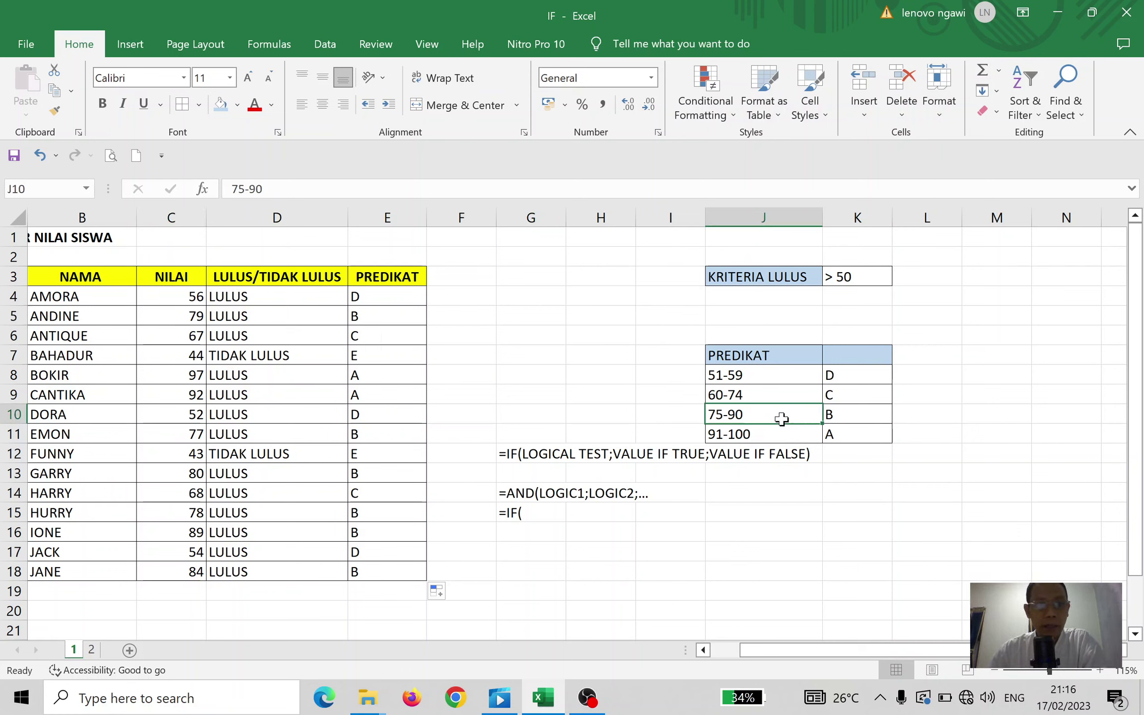
{"action": "left_click", "coordinate": [377, 335]}
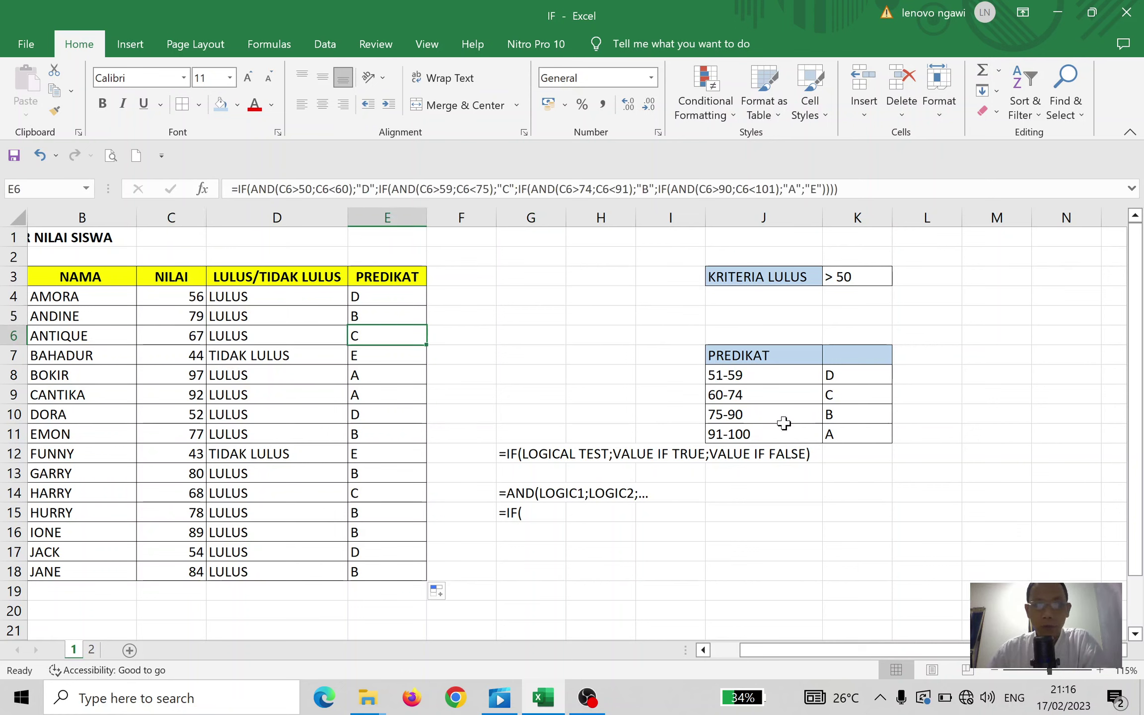
{"action": "left_click", "coordinate": [741, 397]}
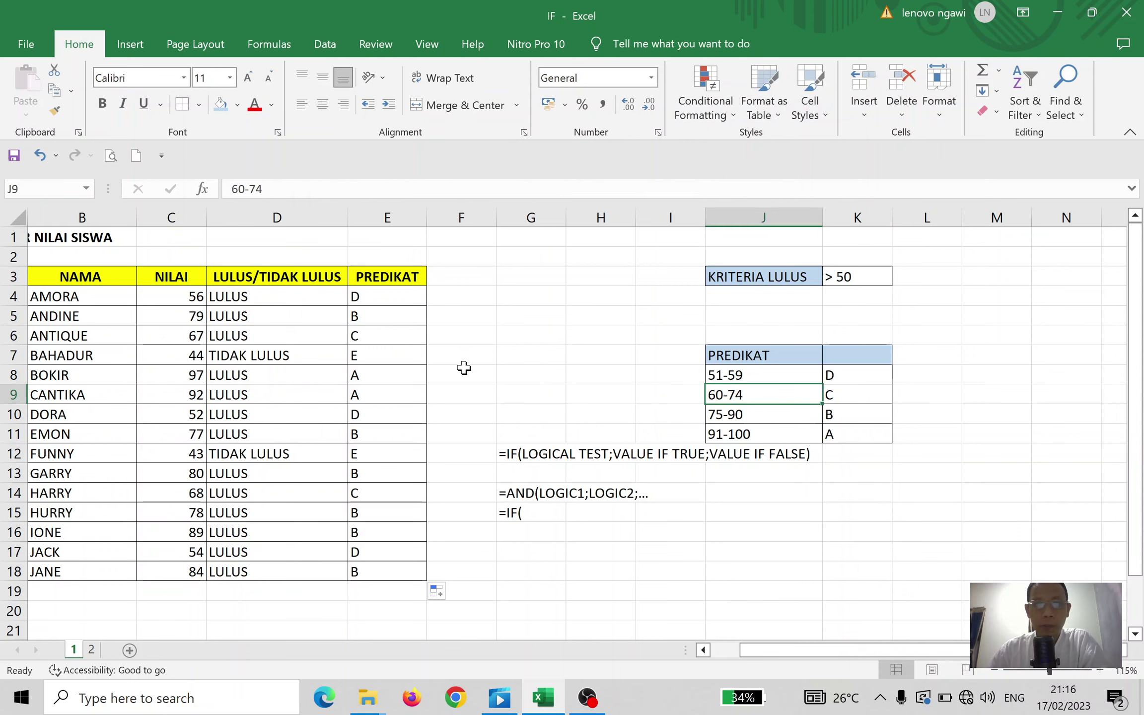
{"action": "left_click", "coordinate": [524, 412]}
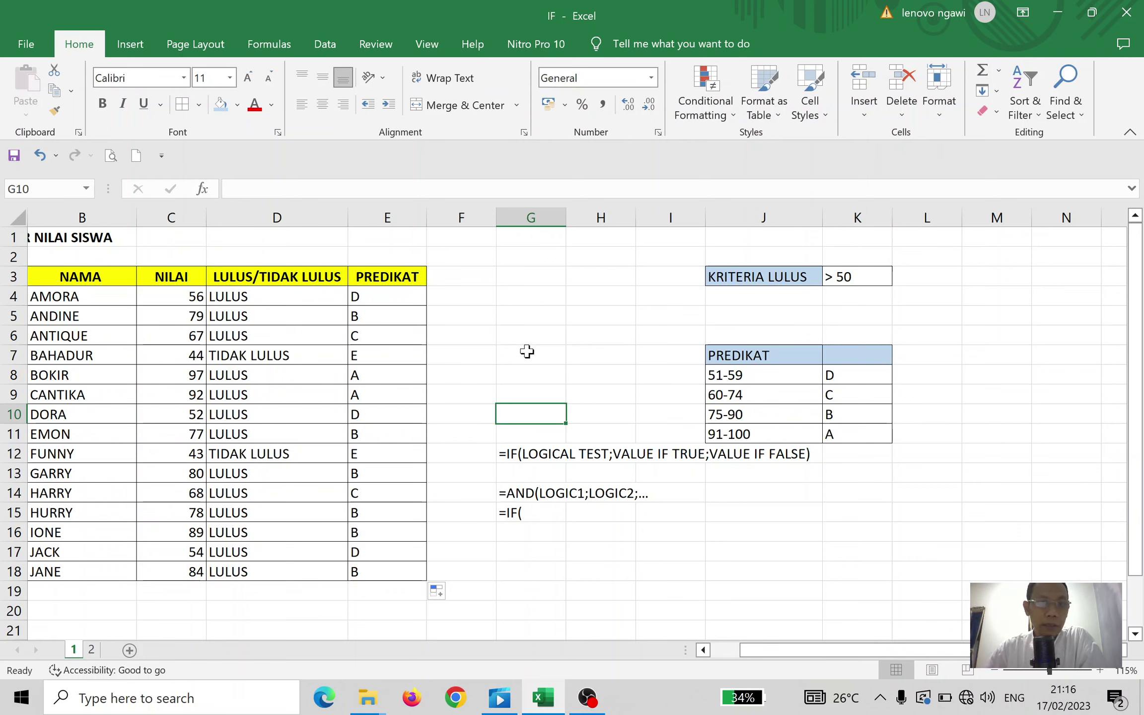
Delete the IF and AND syntax notes in G12:G15 and undo the deletion
{"action": "left_click_drag", "start_coordinate": [521, 453], "coordinate": [527, 511]}
{"action": "key", "text": "Delete"}
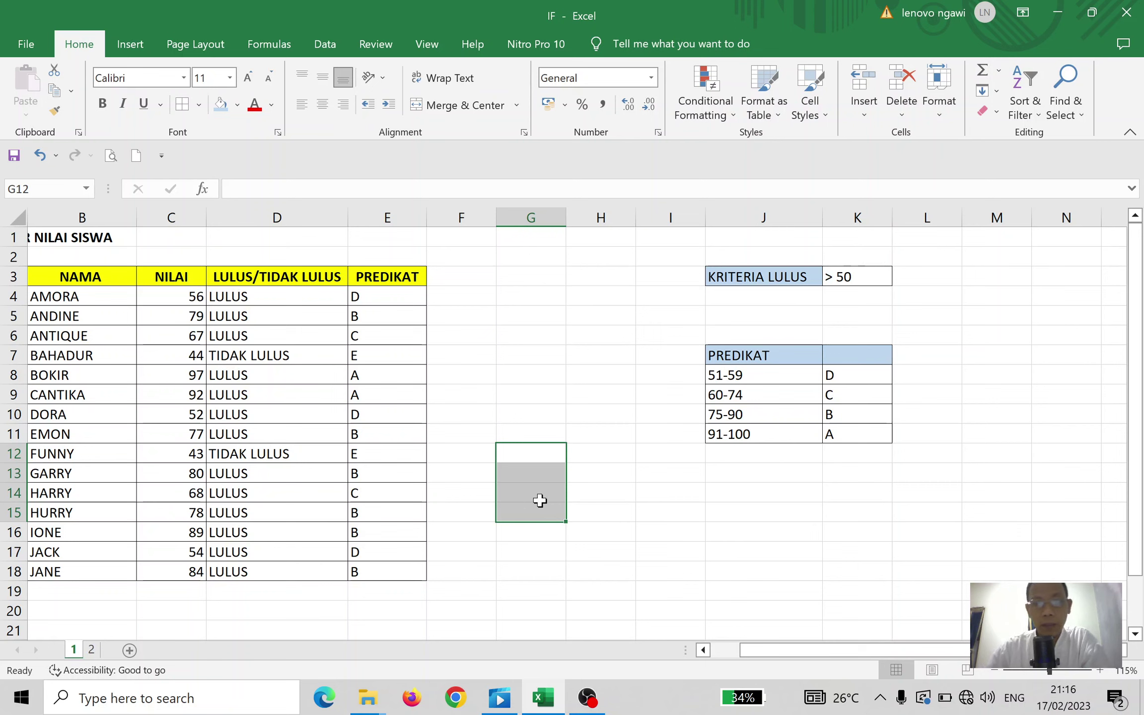
{"action": "key", "text": "ctrl+z"}
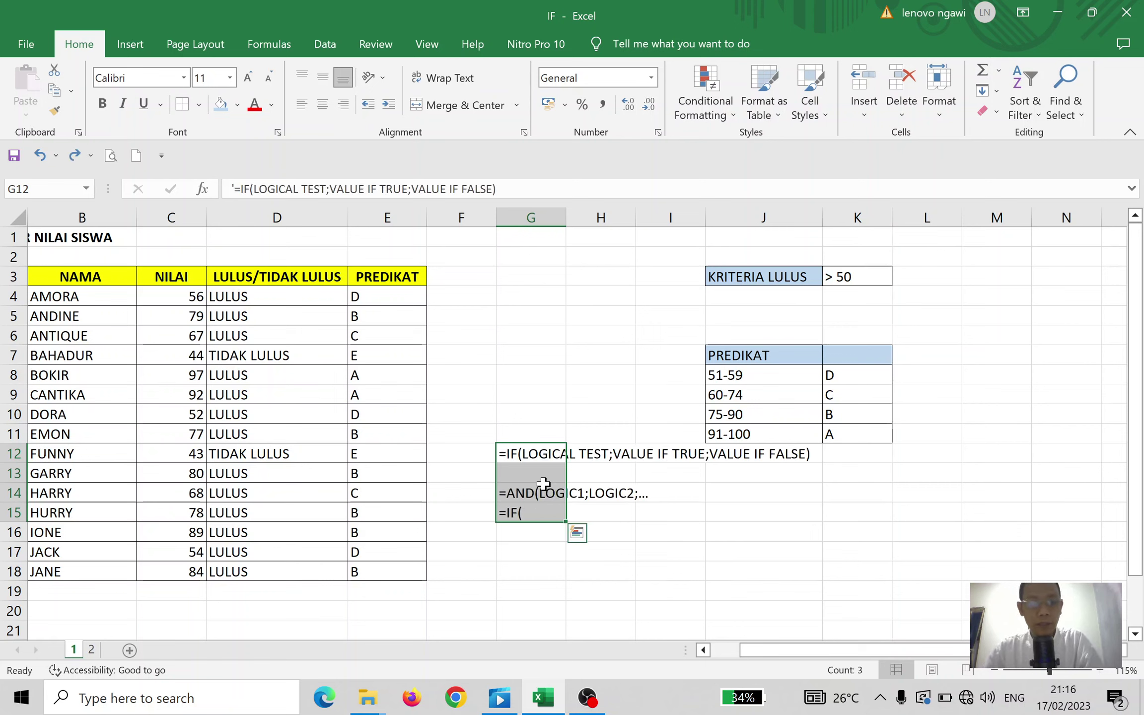
{"action": "left_click", "coordinate": [519, 375]}
{"action": "left_click", "coordinate": [560, 317]}
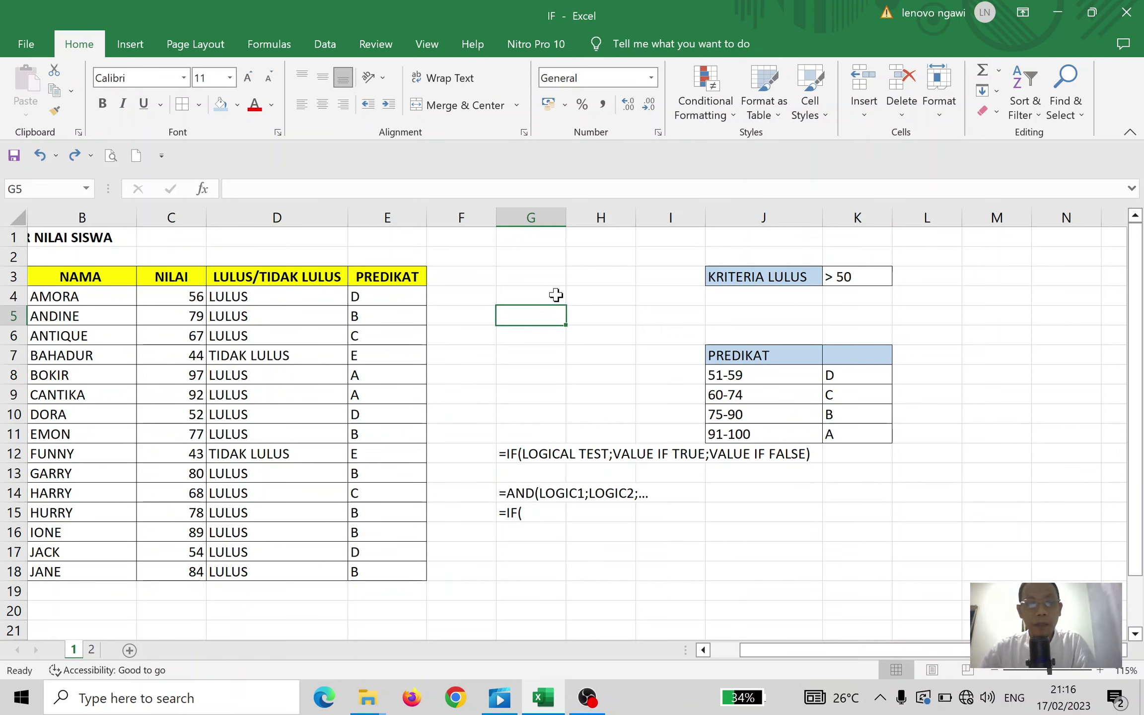
{"action": "mouse_move", "coordinate": [1136, 332]}
{"action": "left_mouse_down"}
{"action": "mouse_move", "coordinate": [1142, 371]}
{"action": "mouse_move", "coordinate": [1142, 334]}
{"action": "left_mouse_up"}
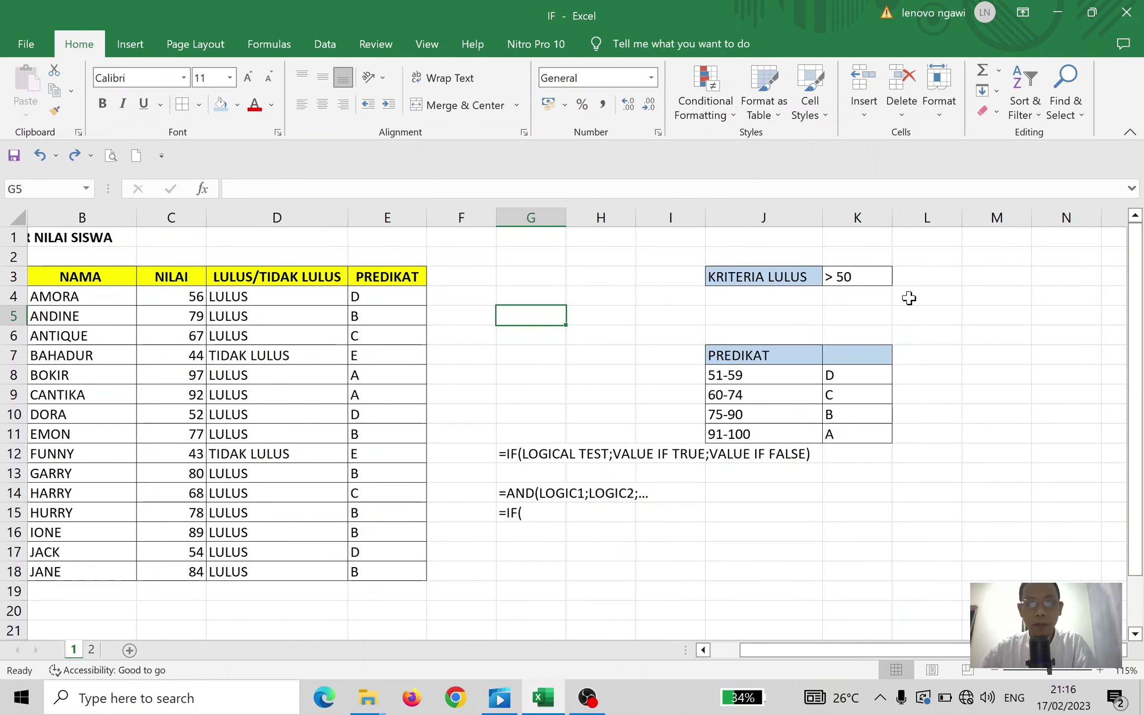
{"action": "left_click", "coordinate": [537, 278]}
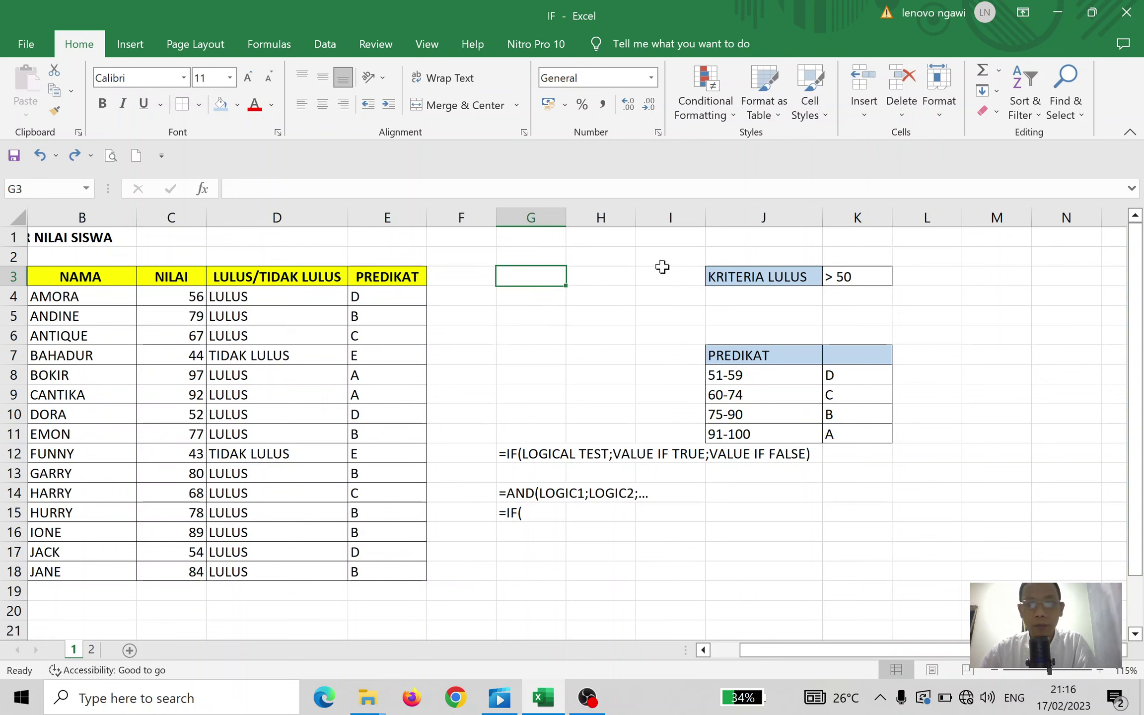